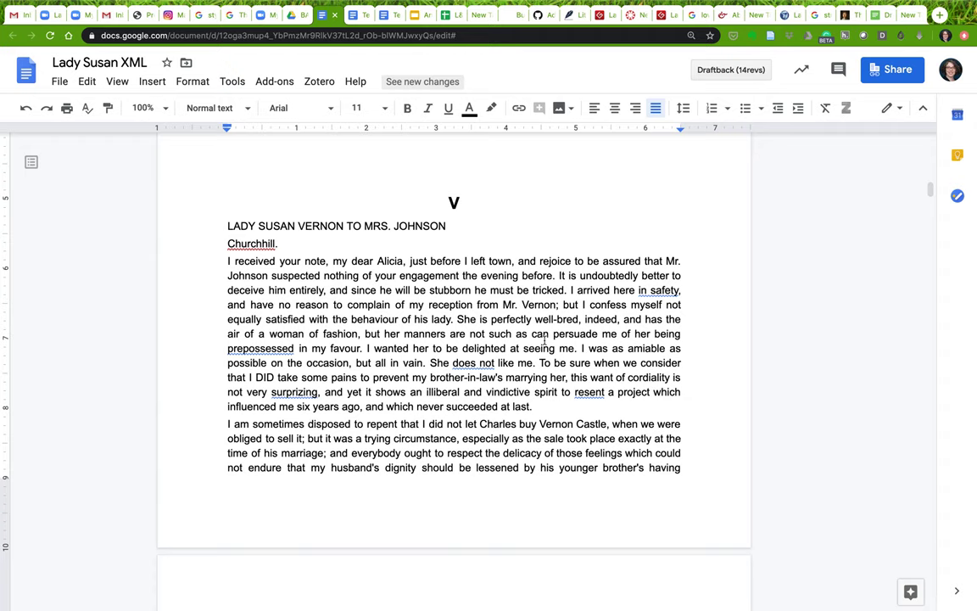
Step: Examine letter V from its heading through the closing signature to identify the extent of the letter
scroll(544, 339, down, 1)
scroll(544, 339, up, 1)
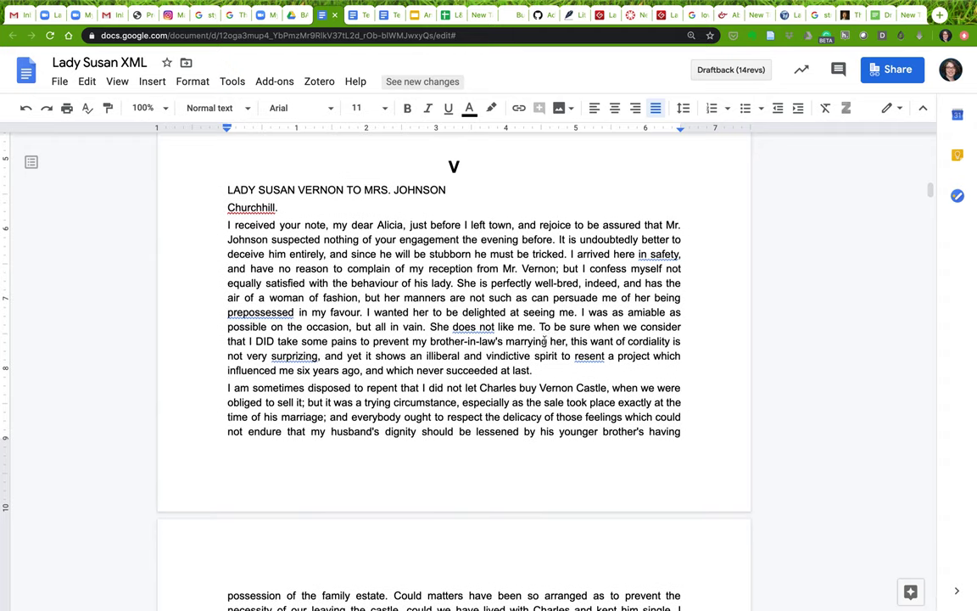
scroll(544, 339, up, 1)
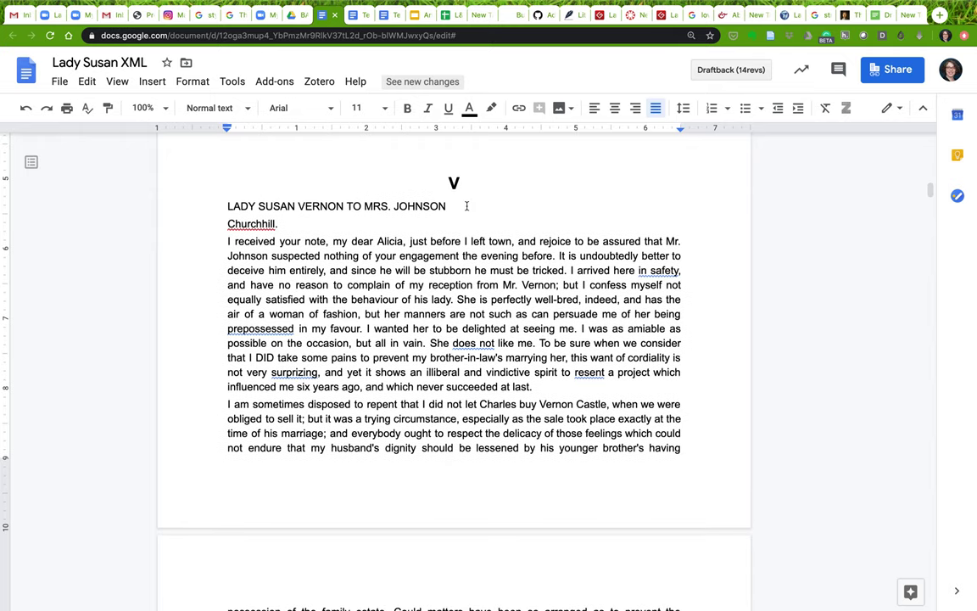
scroll(467, 206, up, 1)
scroll(467, 206, down, 1)
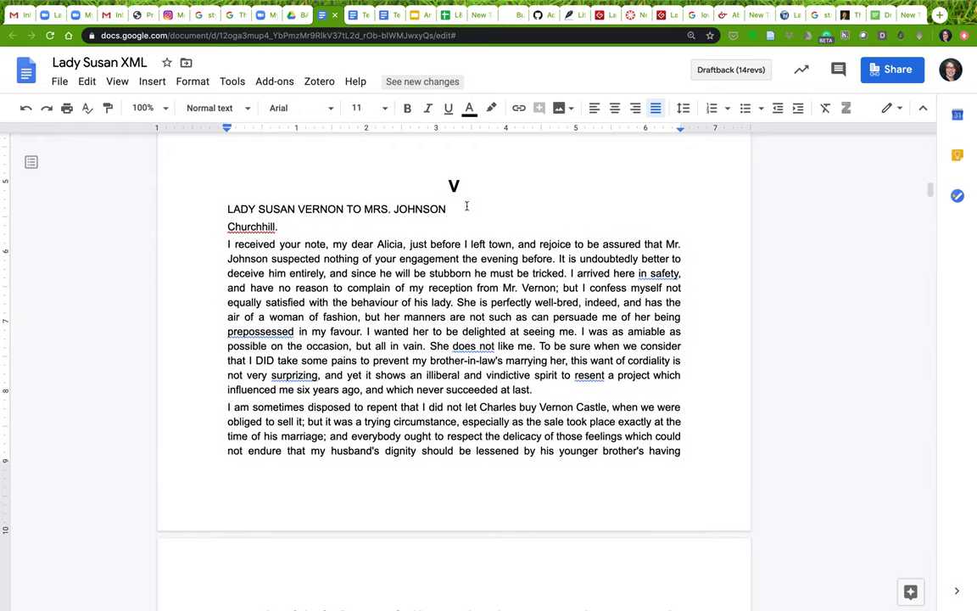
click(279, 149)
scroll(280, 149, down, 10)
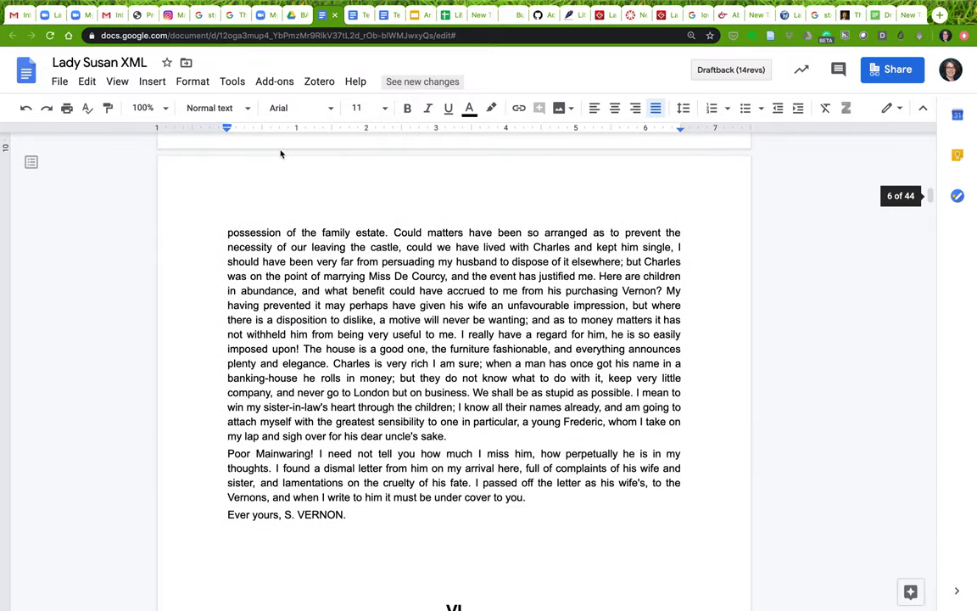
drag(348, 401, 297, 110)
drag(260, 221, 270, 340)
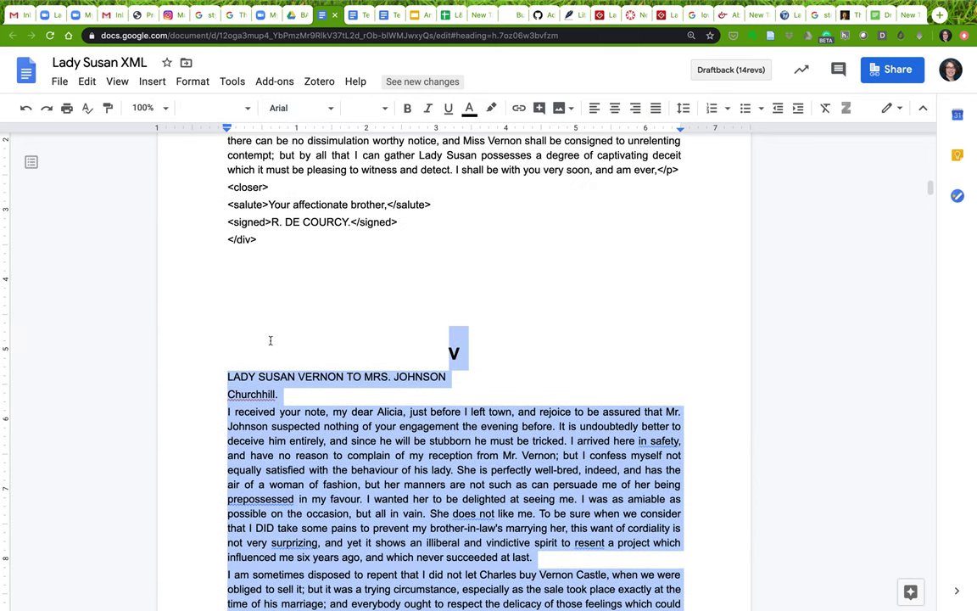
scroll(270, 340, down, 3)
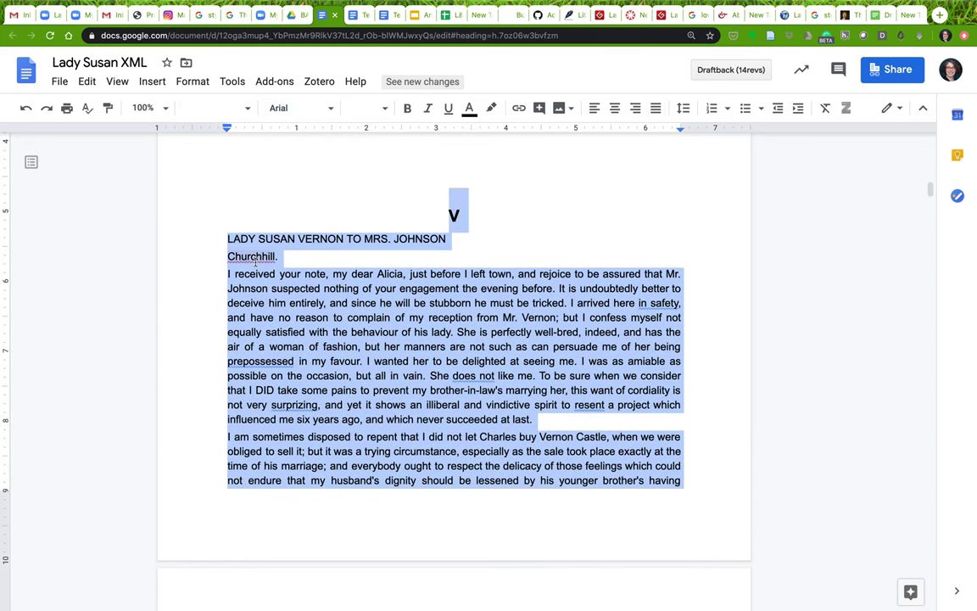
Step: Insert the opening tag <div n="5" type="letter"> on the empty line above the letter V heading
click(255, 177)
text(<)
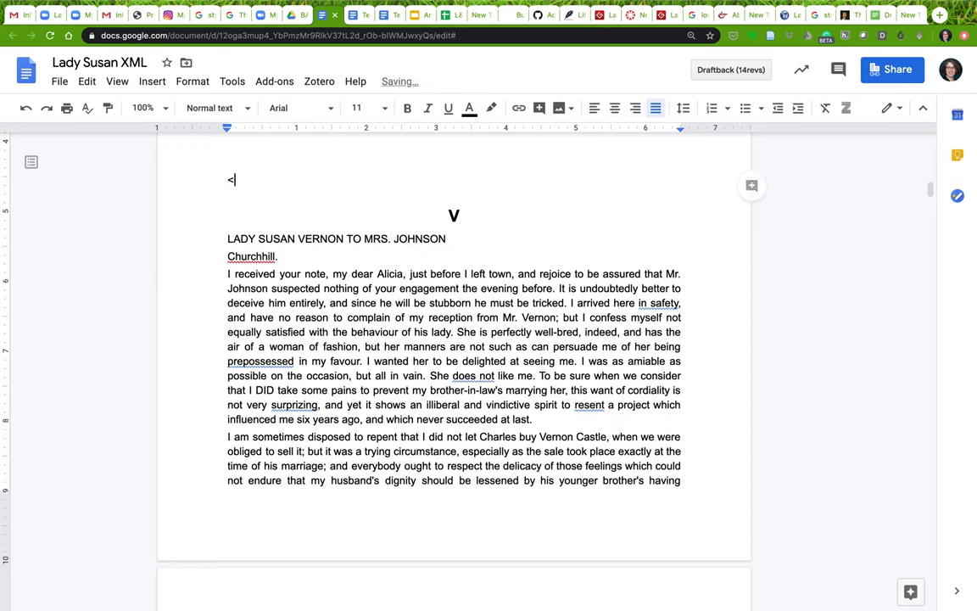
text(div n="5" type="le)
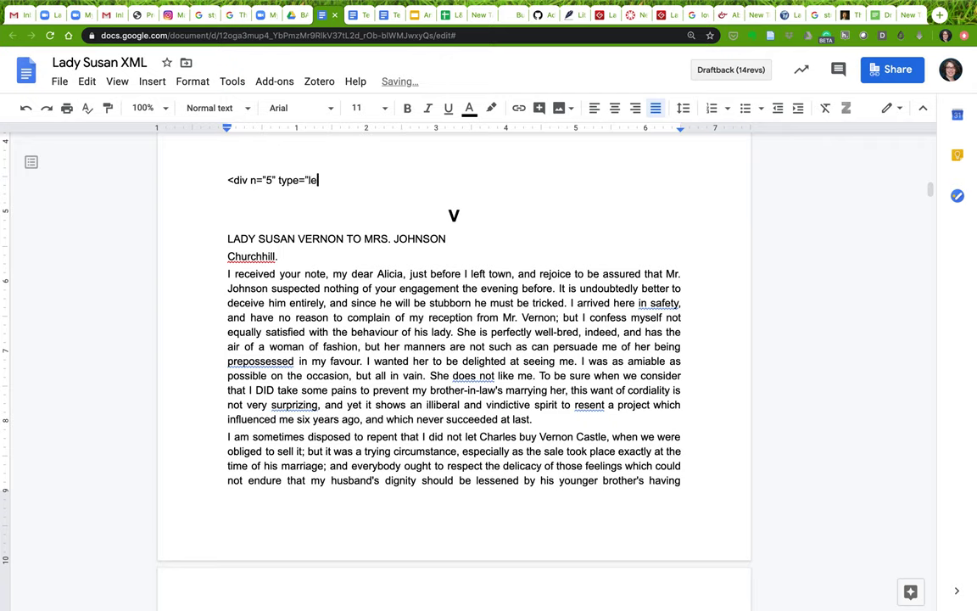
text(tter">)
drag(198, 166, 380, 183)
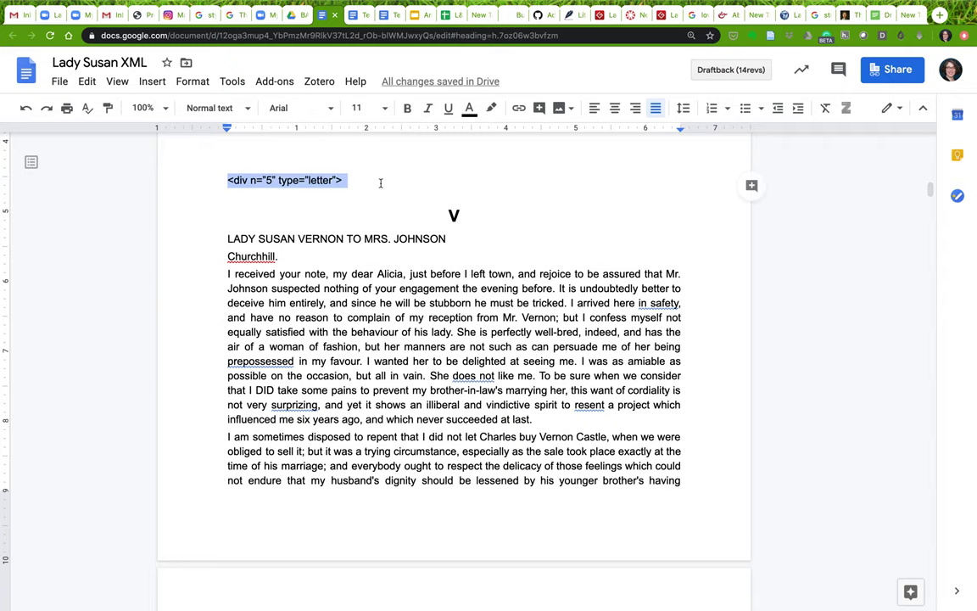
Step: Insert a closing </div> tag on the empty line between letter V's signature and the VI heading
scroll(380, 183, down, 10)
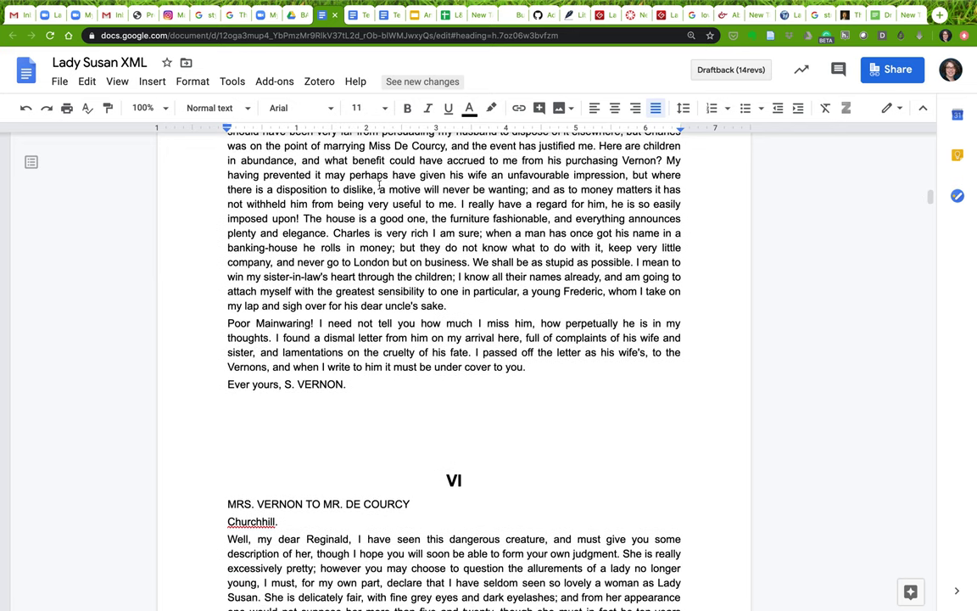
click(246, 420)
text(</div>)
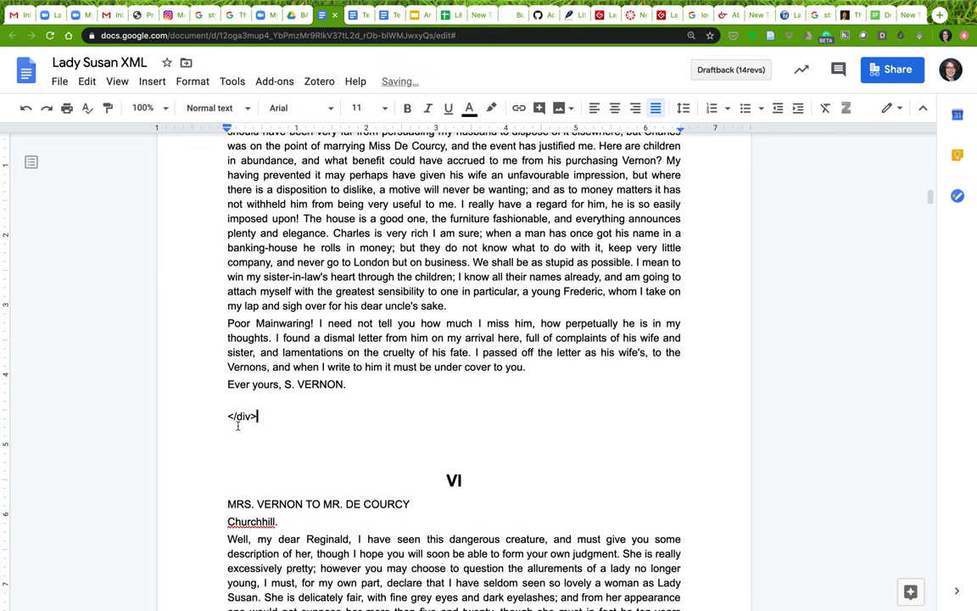
Step: Review letter V between its div tags, checking the number and type attributes in the opening tag
scroll(241, 420, up, 2)
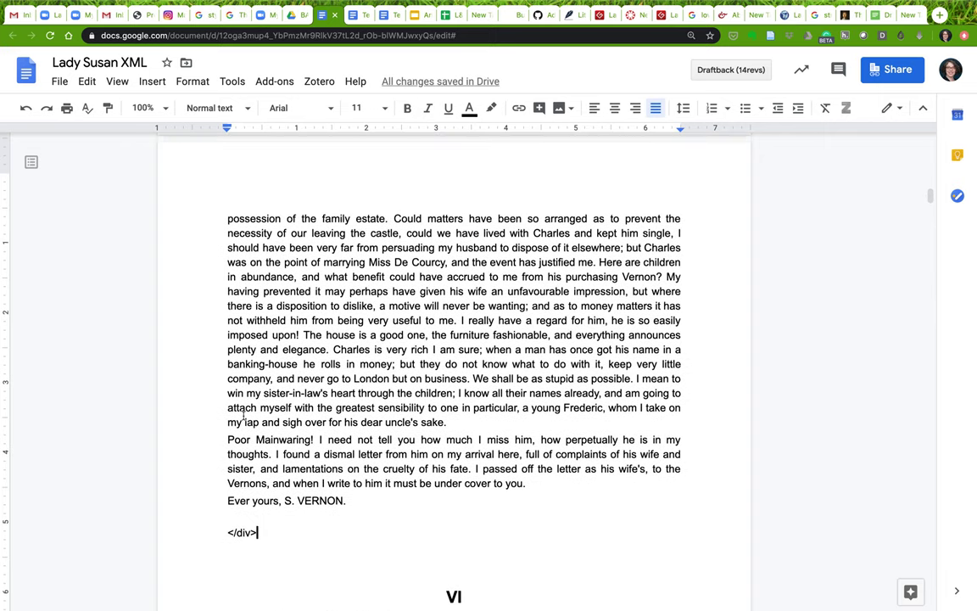
scroll(243, 415, up, 5)
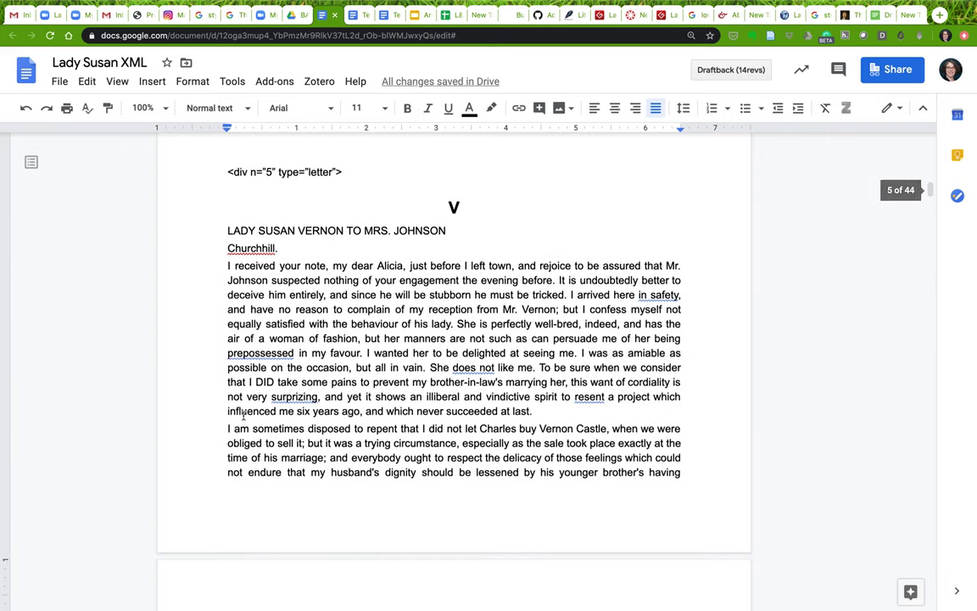
scroll(244, 415, down, 1)
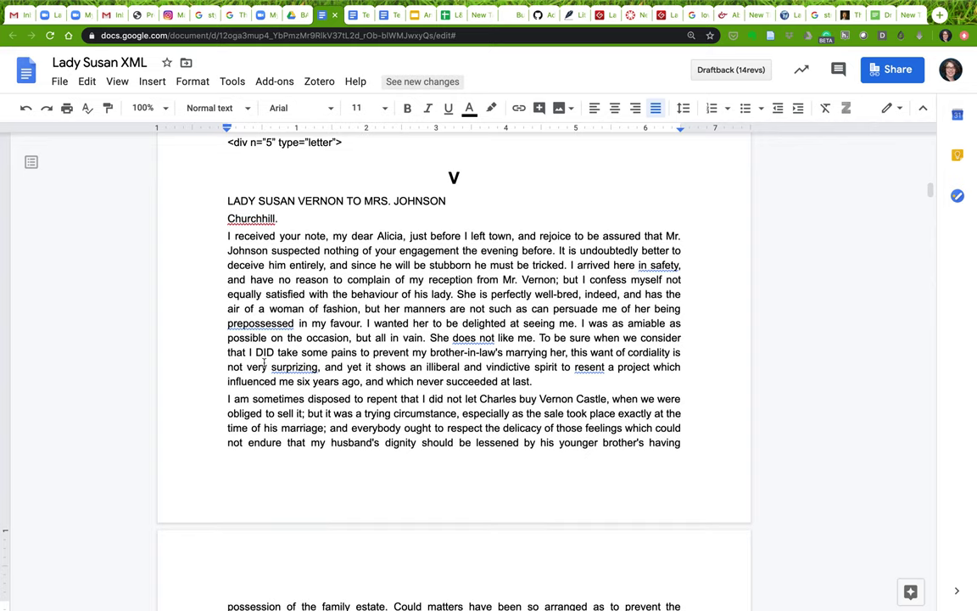
scroll(264, 363, up, 1)
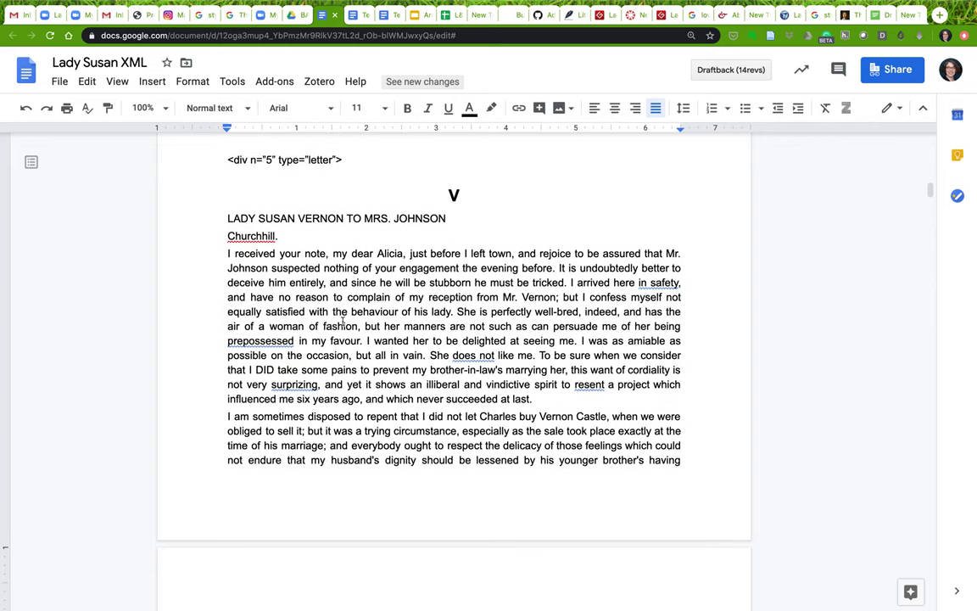
scroll(342, 321, down, 2)
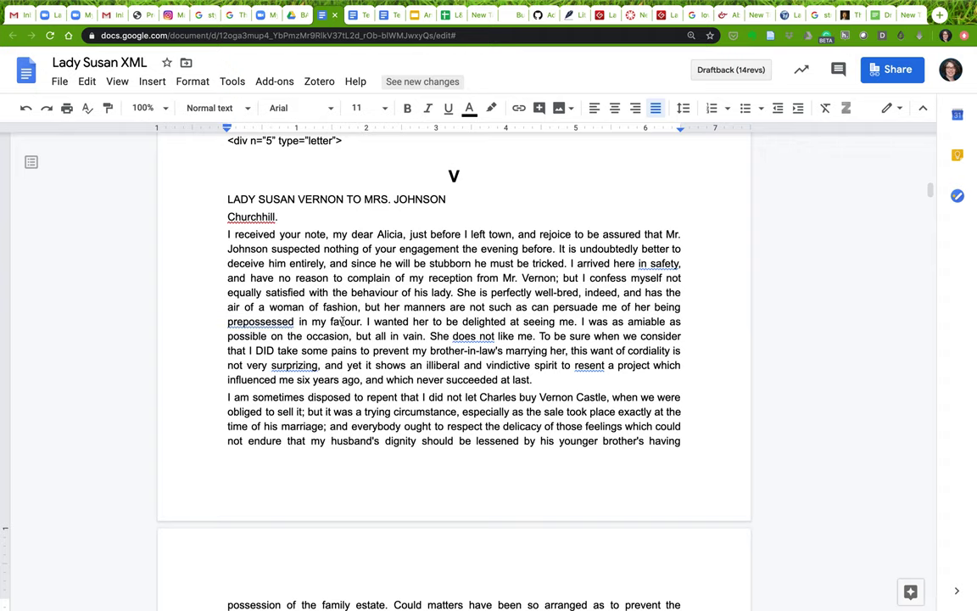
scroll(342, 320, up, 1)
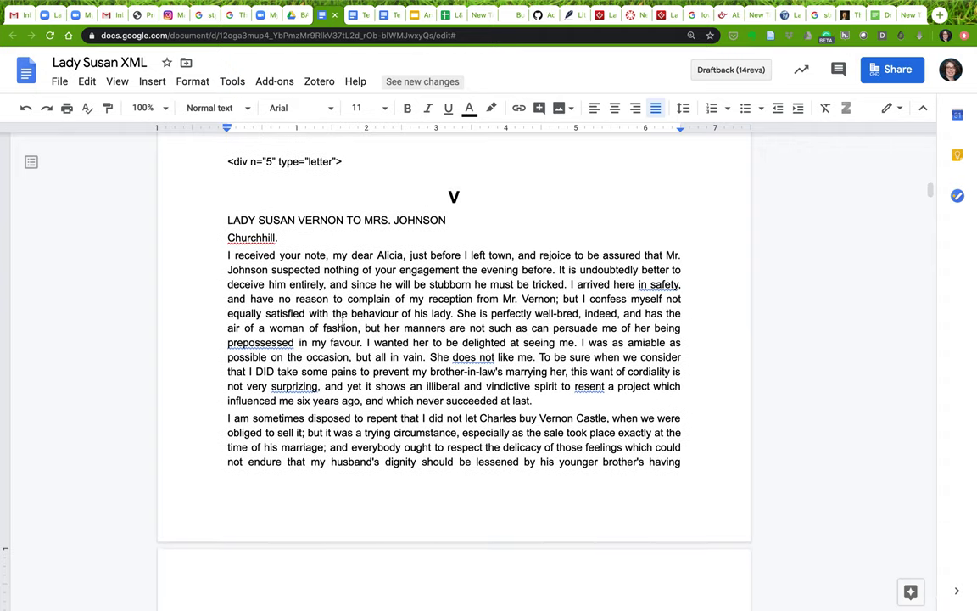
scroll(343, 320, down, 1)
scroll(343, 320, up, 1)
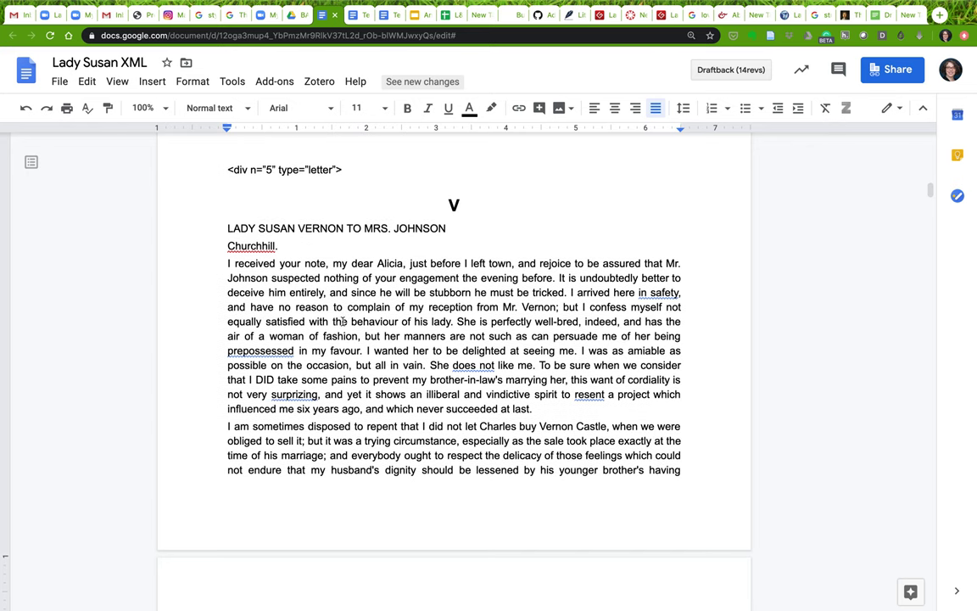
scroll(342, 321, up, 1)
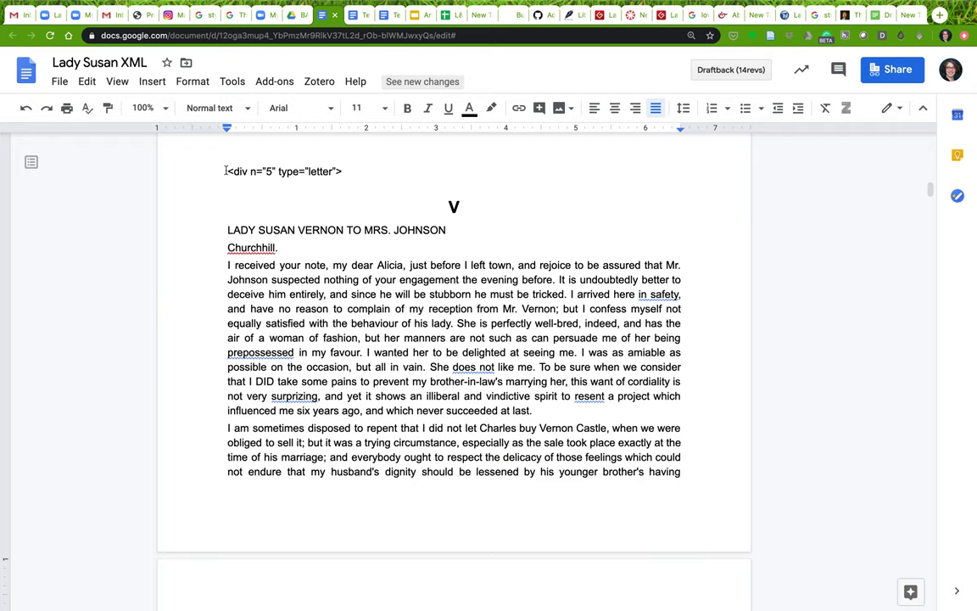
drag(226, 170, 346, 171)
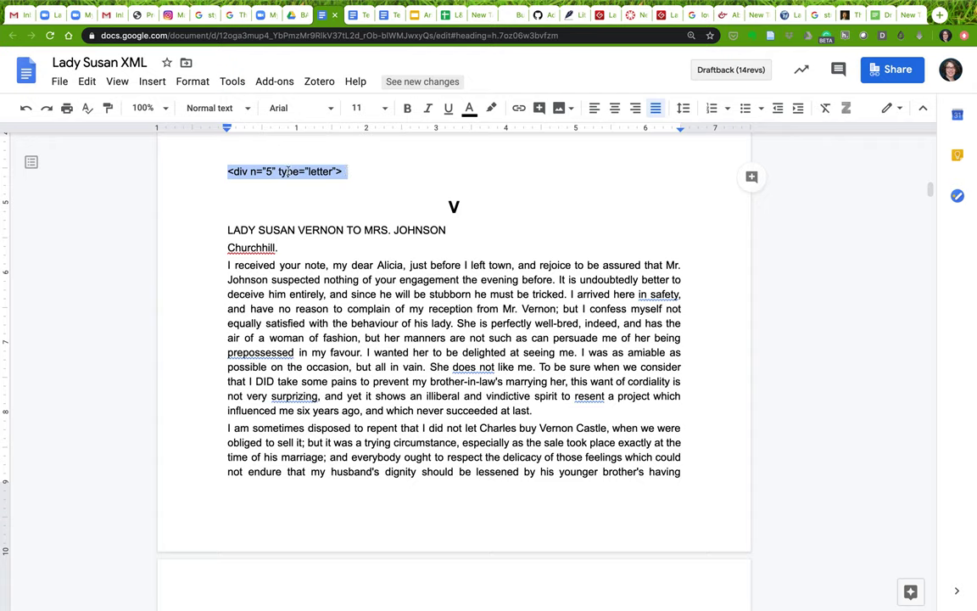
click(326, 171)
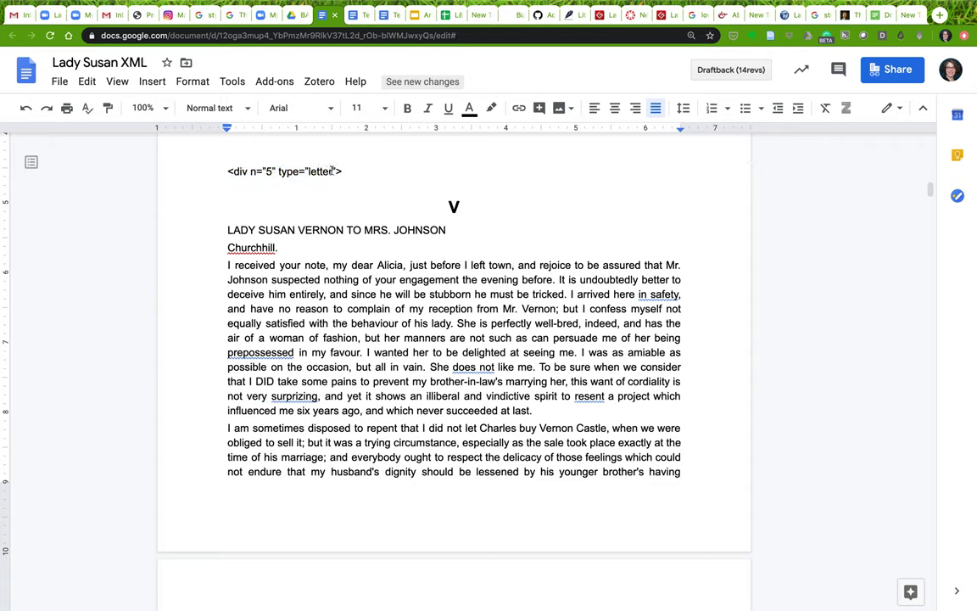
Step: Add a line break tag <lb/> directly after the V numeral in the letter's heading
click(386, 213)
drag(418, 221, 469, 233)
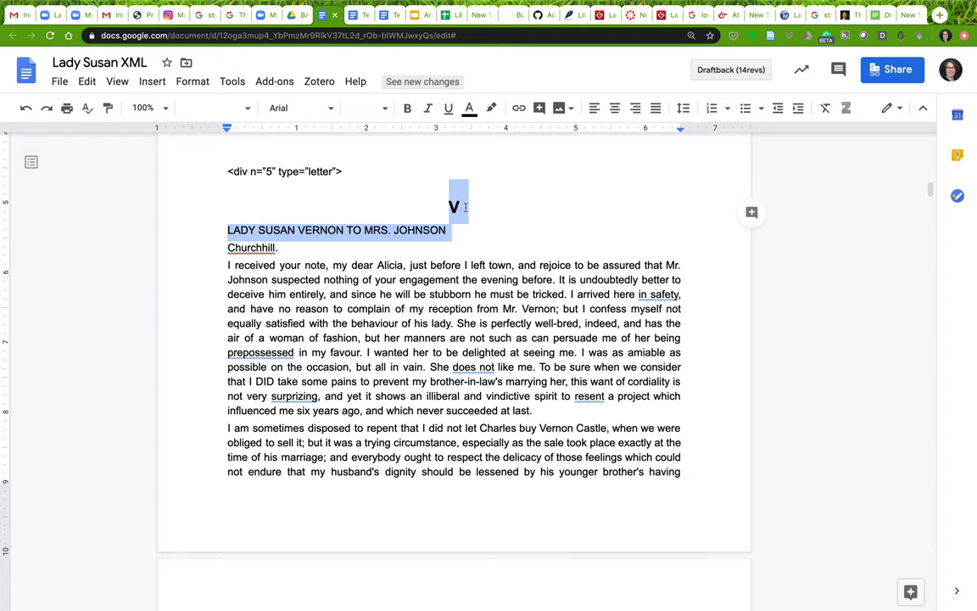
click(465, 207)
text(<)
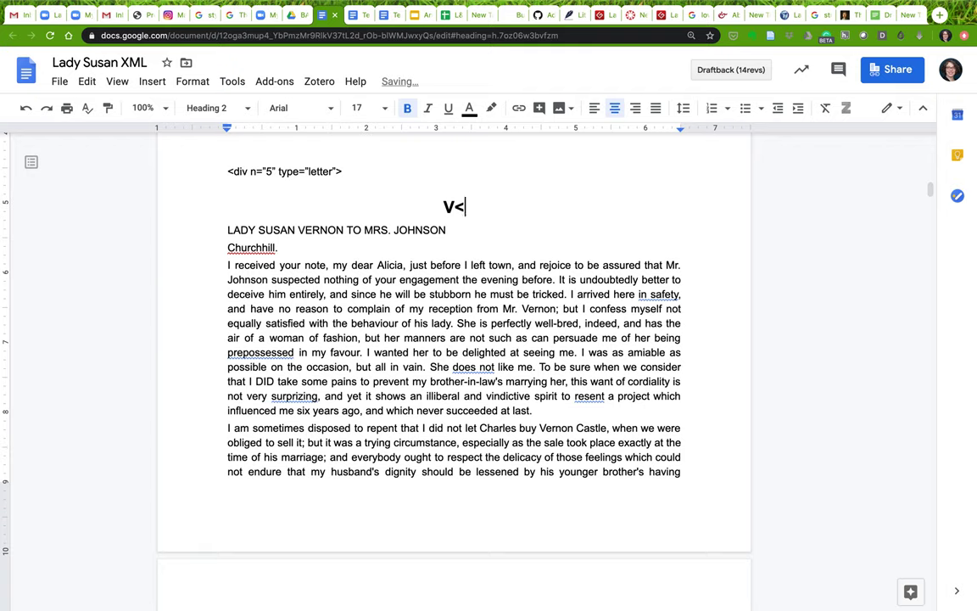
text(lb)
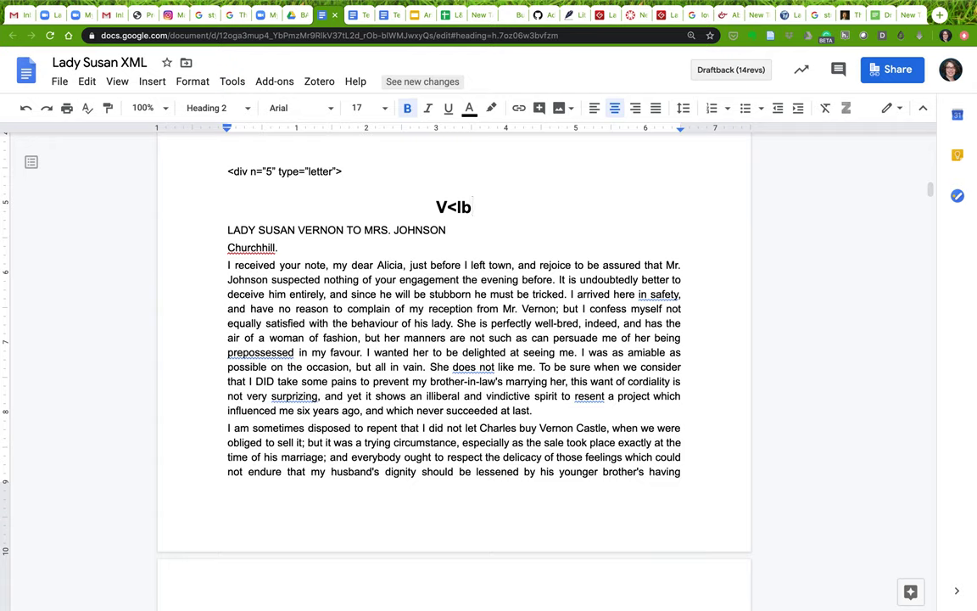
text(/>)
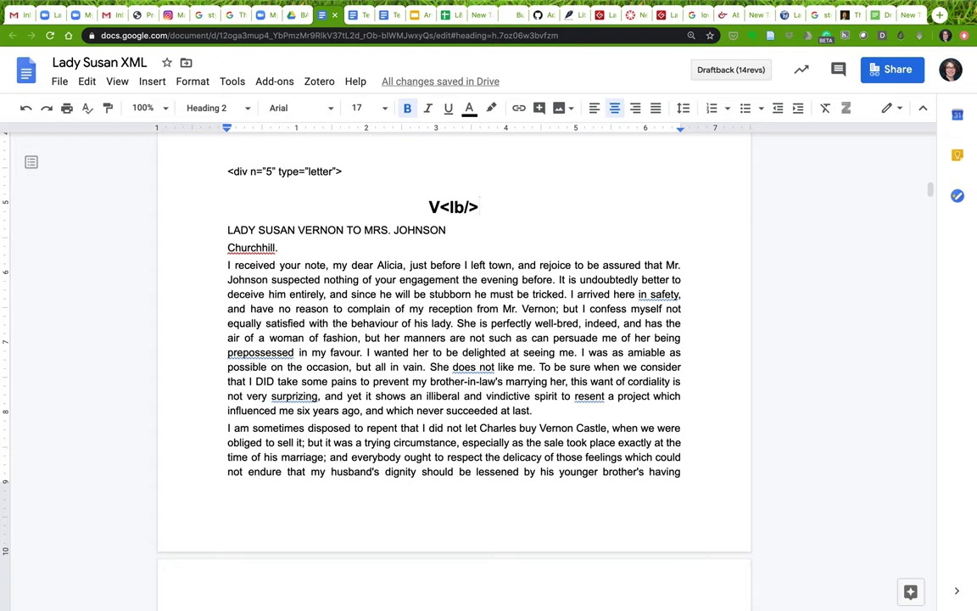
drag(440, 206, 491, 206)
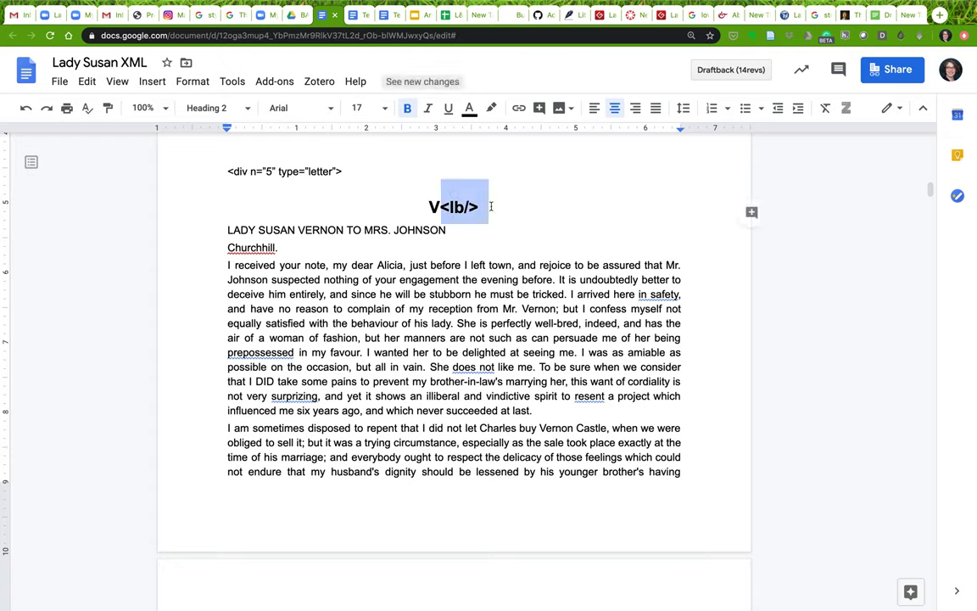
click(490, 206)
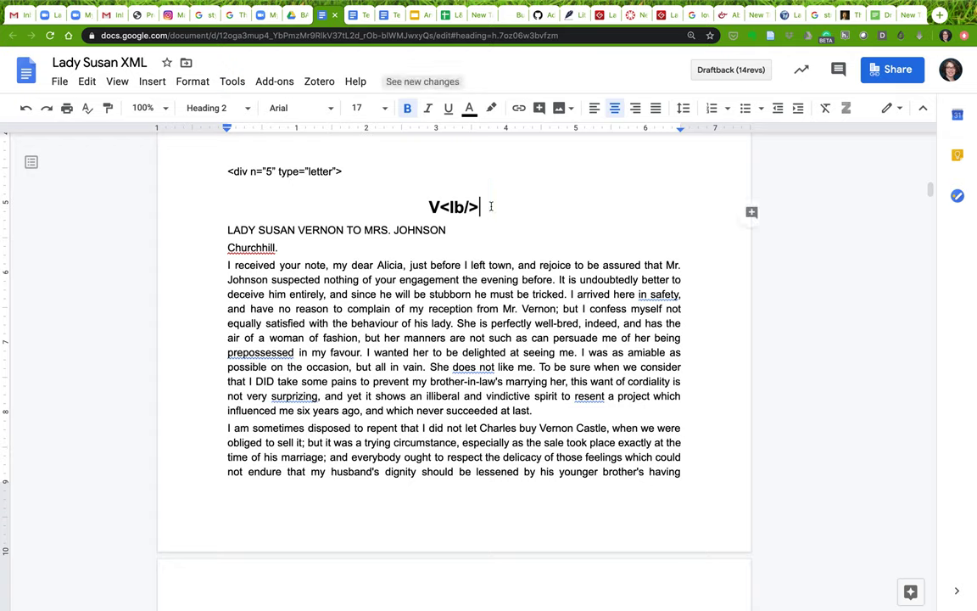
Step: Insert the opening tag <head type="sub"> directly before the V numeral in the letter's heading
click(421, 206)
drag(420, 206, 464, 236)
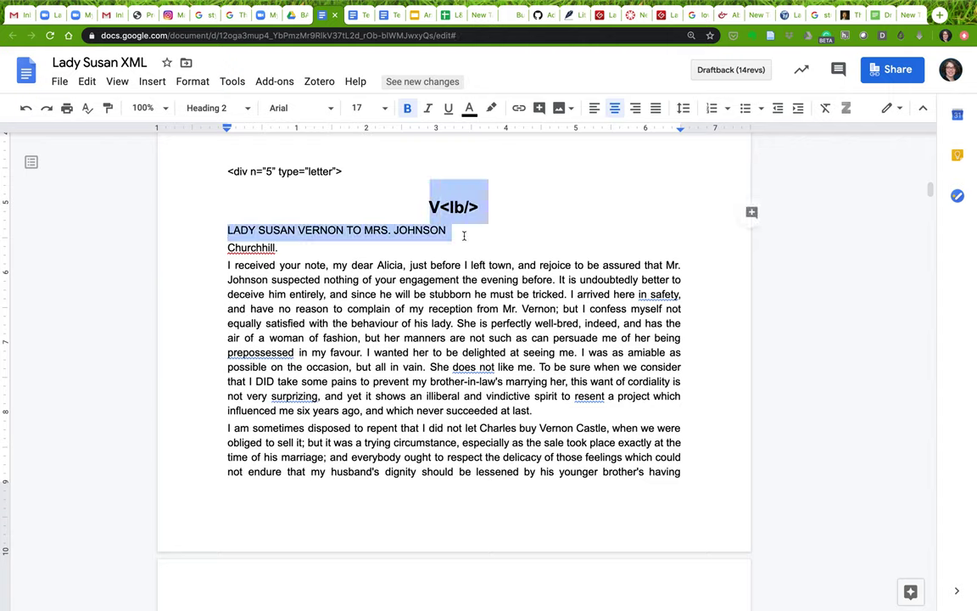
click(421, 202)
text(<)
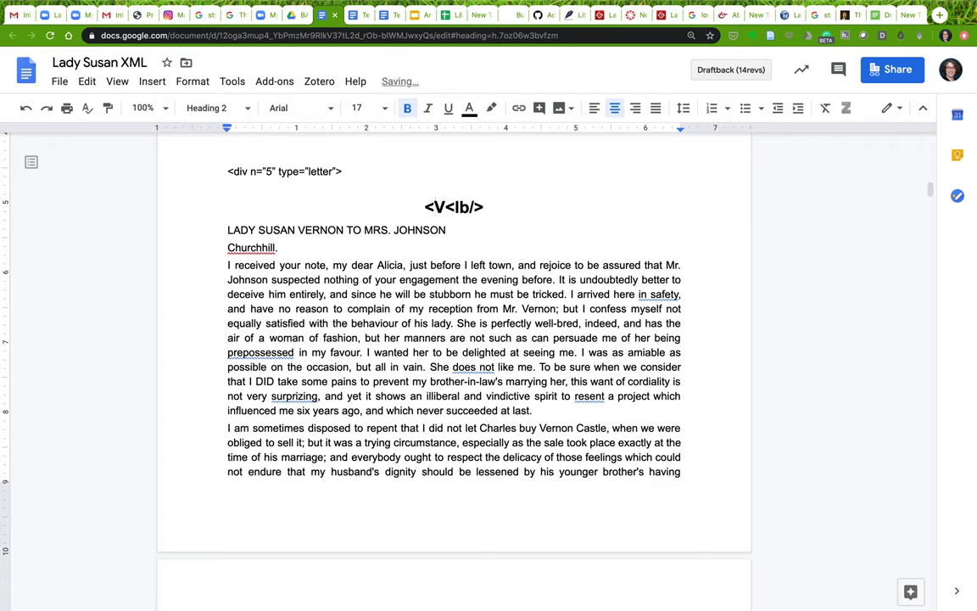
text(head)
text( typ=)
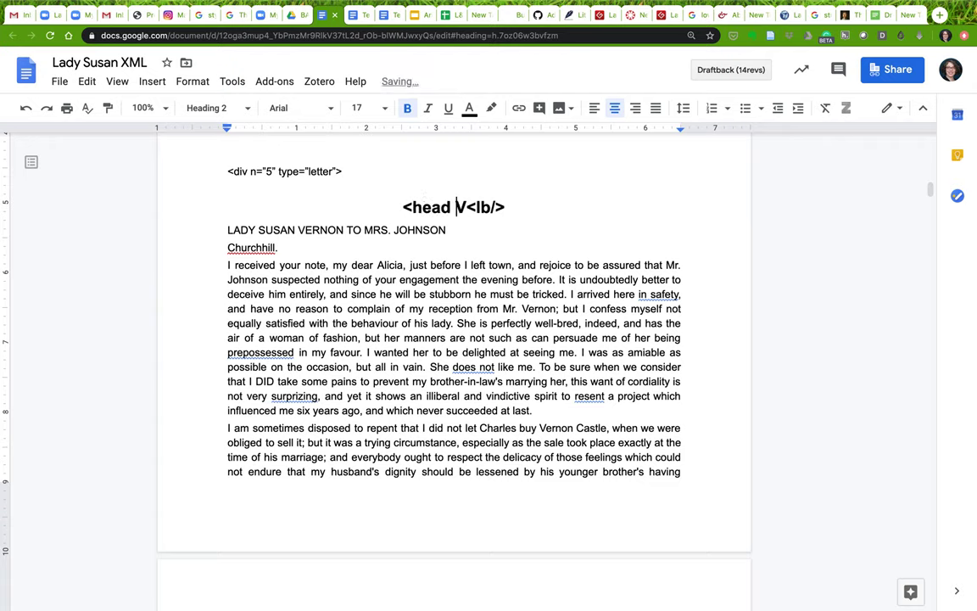
key(BackSpace)
text(e="sub)
text(">)
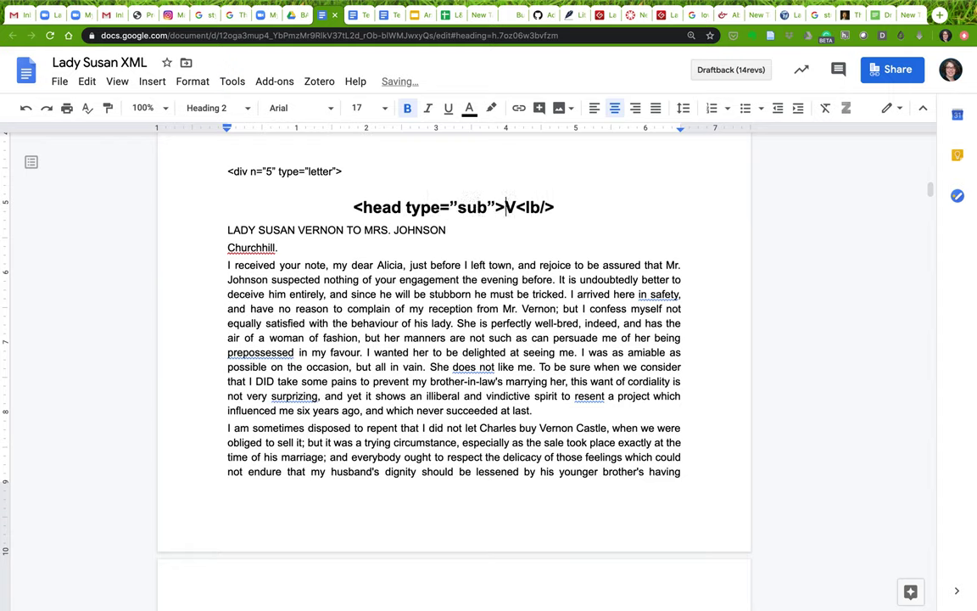
Step: Close the heading element with </head> at the end of the sender-and-recipient line below the V numeral
click(454, 229)
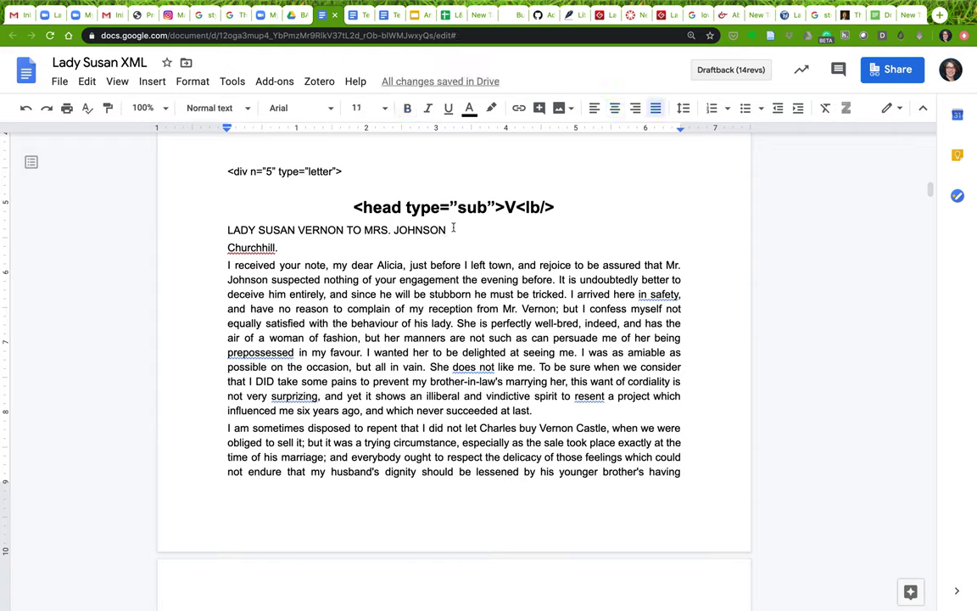
text(</head>)
drag(313, 191, 507, 229)
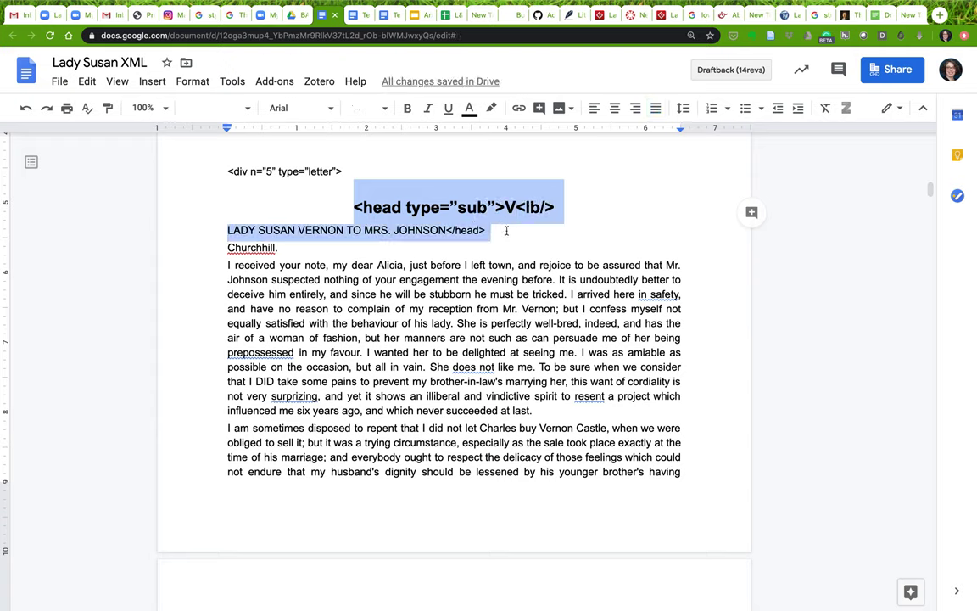
click(508, 229)
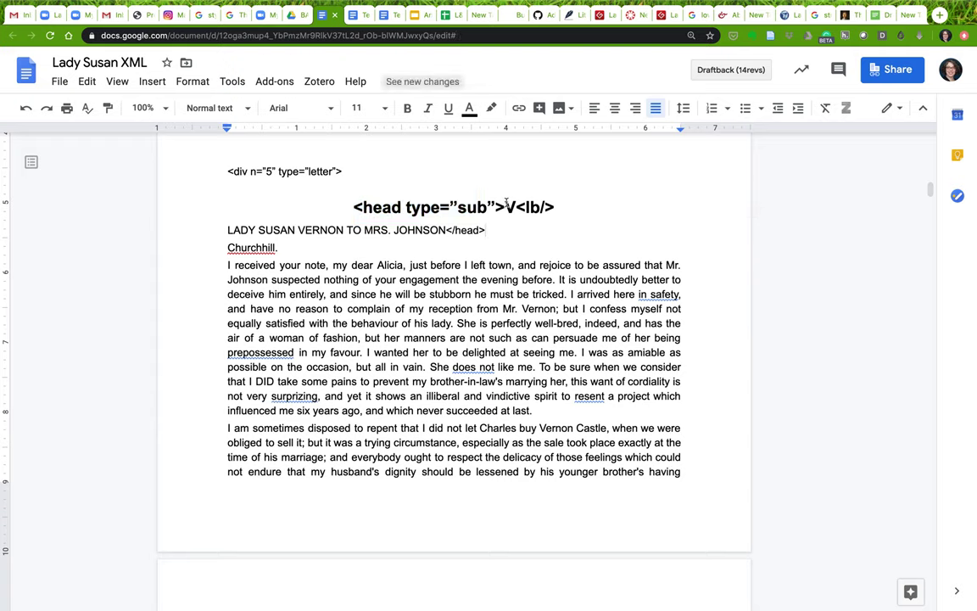
drag(468, 219, 446, 230)
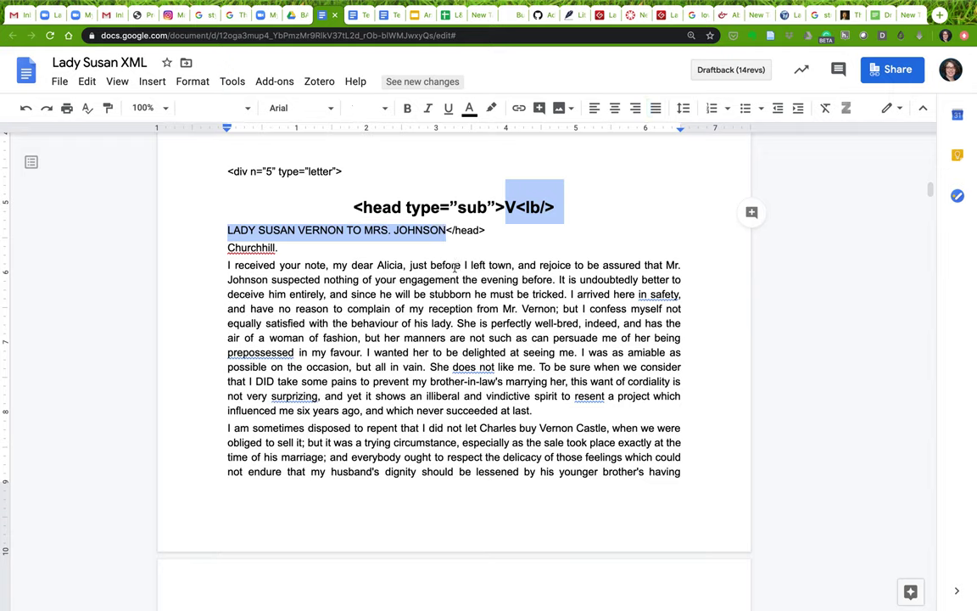
Step: Examine the line break tag after the V numeral and the sender-and-recipient line inside letter V's heading
key(Left)
drag(516, 206, 554, 207)
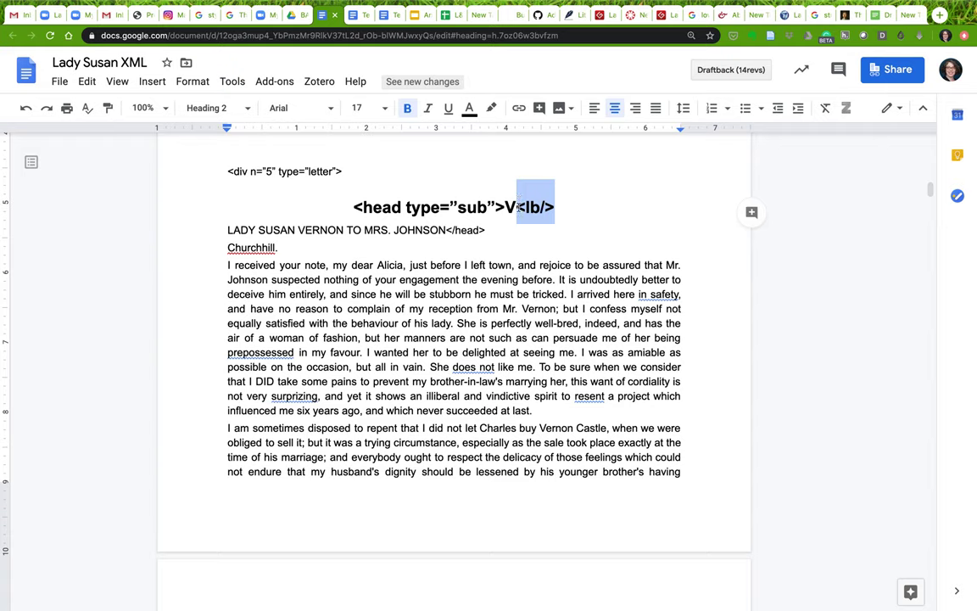
click(519, 207)
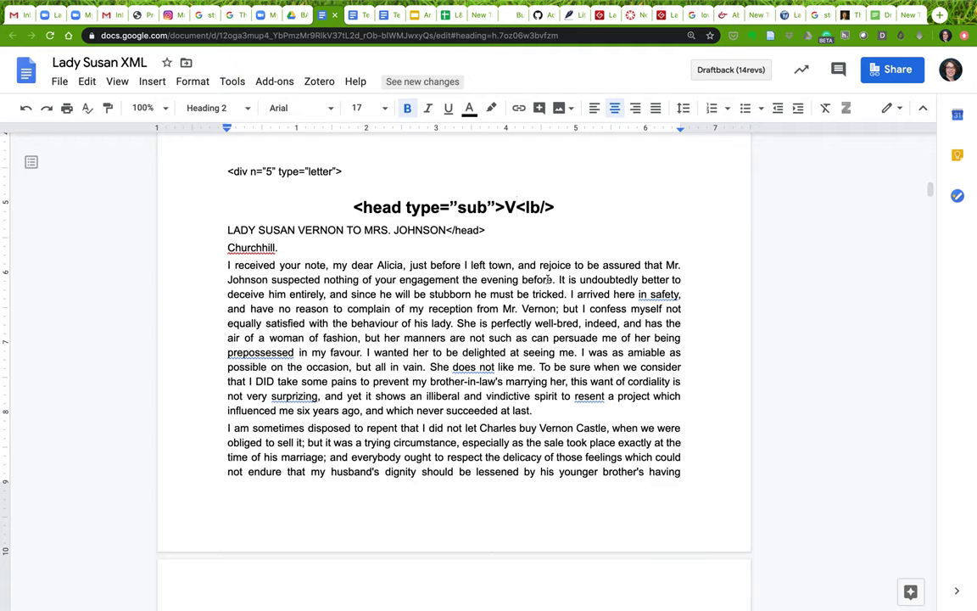
click(229, 230)
drag(228, 230, 447, 232)
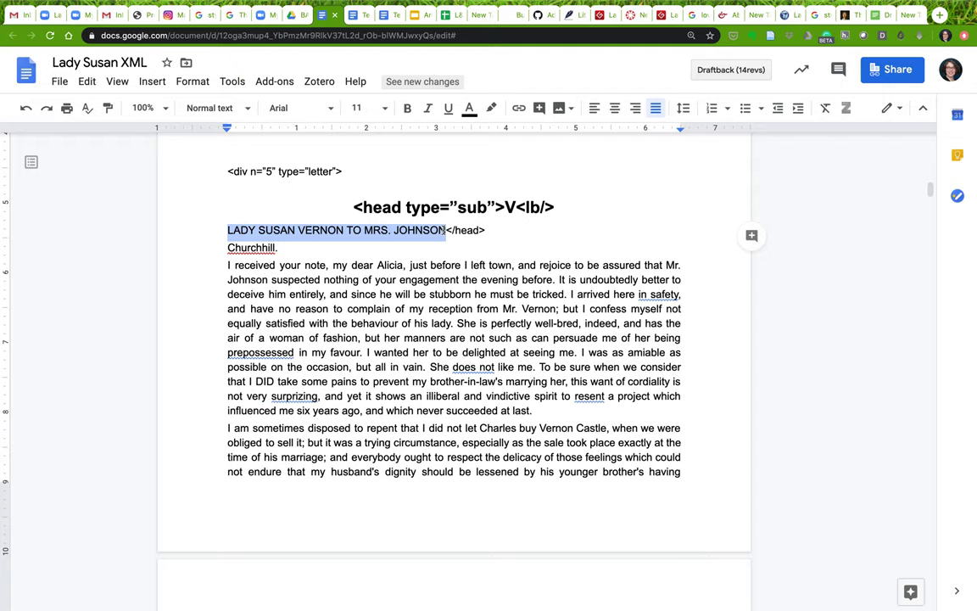
Step: Switch to the Literature in Context site, search the full text for "lady susan" and open Jane Austen's Lady Susan
click(566, 14)
scroll(579, 98, up, 2)
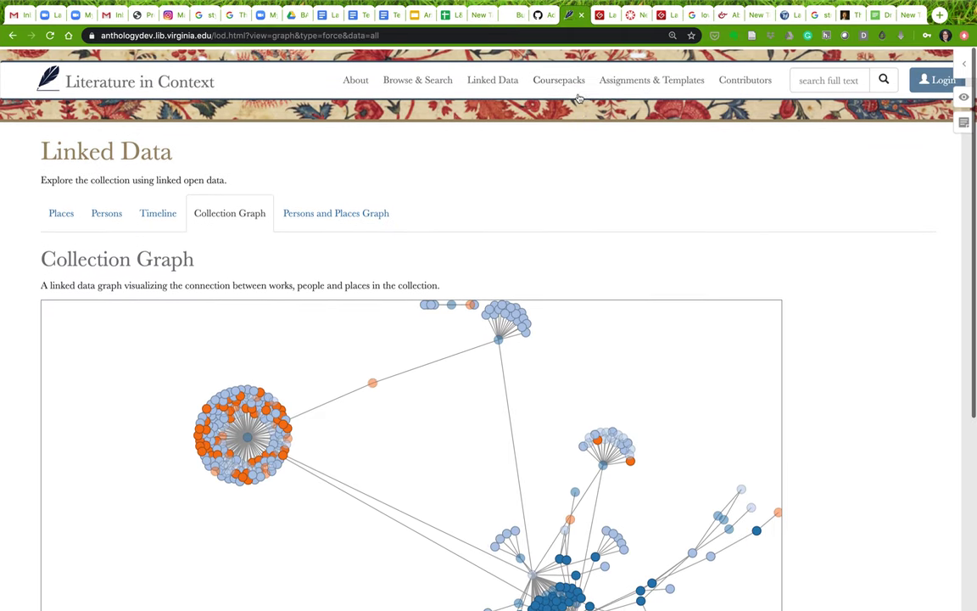
click(819, 79)
text(lady susan)
key(Return)
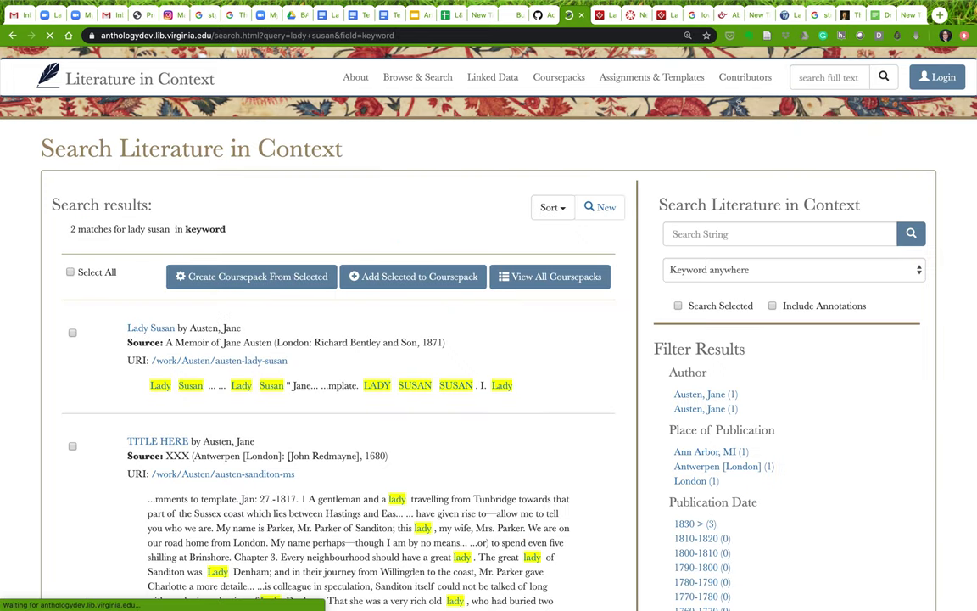
click(146, 330)
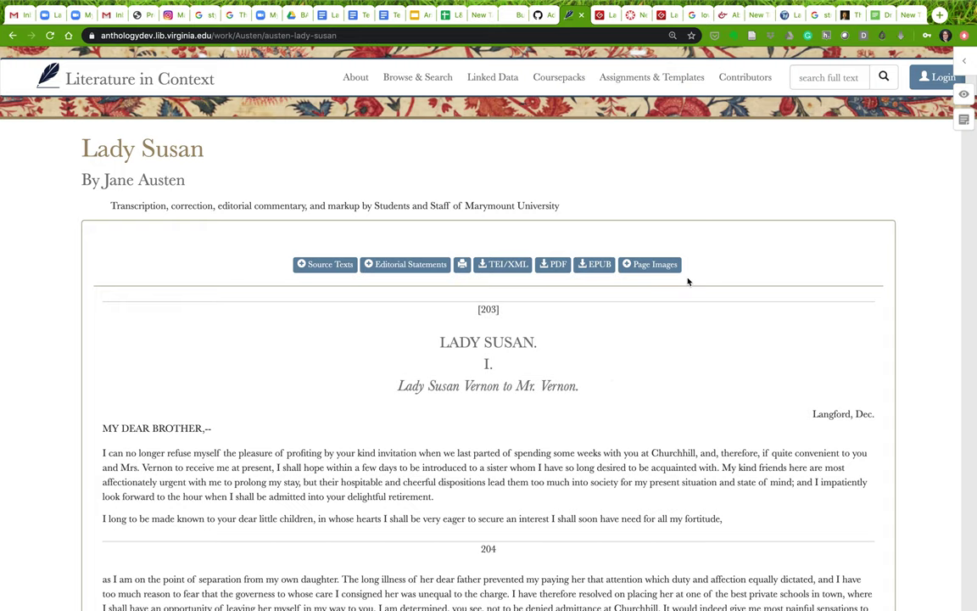
Step: Show the page images beside the text and compare the heading on the scan of page 203 with its transcription
click(668, 272)
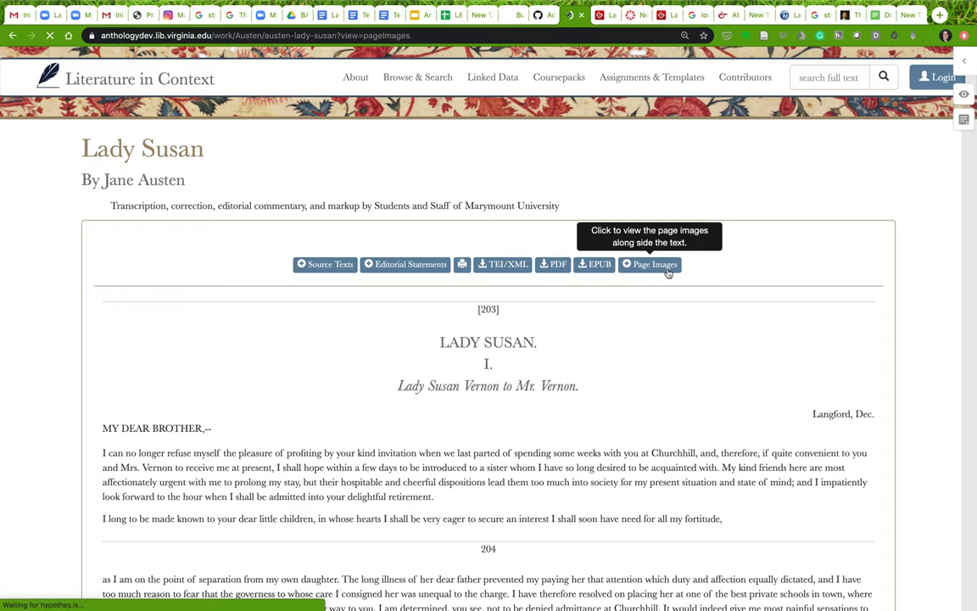
scroll(536, 395, down, 3)
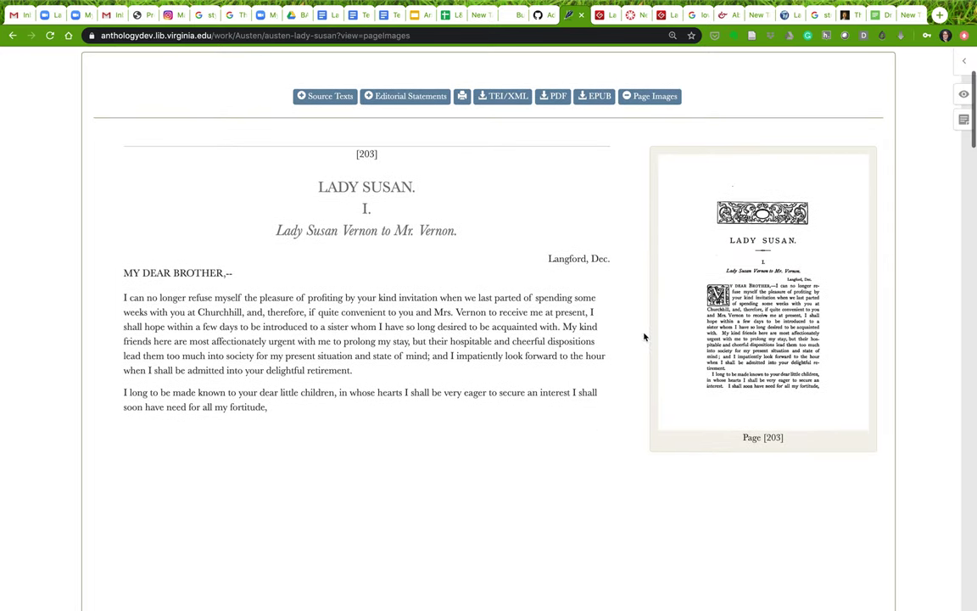
click(769, 311)
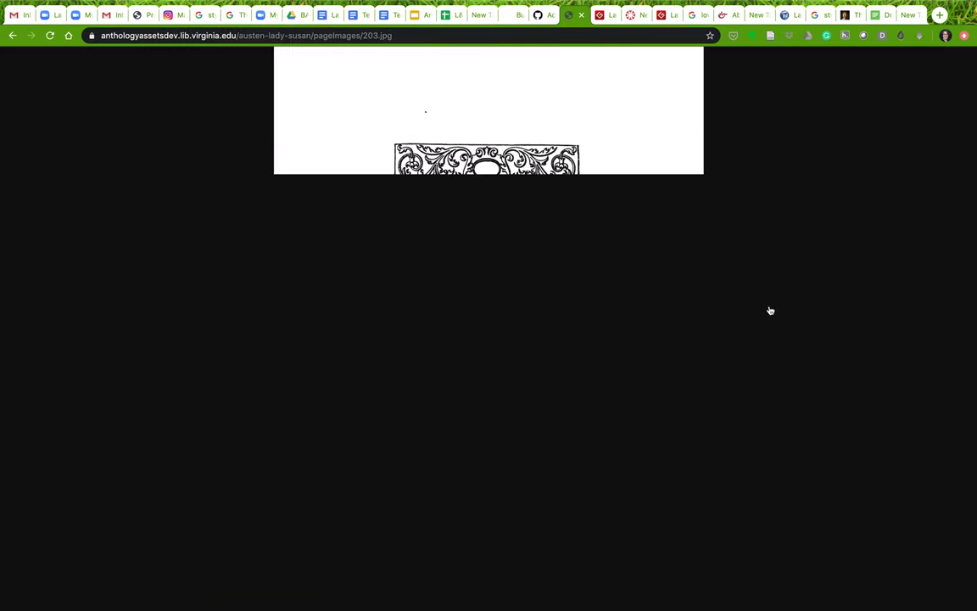
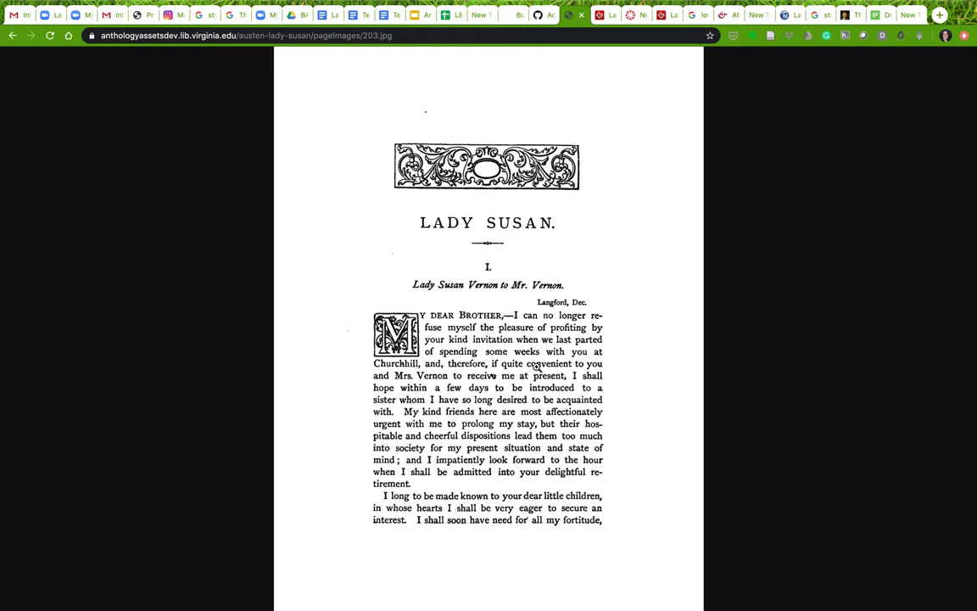
click(12, 36)
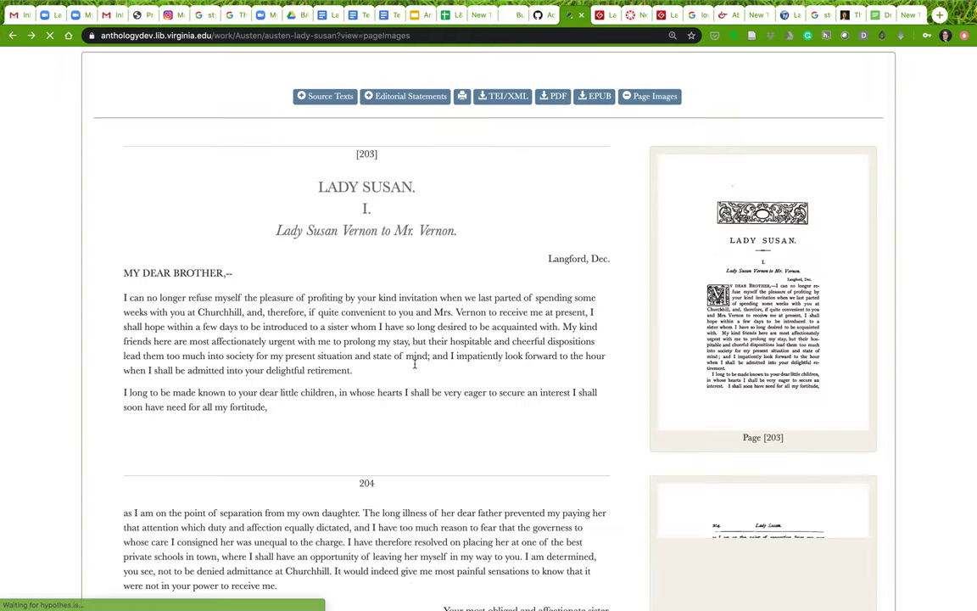
drag(309, 182, 464, 405)
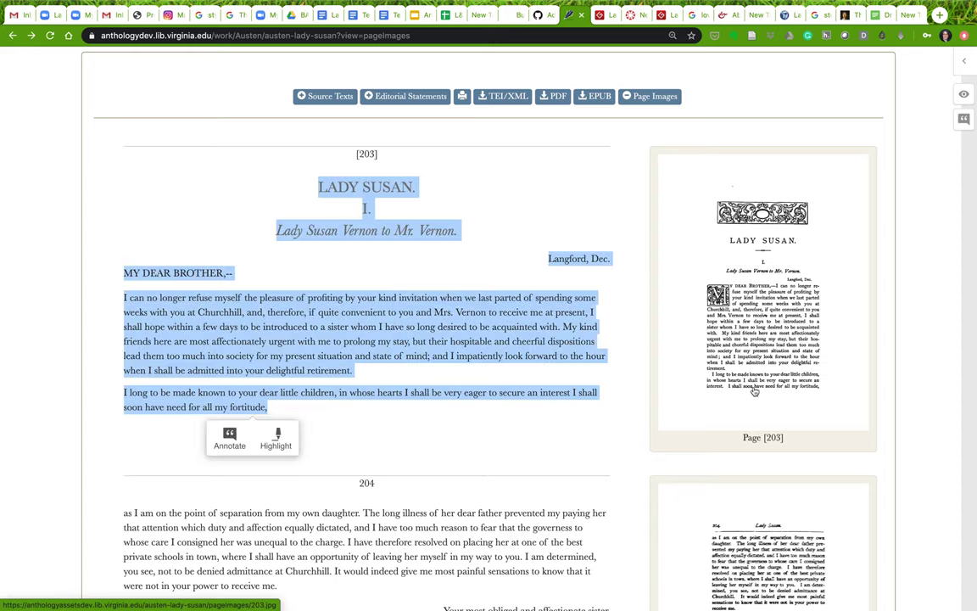
click(490, 435)
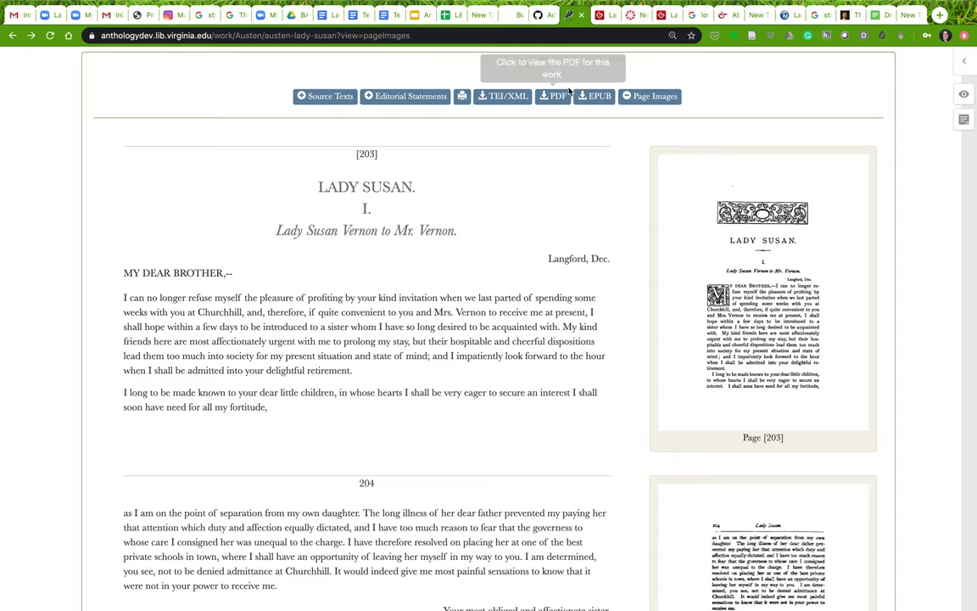
Step: Return to the Lady Susan XML document and review what letter V's opening and closing head tags enclose
click(324, 14)
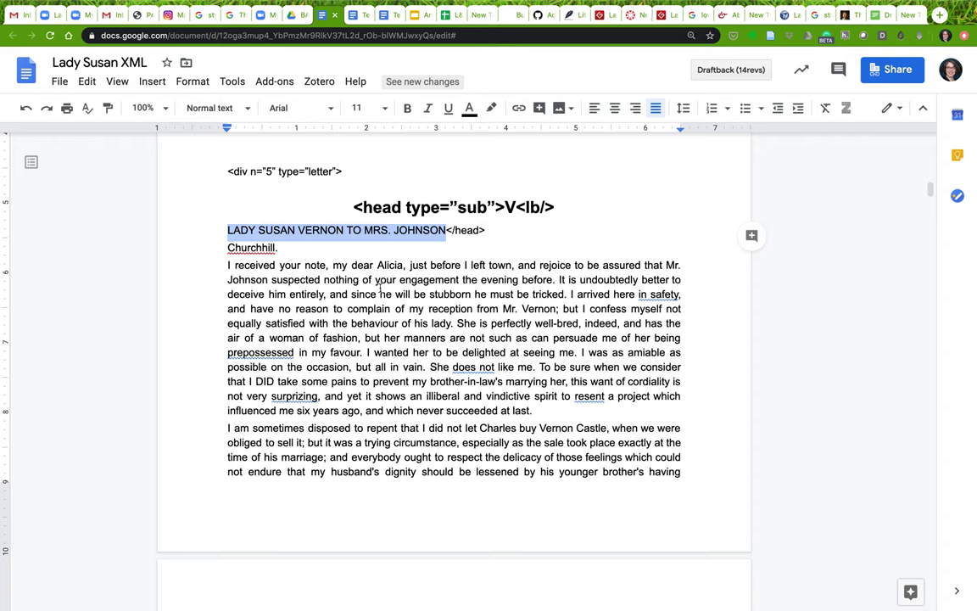
scroll(380, 291, up, 2)
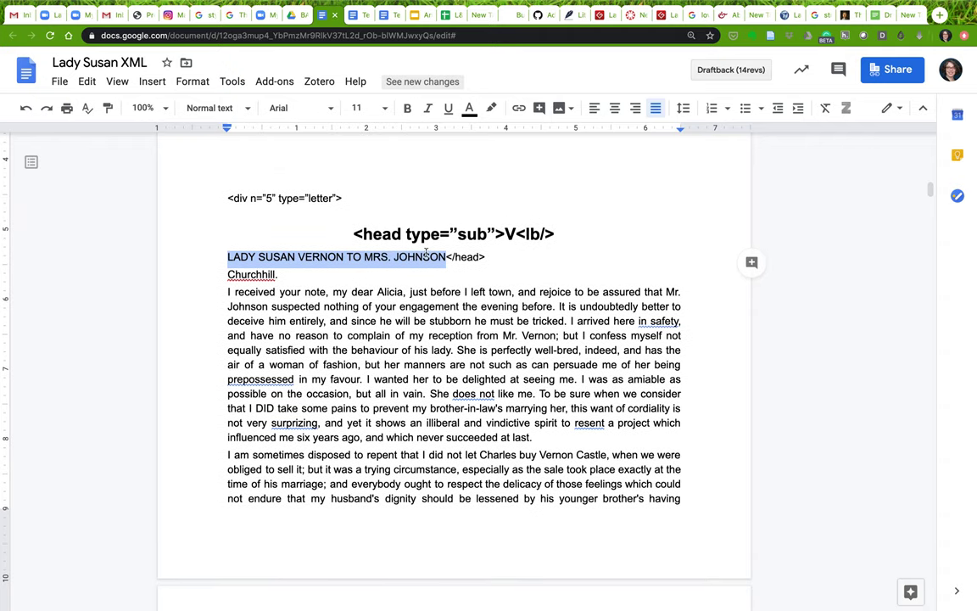
click(486, 258)
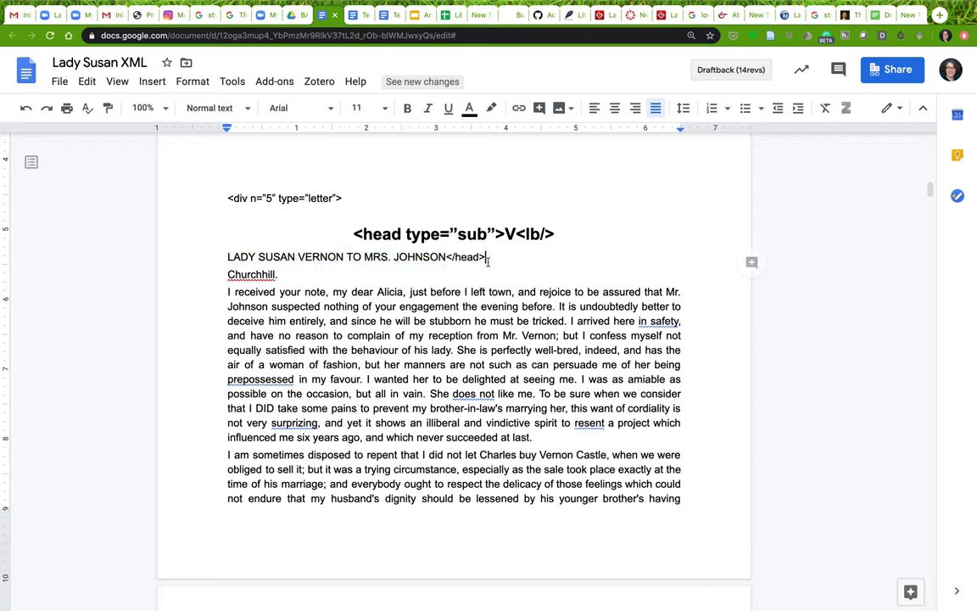
drag(318, 213, 582, 232)
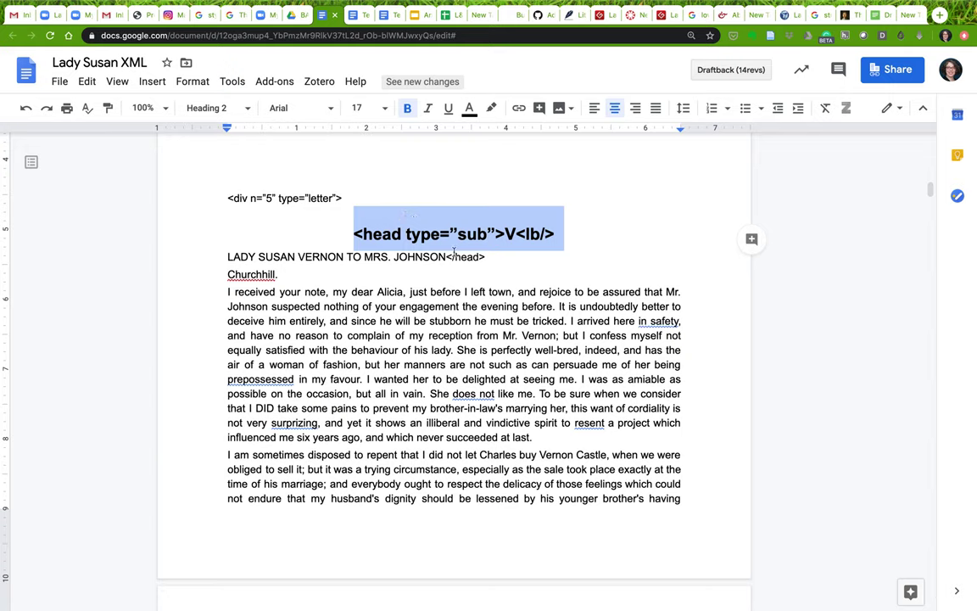
click(452, 248)
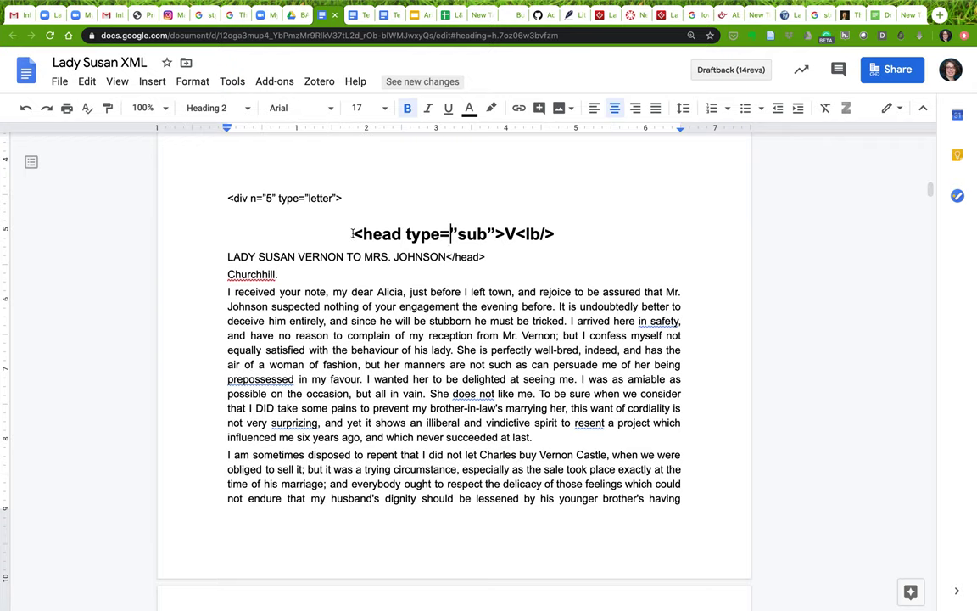
drag(353, 234, 446, 259)
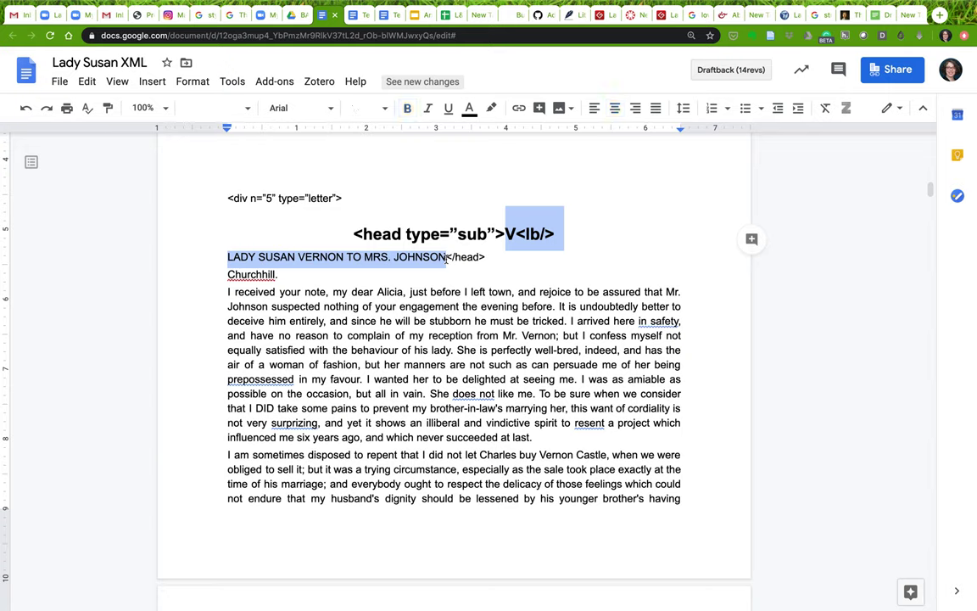
click(446, 258)
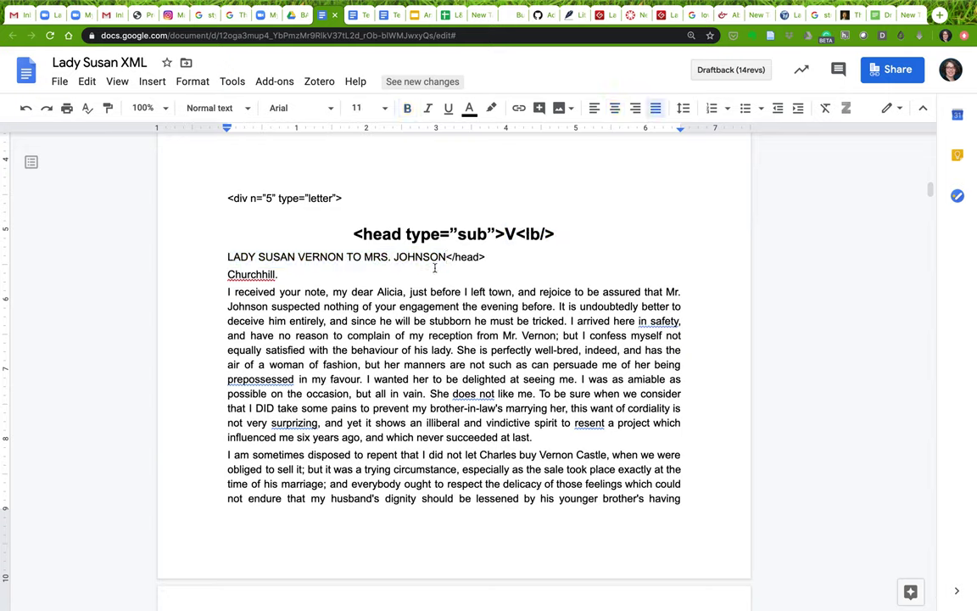
Step: Replace the all-caps sender-and-recipient line in letter V's heading with "Lady Susan Vernon to Mrs. Johnson." in italics, keeping the closing head tag
drag(227, 257, 447, 258)
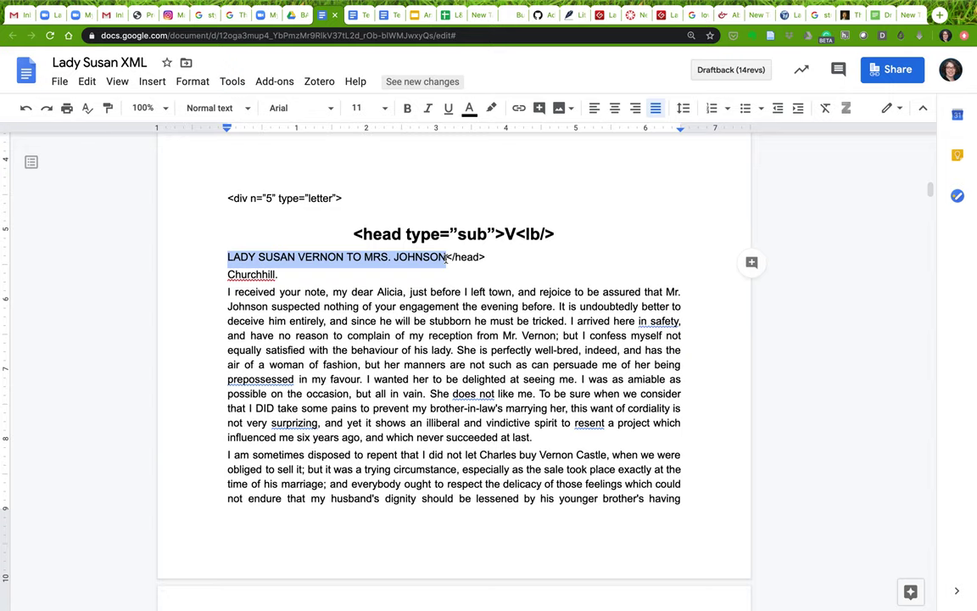
click(227, 256)
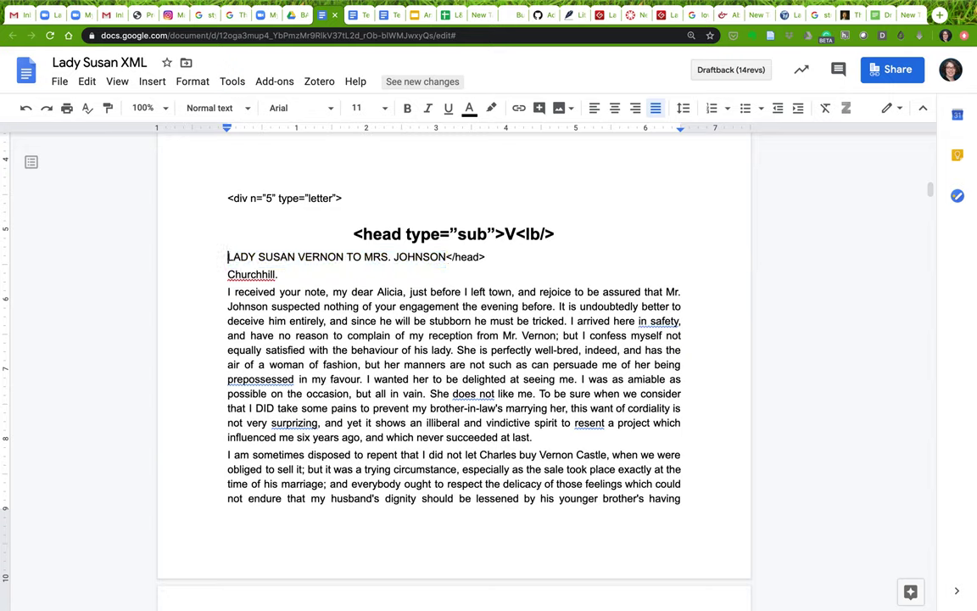
key(ctrl+i)
text(Lad)
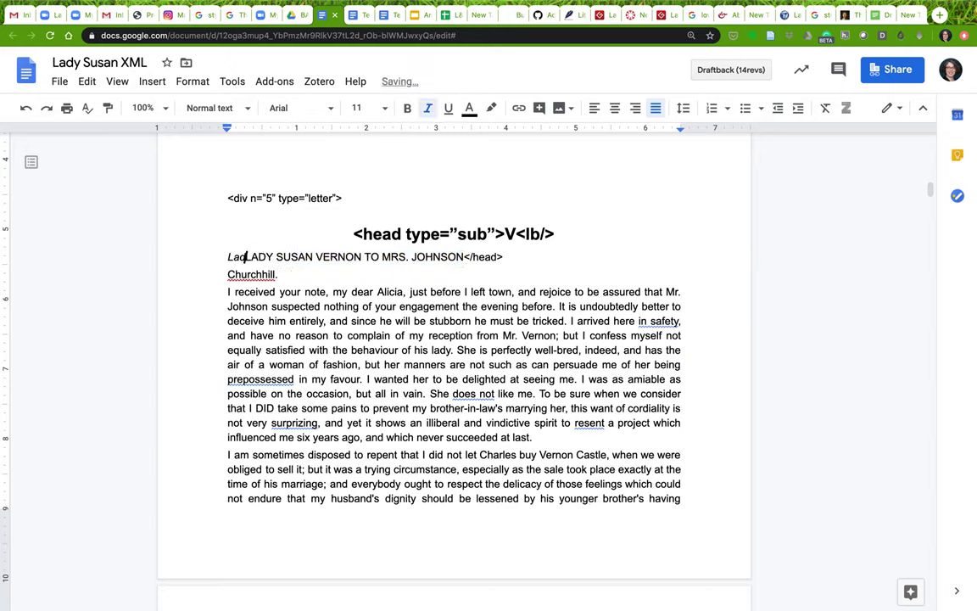
text(y)
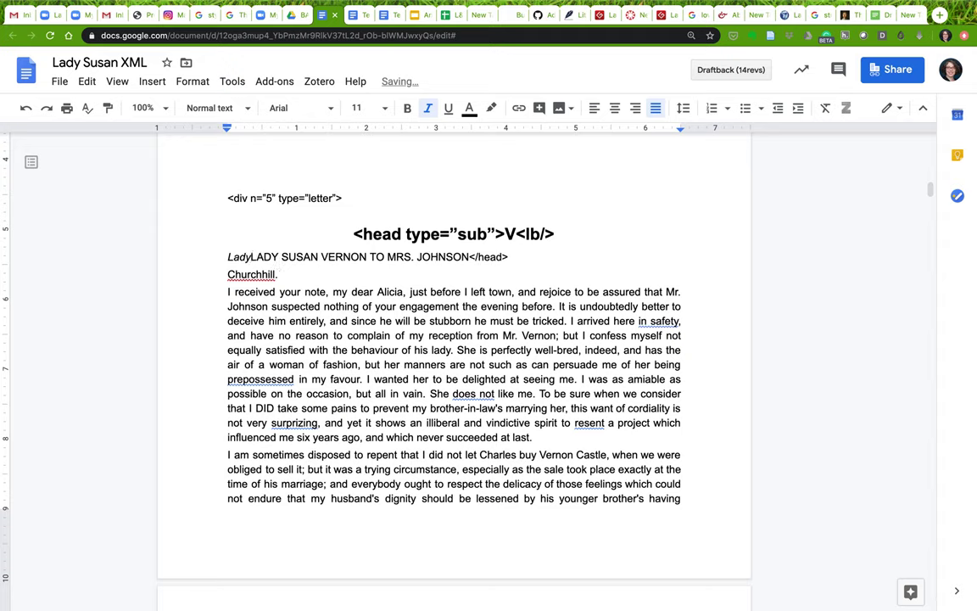
text( Susan )
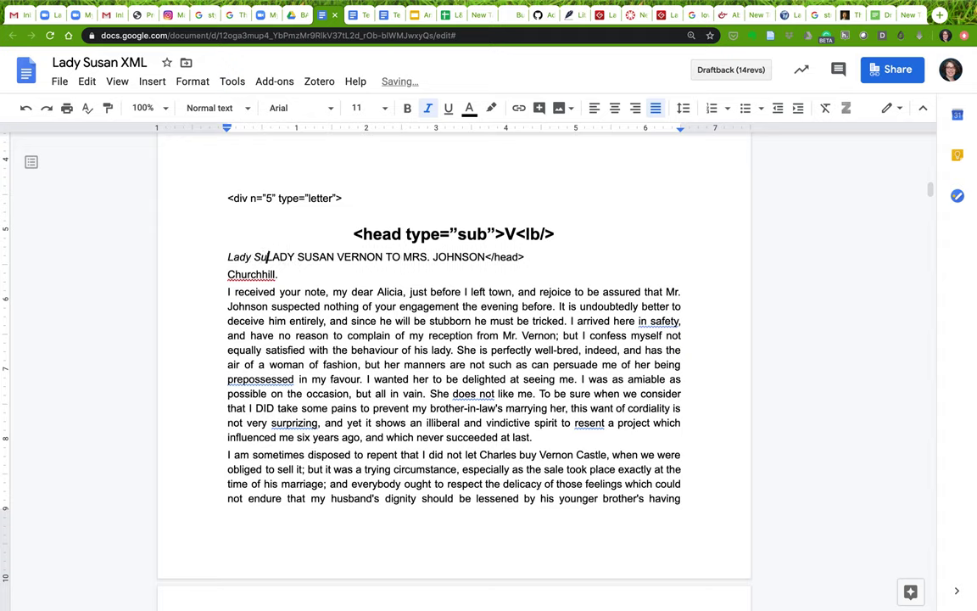
text(Vernon to Mr)
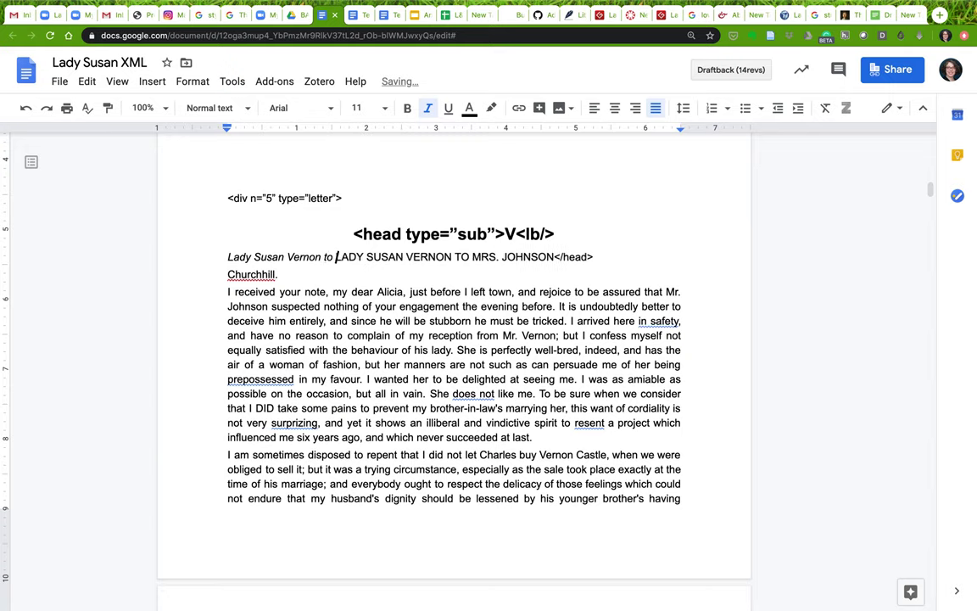
text(s. Johnson)
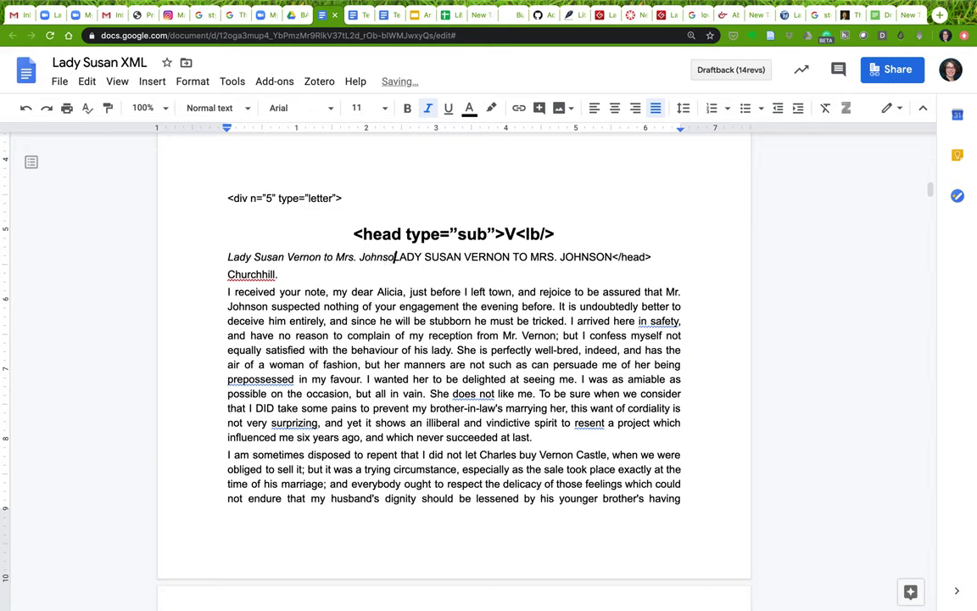
text(.)
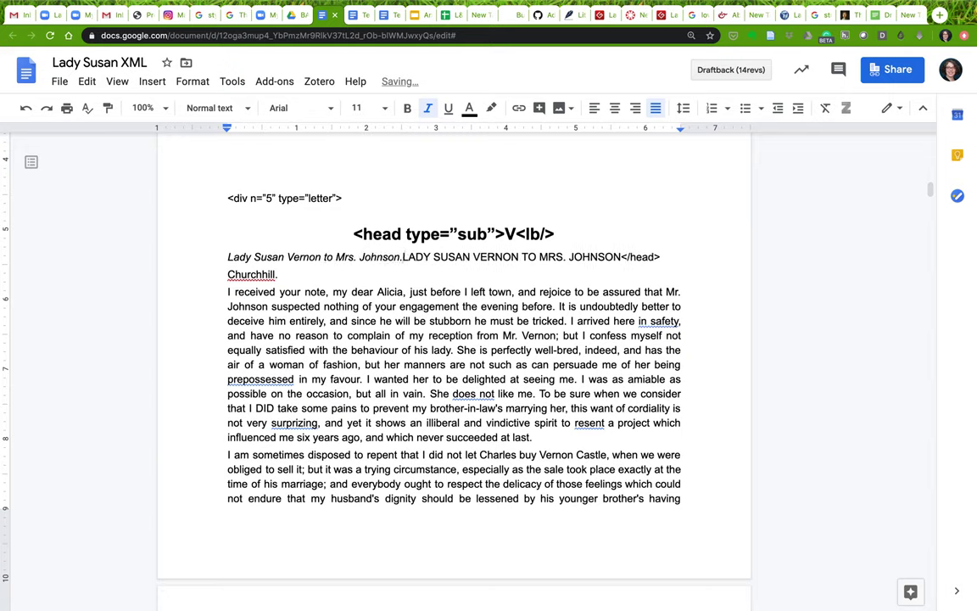
drag(406, 257, 625, 257)
key(BackSpace)
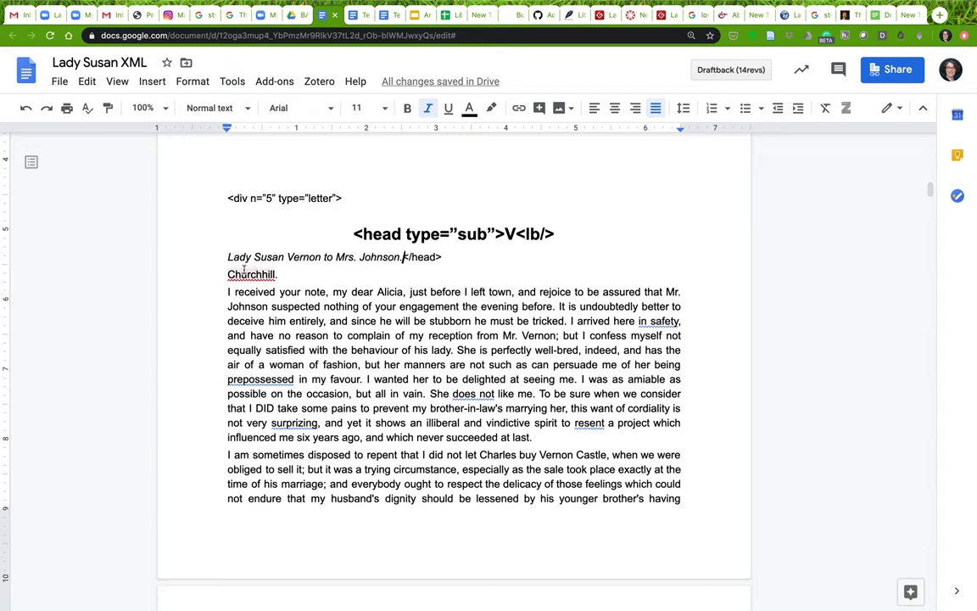
Step: Wrap the sender-and-recipient line in letter V's heading in a <hi rend="italic"> element, closing it before the closing head tag
drag(228, 257, 404, 257)
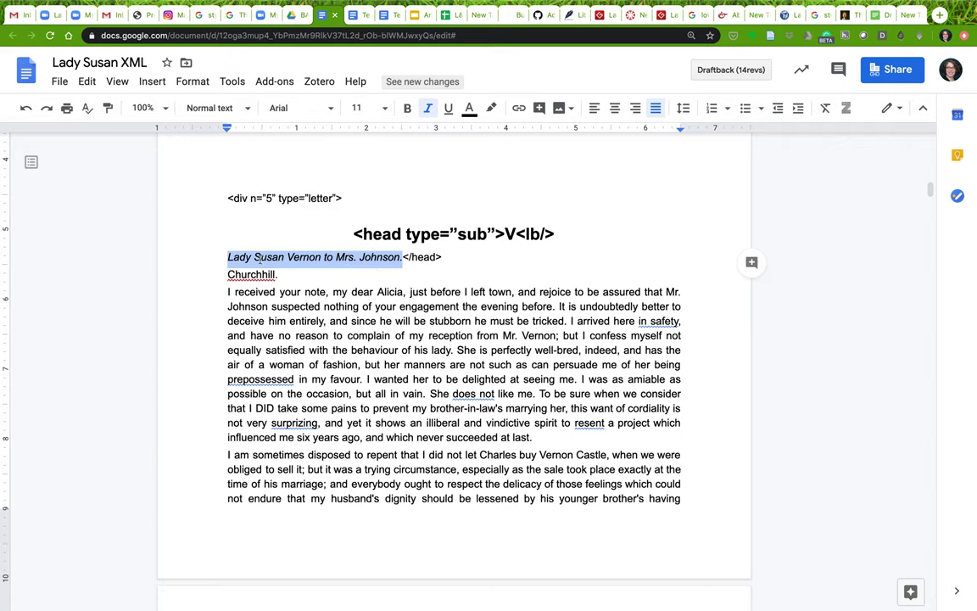
click(228, 257)
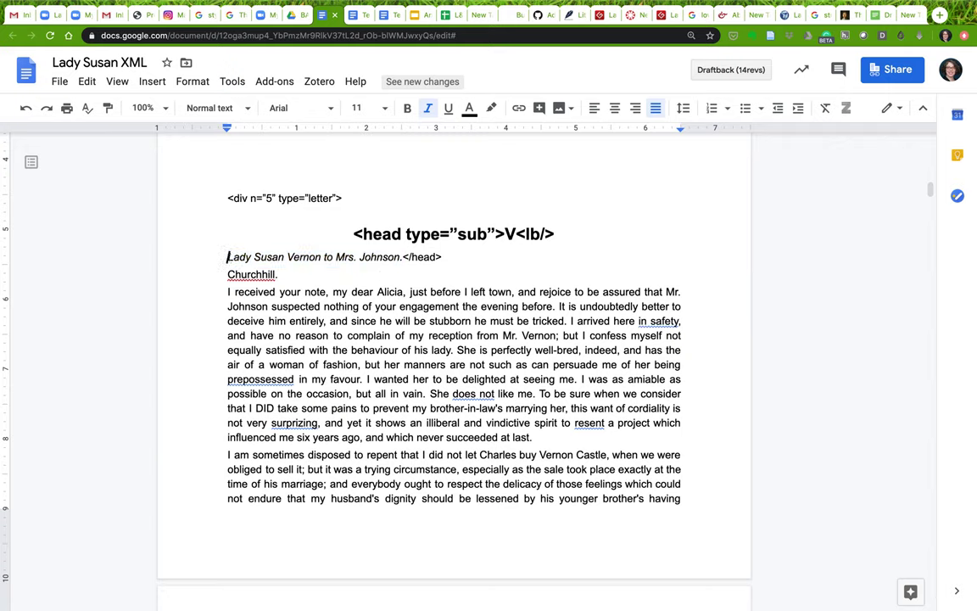
text(<h)
text(i render)
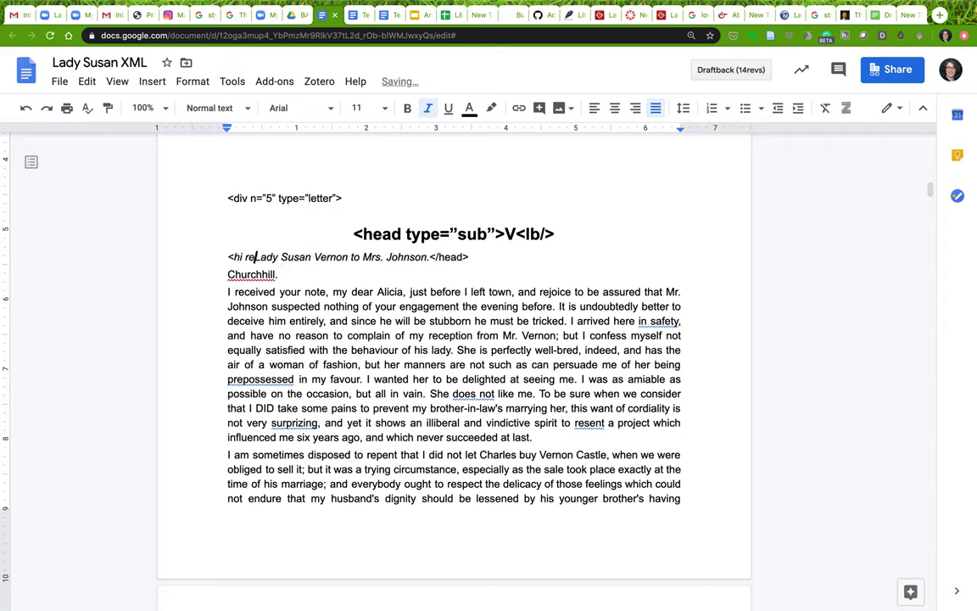
key(BackSpace)
key(BackSpace)
text(=)
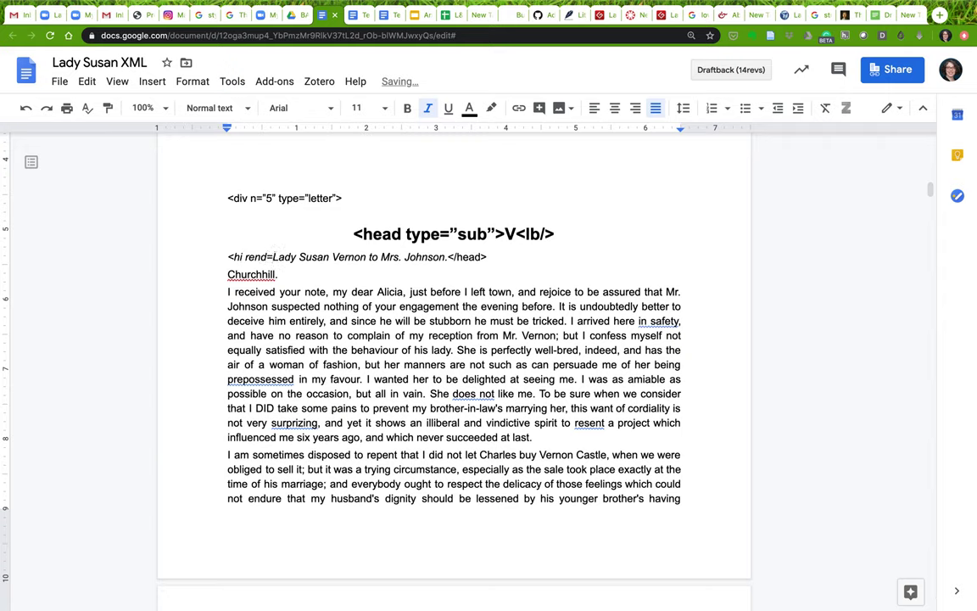
key(Return)
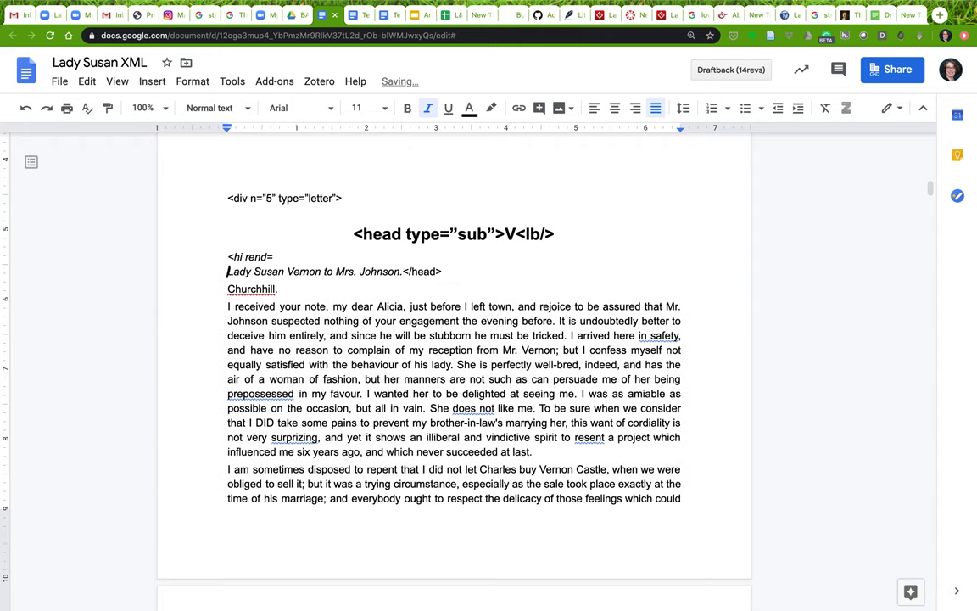
key(BackSpace)
text(")
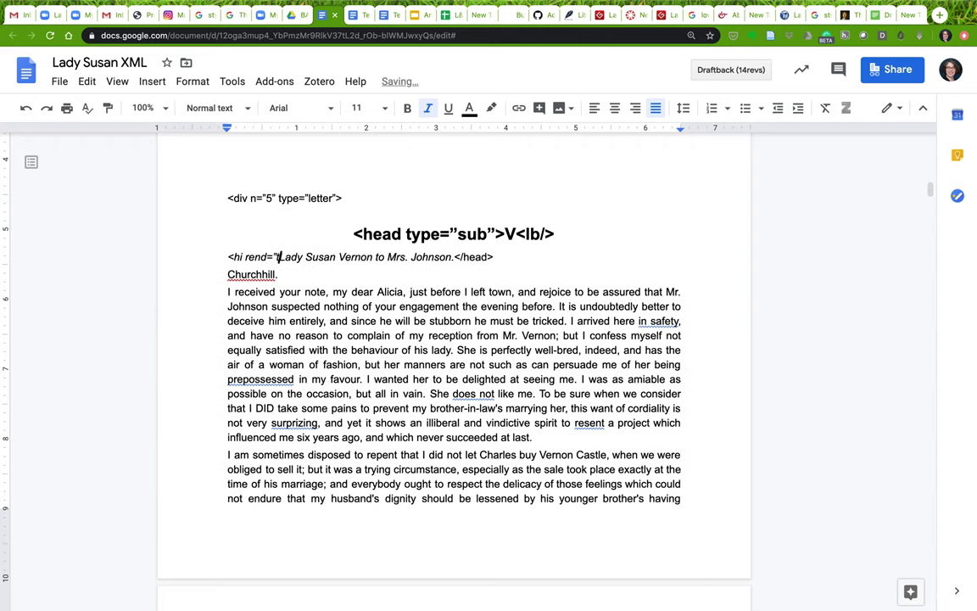
text(italic">)
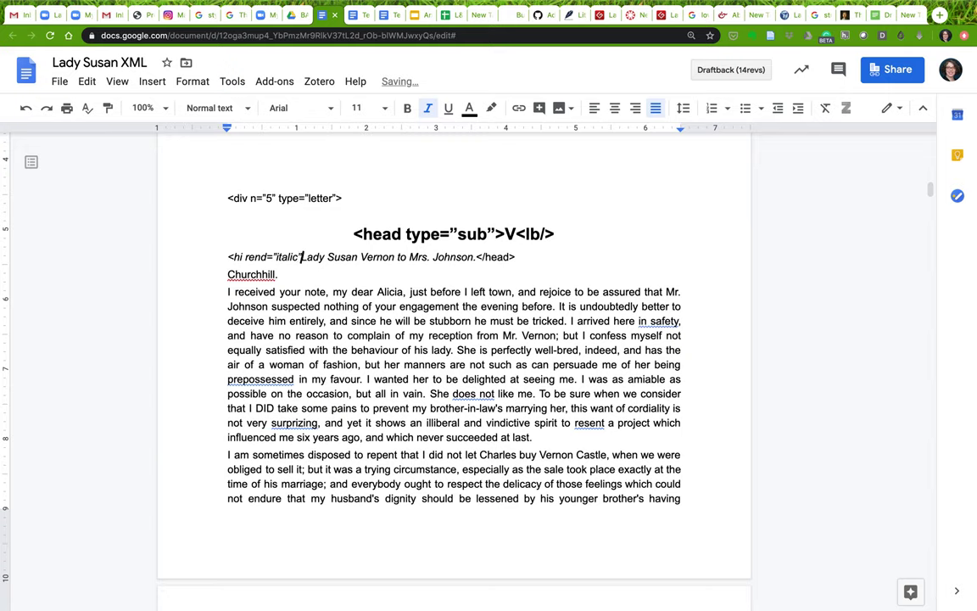
click(483, 257)
text(</hi>)
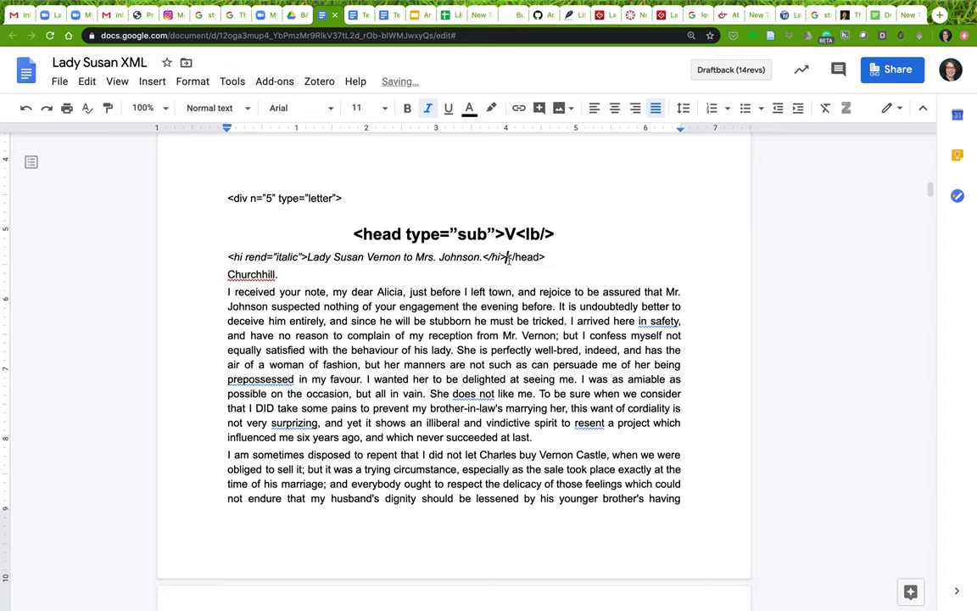
Step: Remove the italic formatting from the whole hi element in letter V's heading, including its tags and text
click(471, 292)
drag(228, 257, 480, 259)
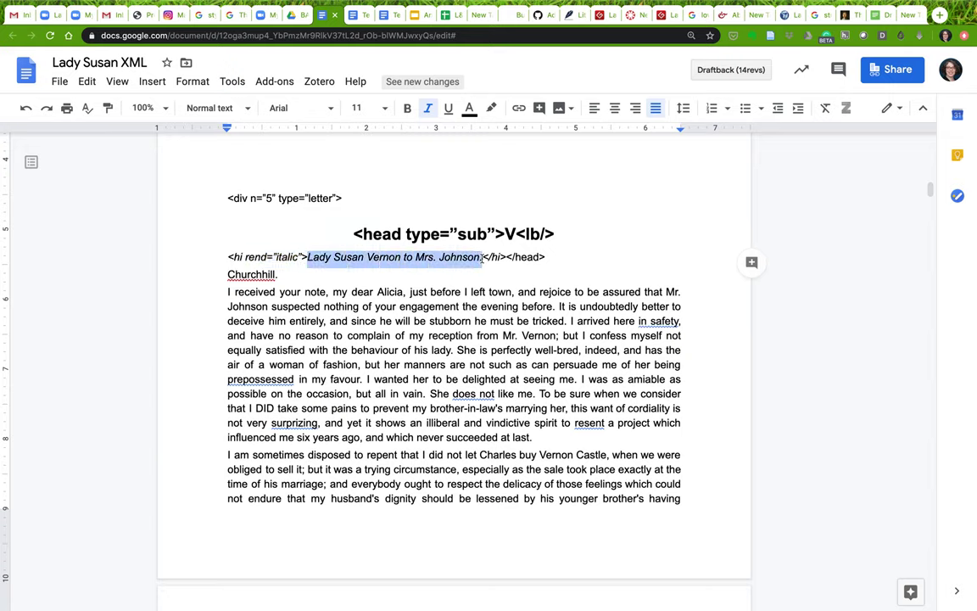
drag(507, 257, 189, 260)
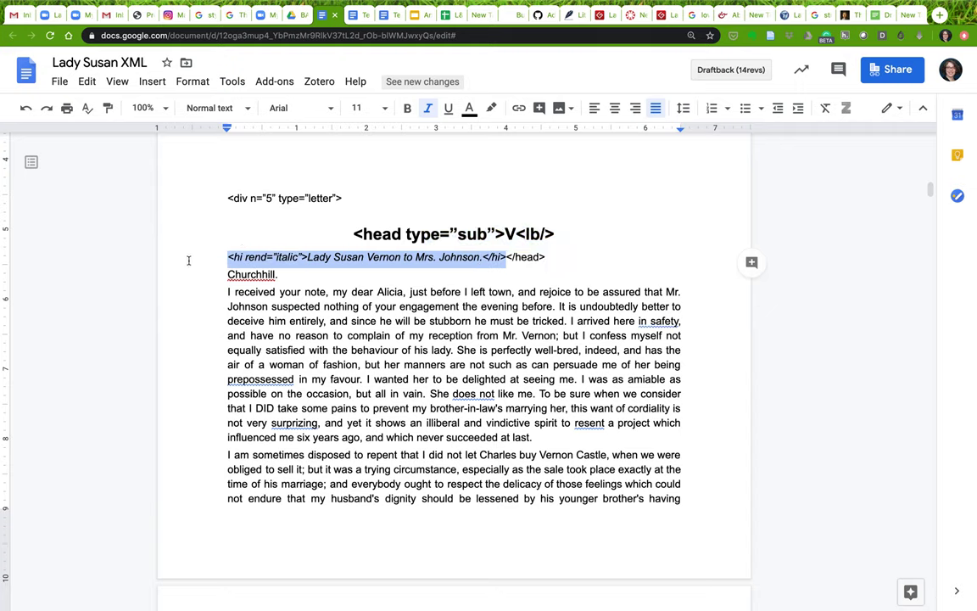
key(super+i)
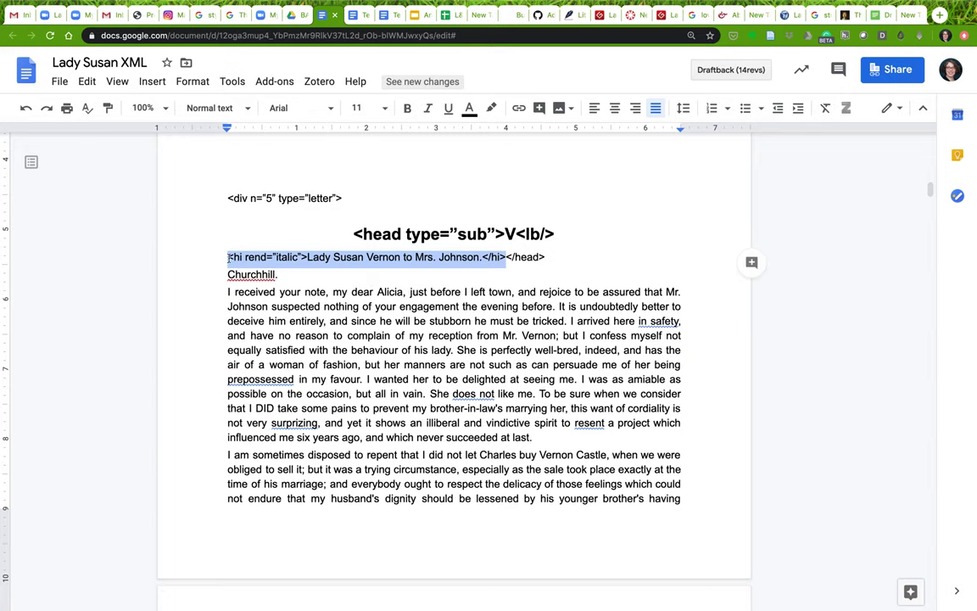
Step: Review the opening hi tag in letter V's heading and the text it encloses
click(305, 257)
shift+click(213, 251)
shift+click(219, 256)
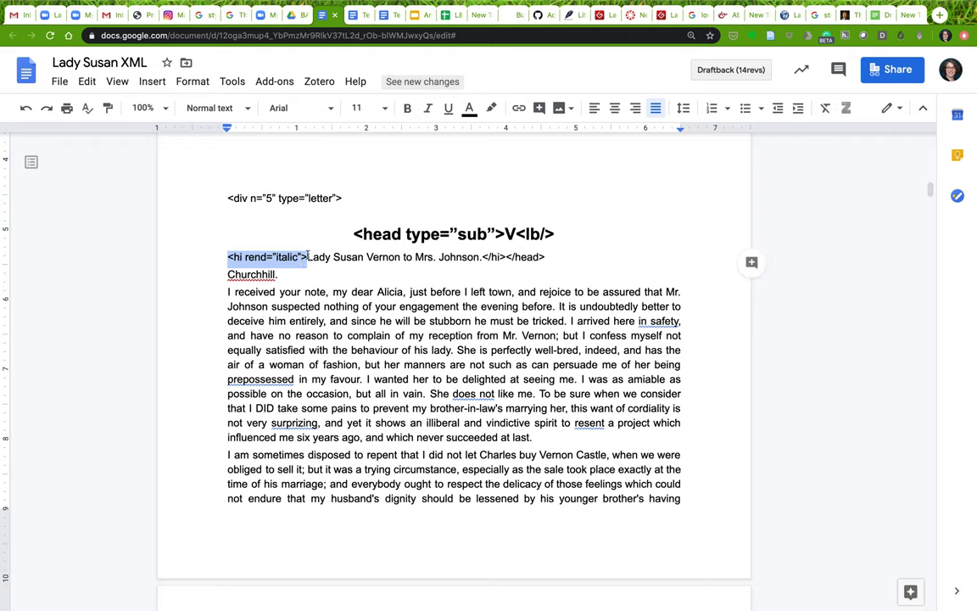
shift+click(351, 257)
drag(385, 256, 481, 257)
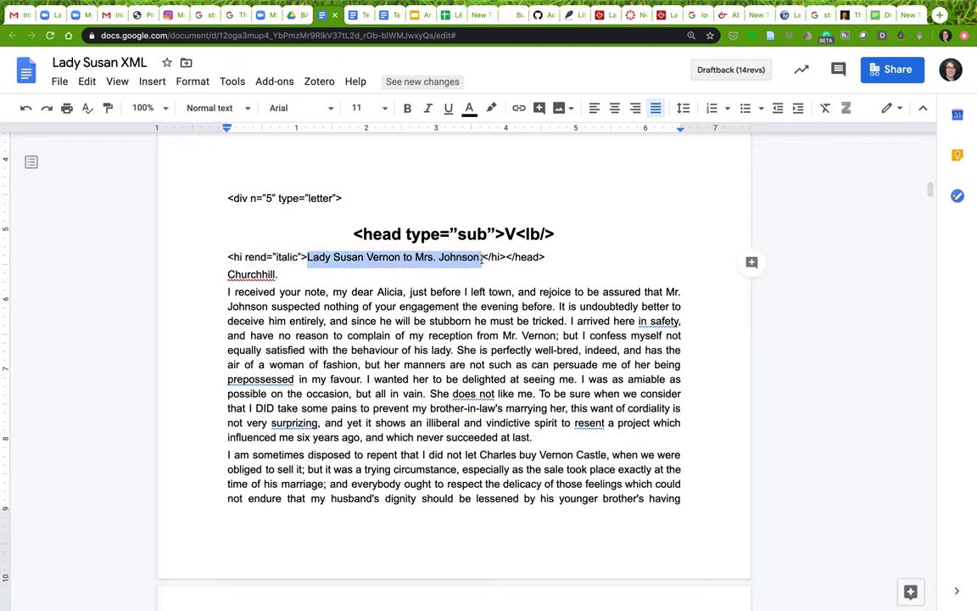
key(ctrl+i)
click(486, 283)
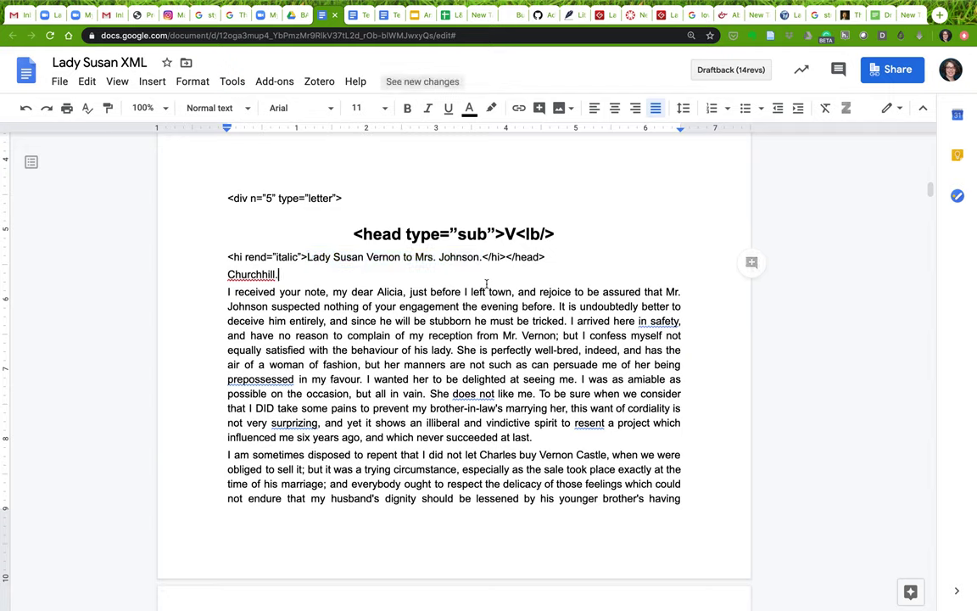
Step: Enclose the "Churchhill." line under the heading in <opener> and </opener> tags, each on its own line
click(263, 274)
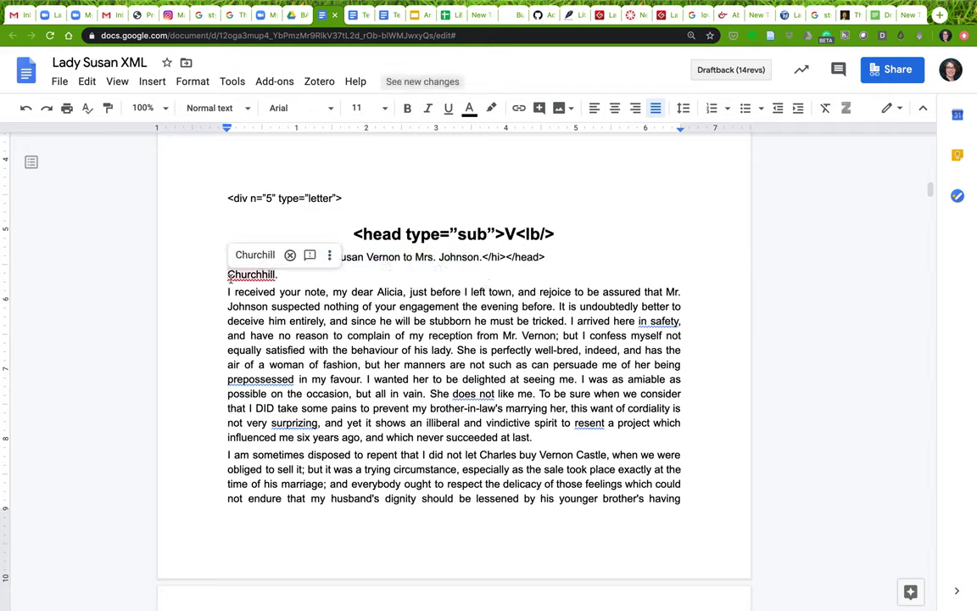
drag(228, 274, 306, 274)
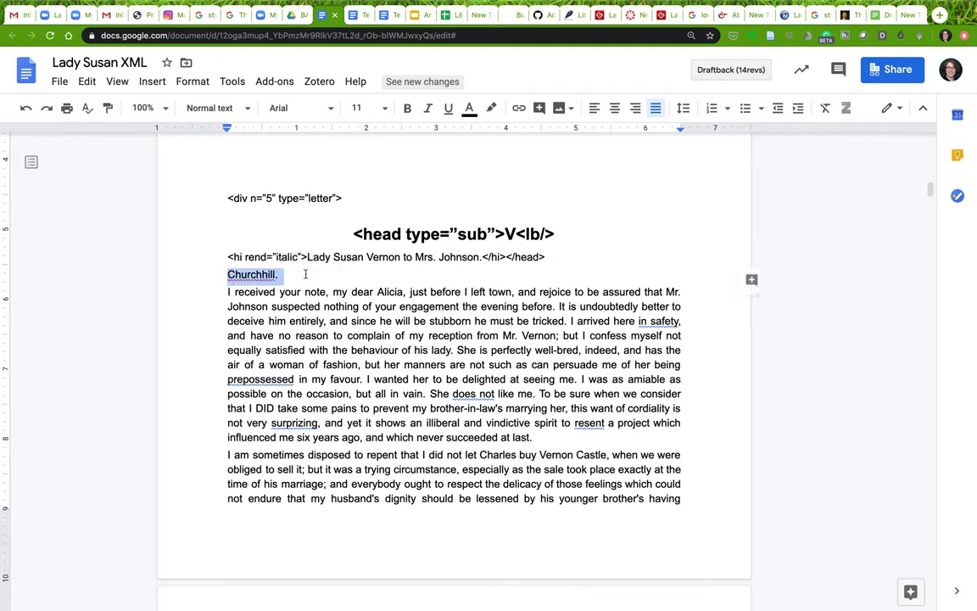
click(190, 280)
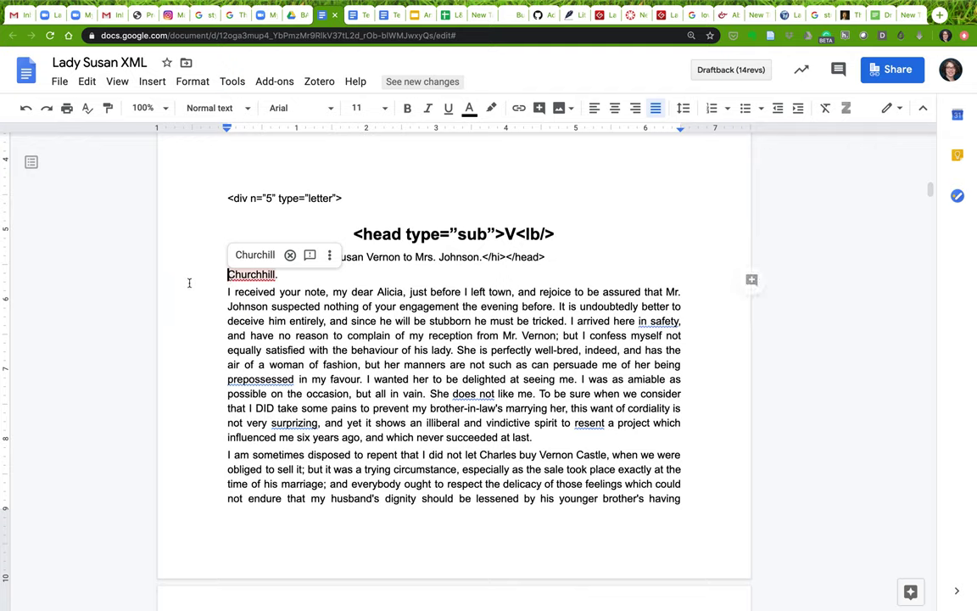
text(<opener>)
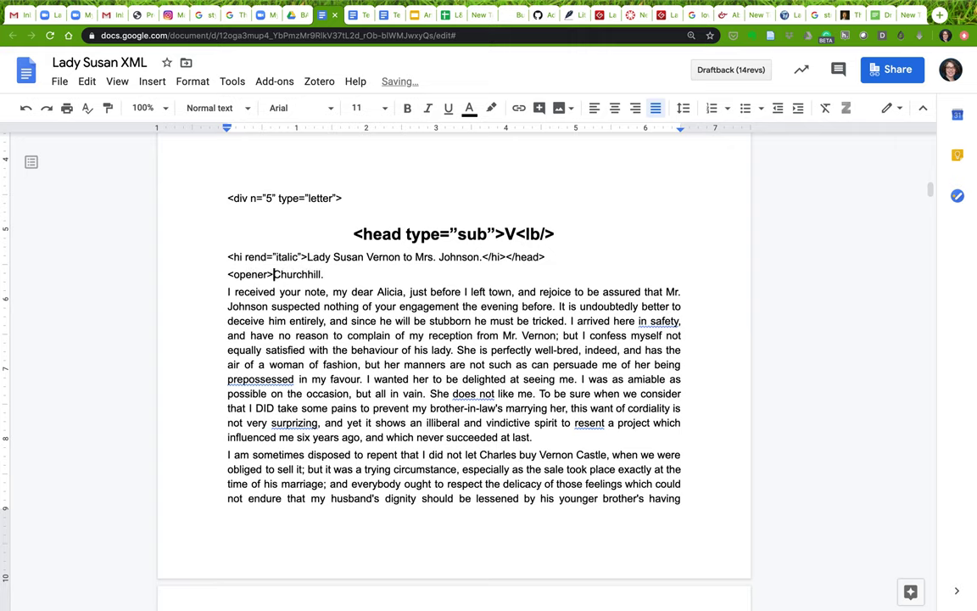
key(Return)
click(294, 288)
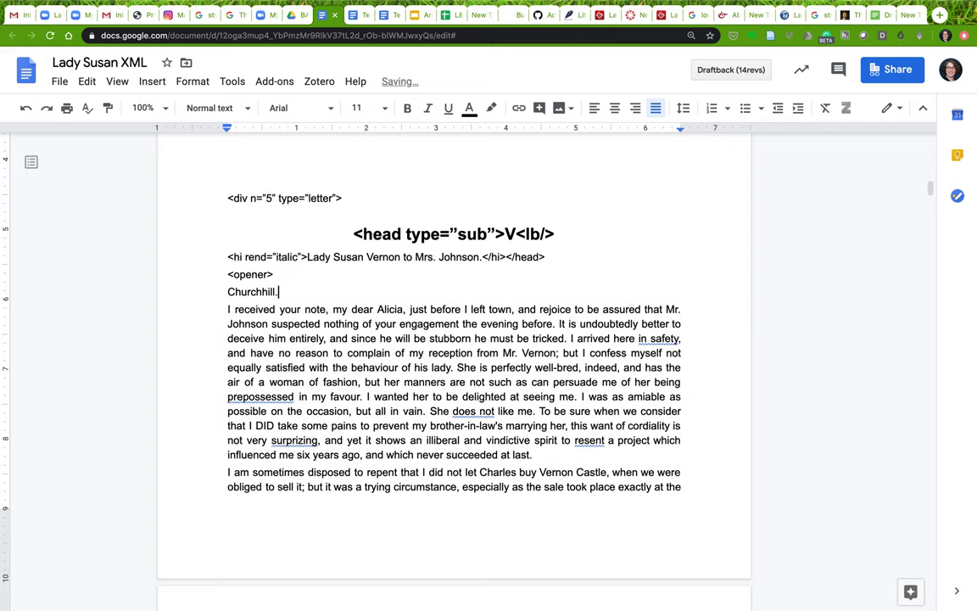
key(Return)
text(</op)
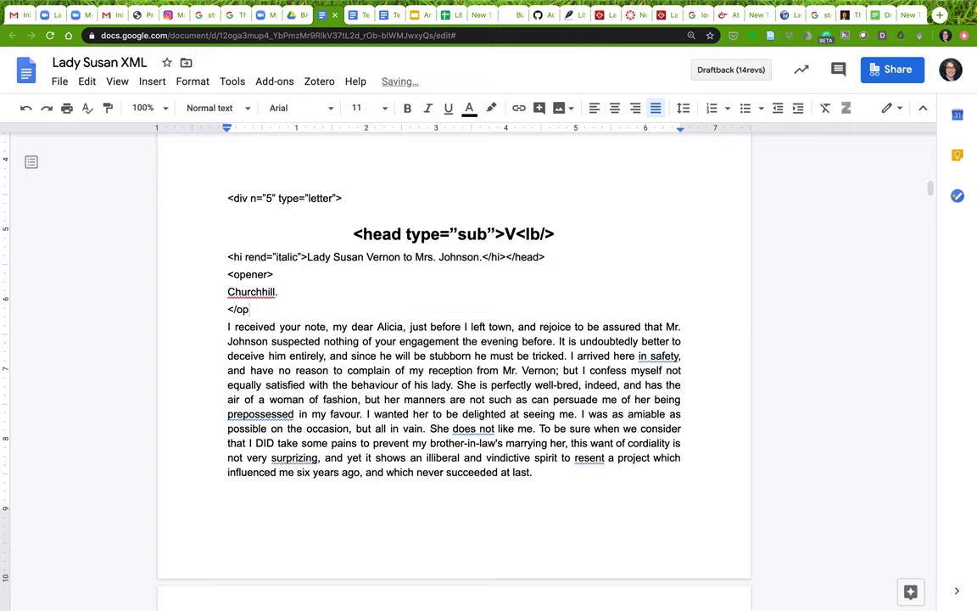
text(ener>)
Step: Wrap "Churchhill." inside the opener in nested <dateline> and <placeName> tags, closing both after the full stop
click(228, 292)
text(<d)
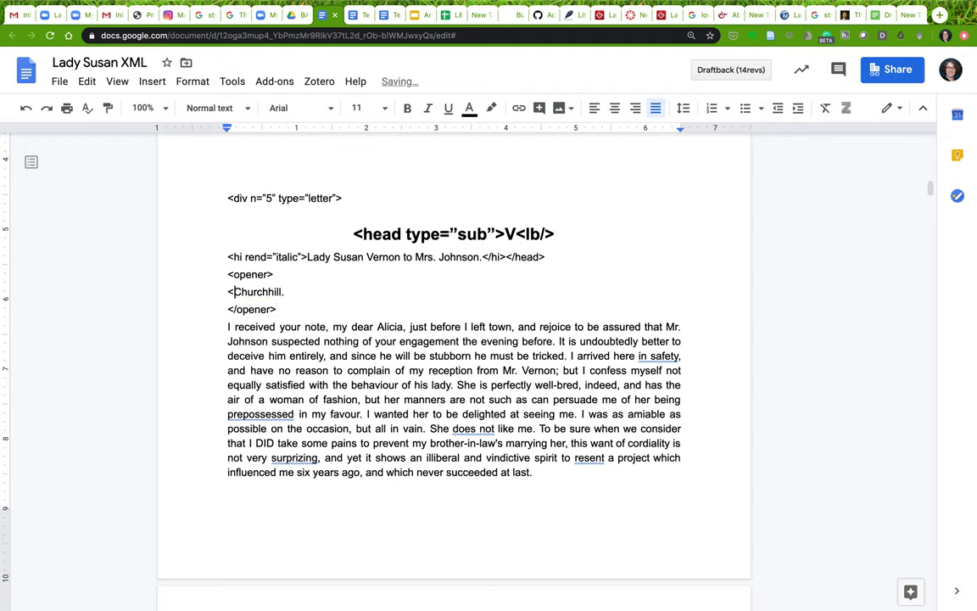
text(ateline>)
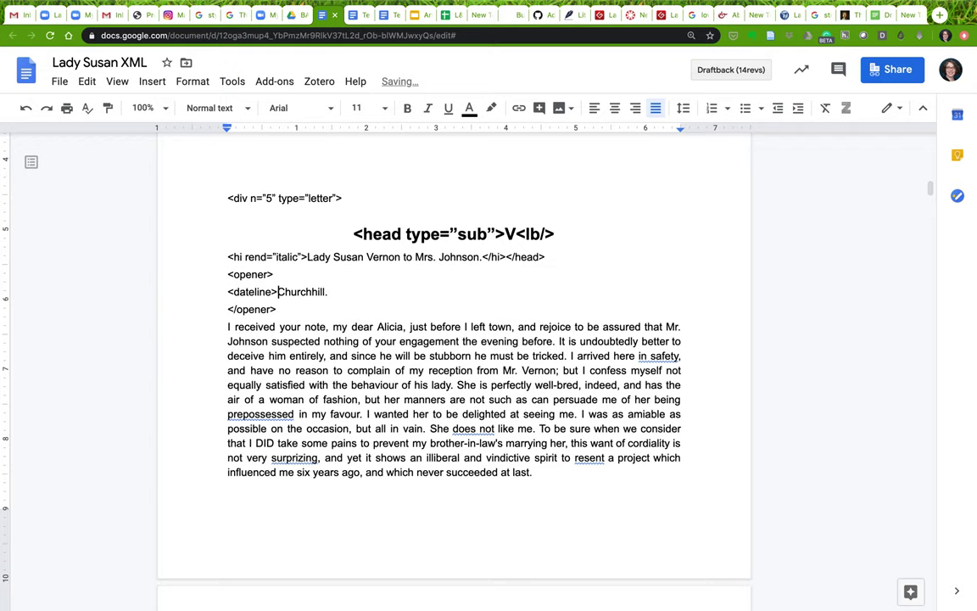
text(<)
text(placeName)
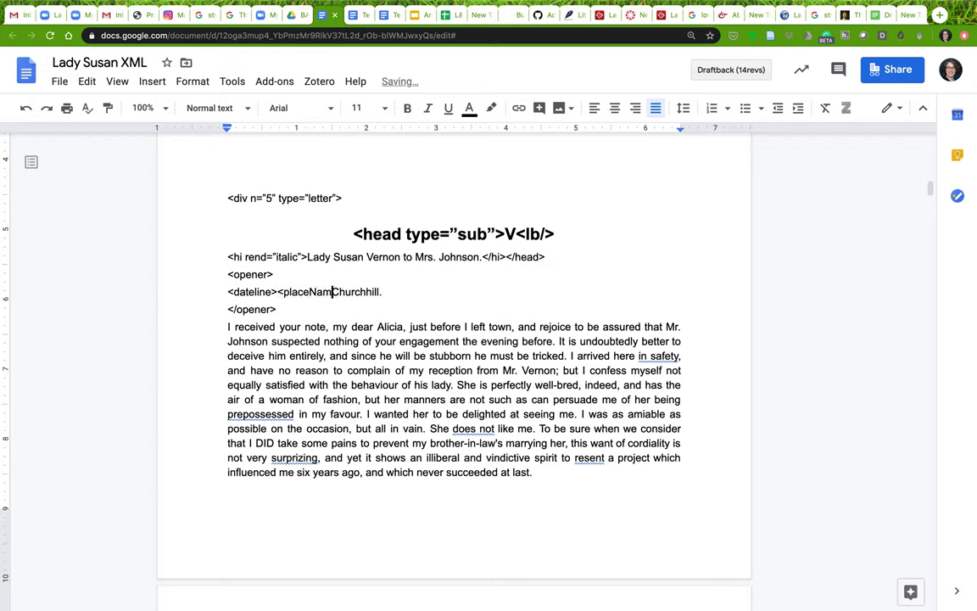
text(>)
click(397, 291)
text(</placeNa)
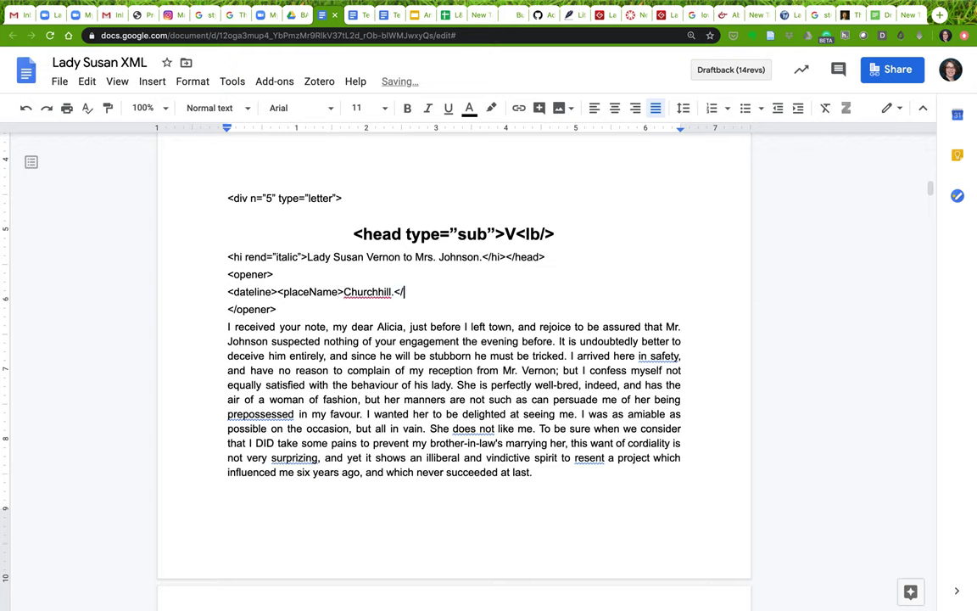
text(me></dateline>)
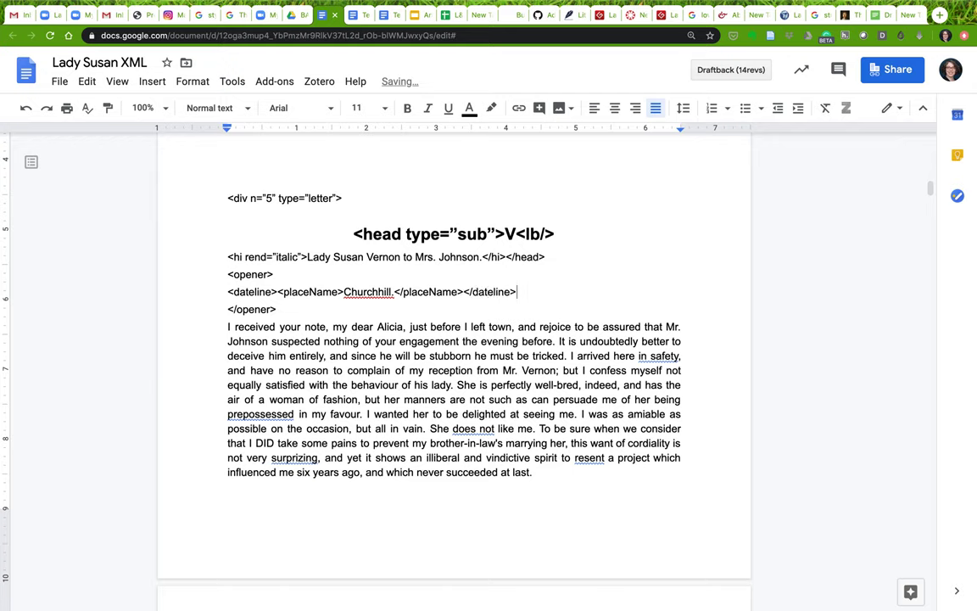
double_click(252, 291)
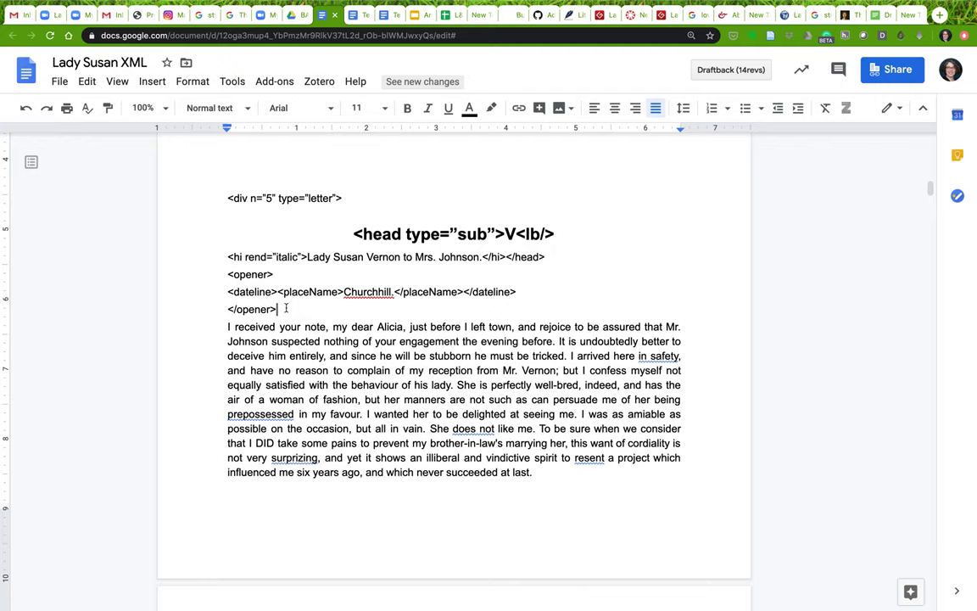
Step: Enclose letter V's first paragraph, beginning "I received your note", in <p> and </p> tags
click(225, 327)
text(<p>)
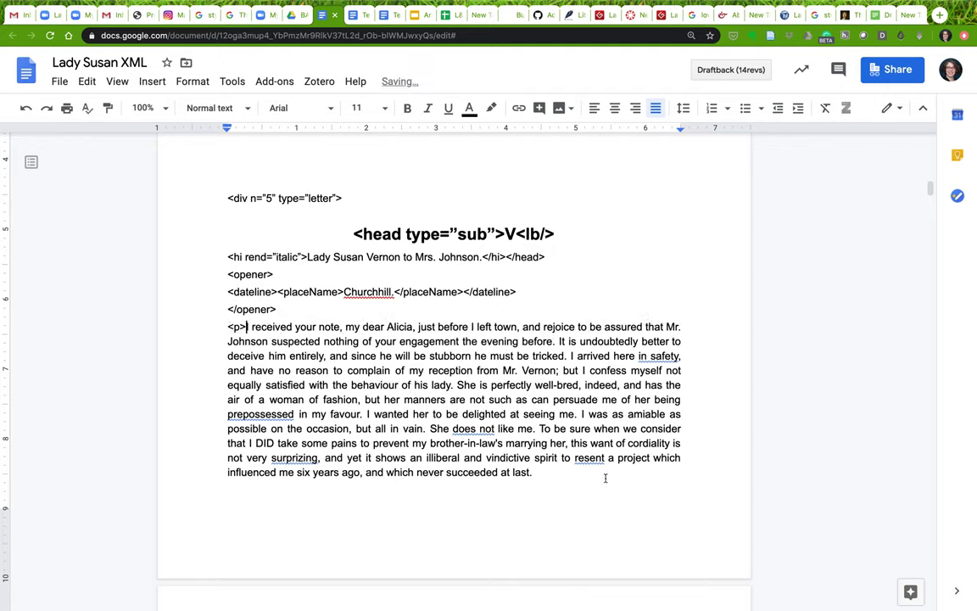
text(</p>)
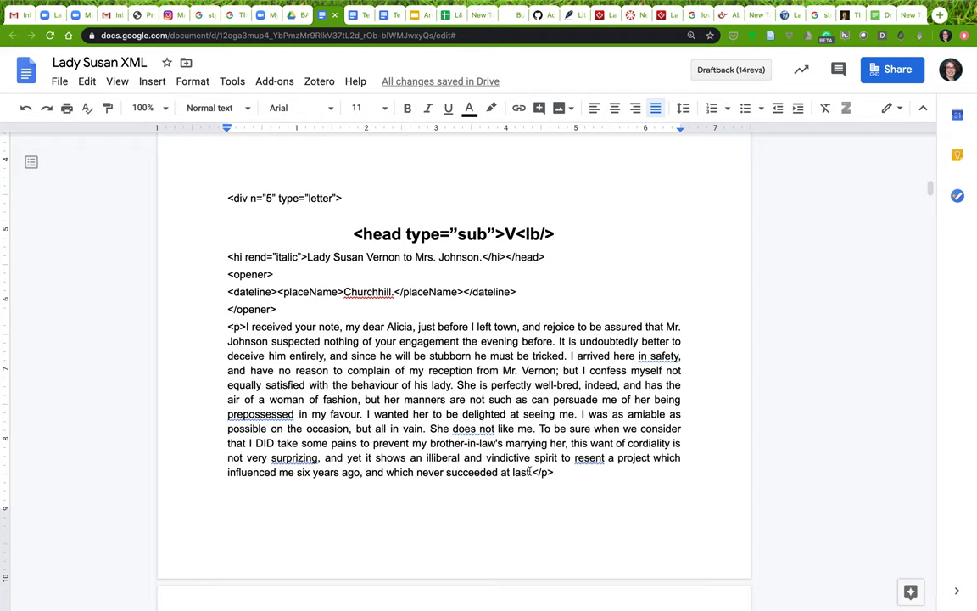
Step: Enclose letter V's second paragraph, beginning "I am sometimes disposed to repent", in <p> and </p> tags
scroll(533, 472, down, 5)
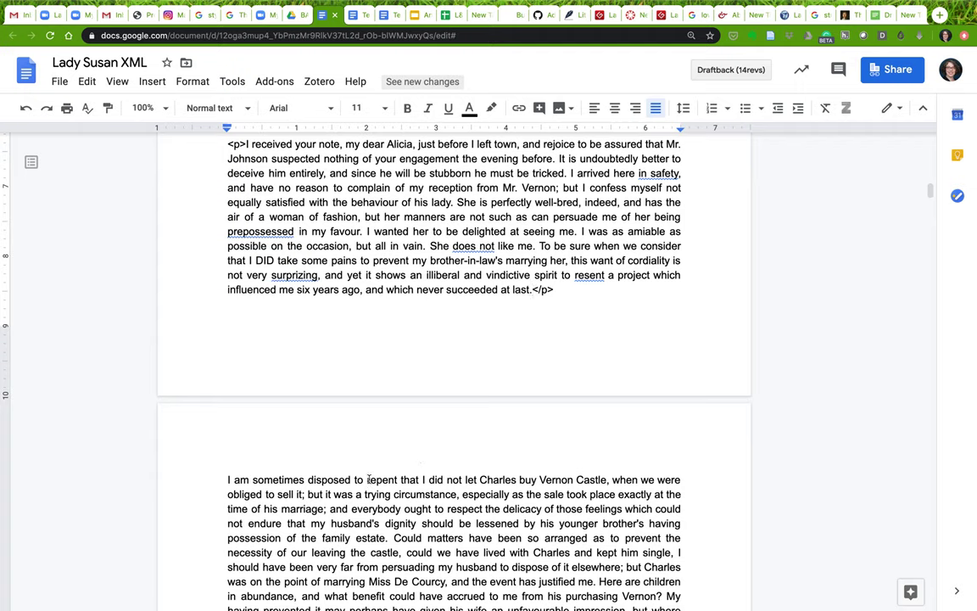
scroll(329, 432, down, 3)
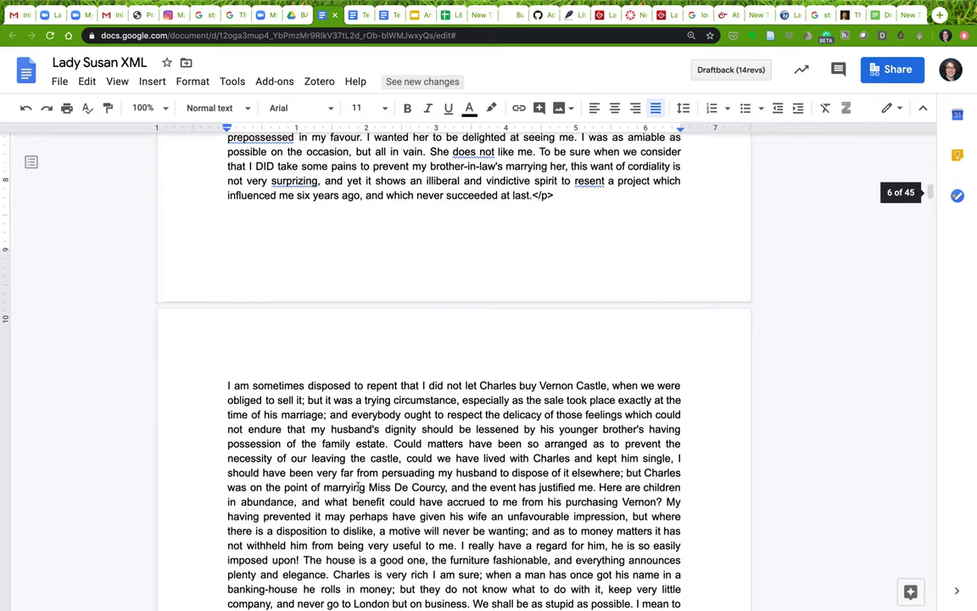
click(215, 331)
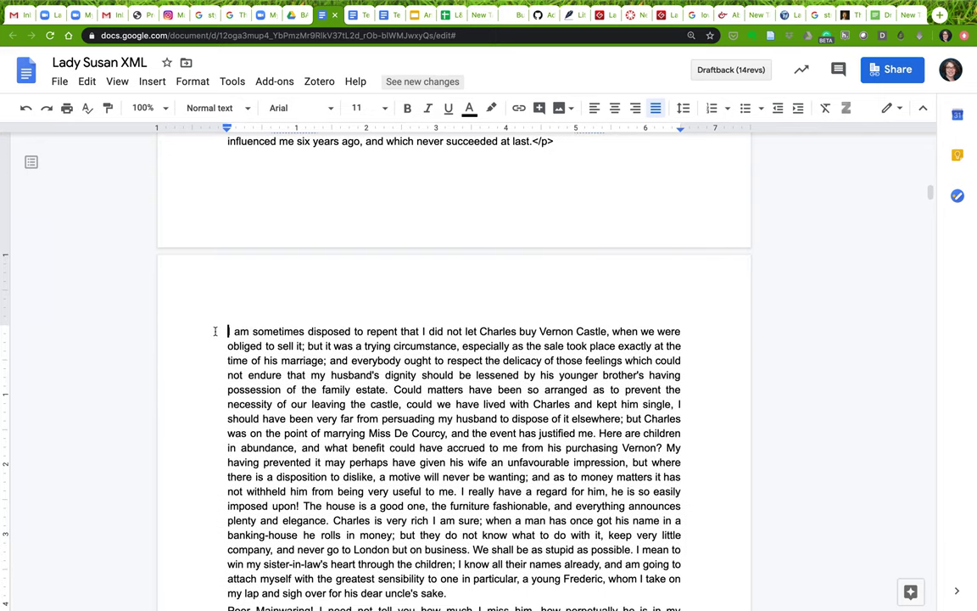
text(<p>)
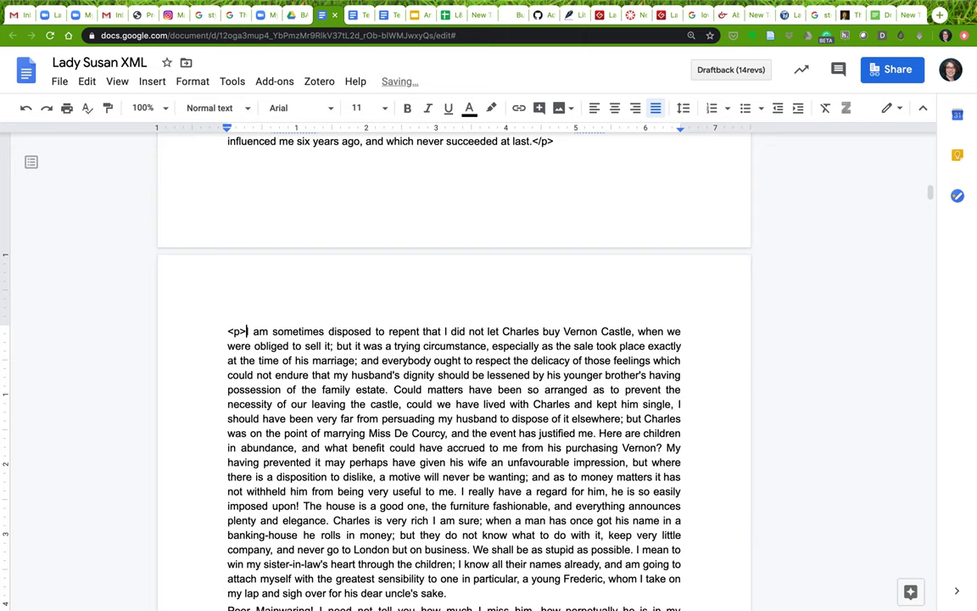
scroll(348, 468, down, 2)
click(479, 494)
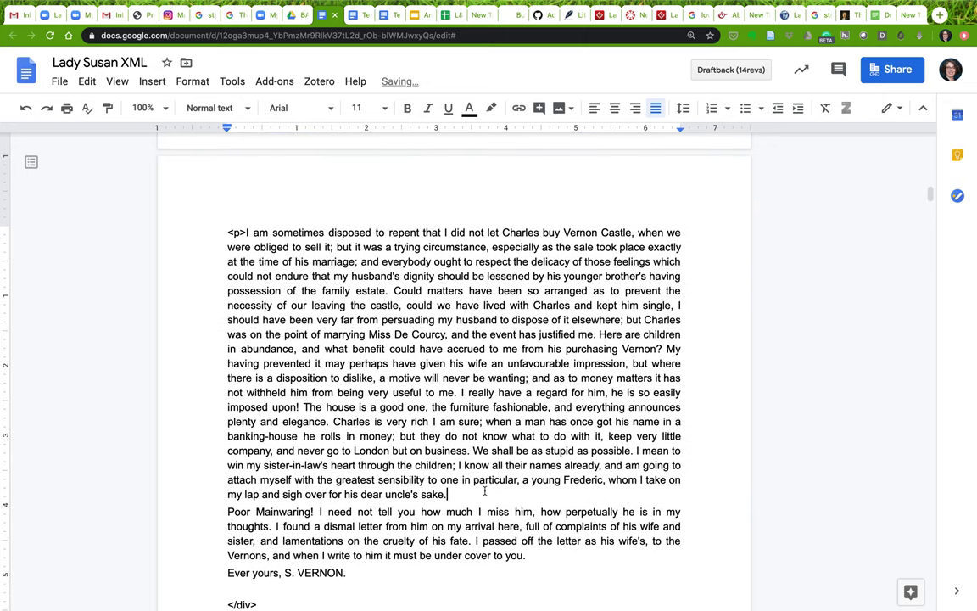
text(</p>)
Step: Enclose the paragraph beginning "Poor Mainwaring!" in <p> and </p> tags and check both tags
click(228, 511)
text(<p>)
click(555, 554)
text(</p>)
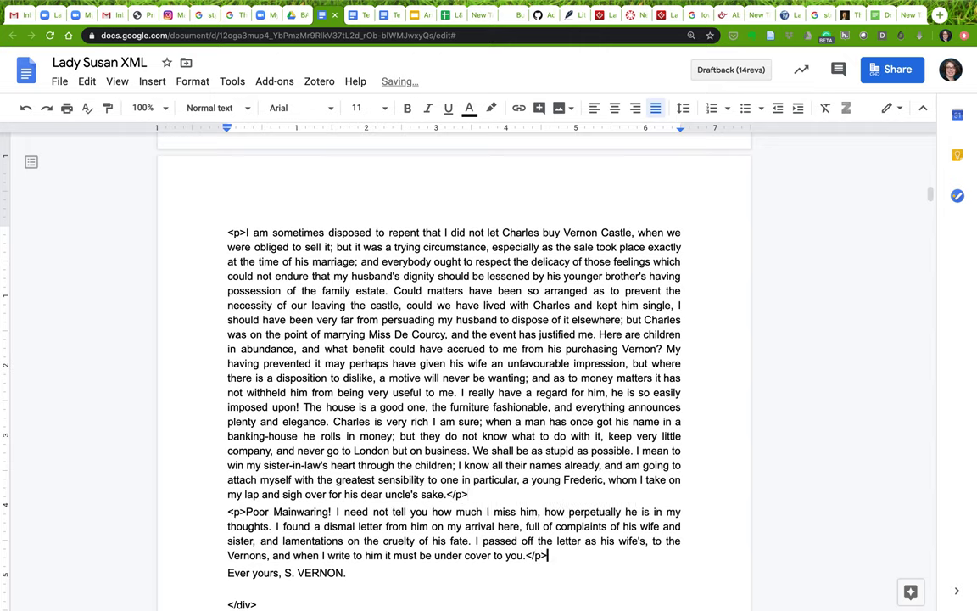
drag(227, 511, 246, 511)
drag(548, 554, 526, 554)
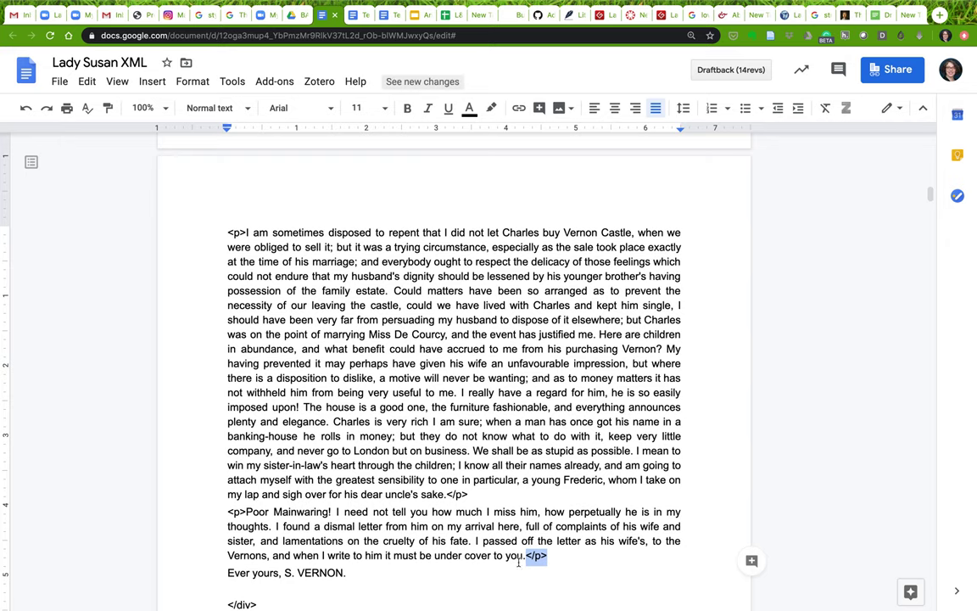
Step: Enclose letter V's sign-off line, beginning "Ever yours,", in <closer> and </closer> tags placed on their own lines
click(229, 570)
scroll(233, 543, down, 2)
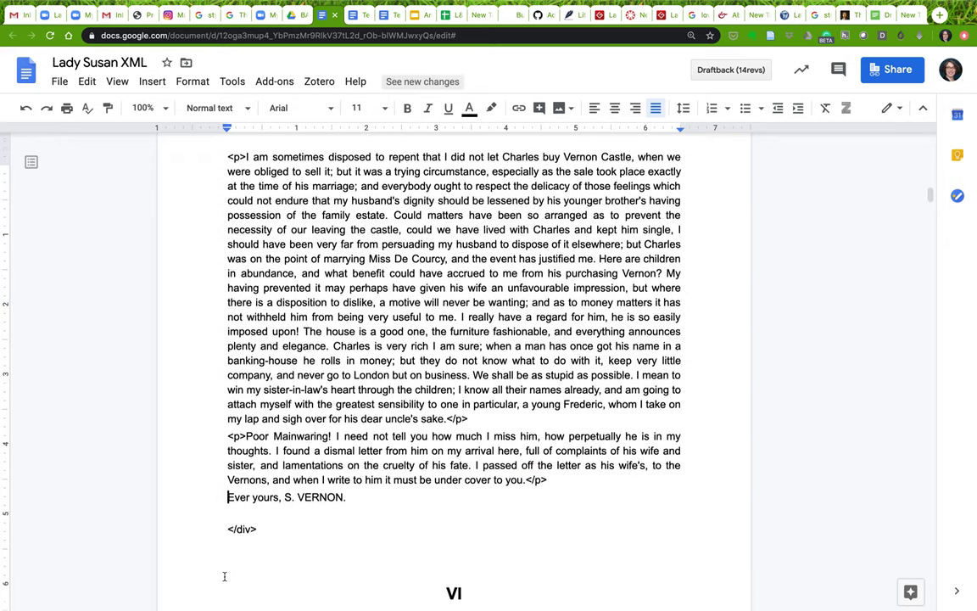
drag(228, 488, 352, 494)
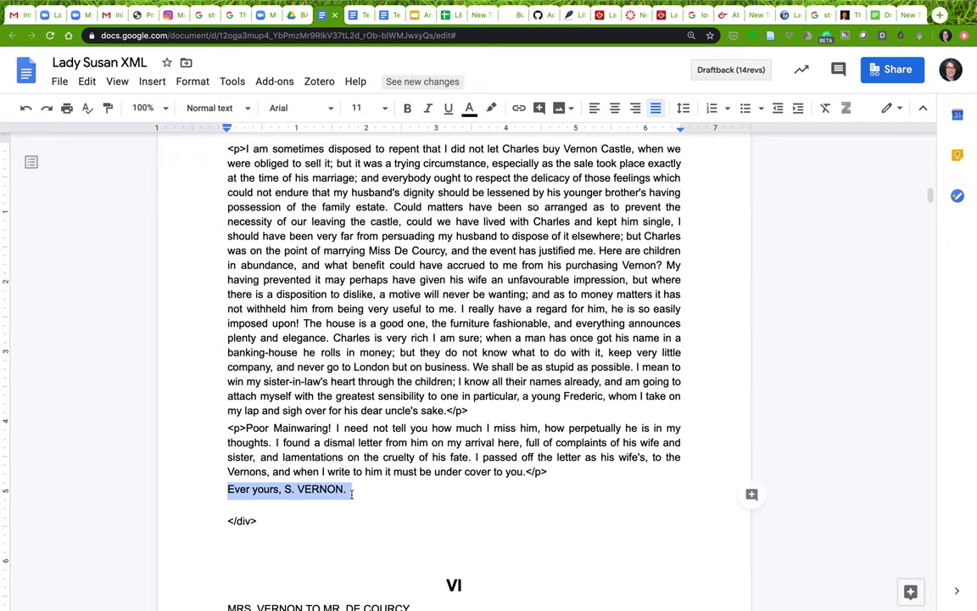
click(226, 489)
drag(226, 488, 284, 489)
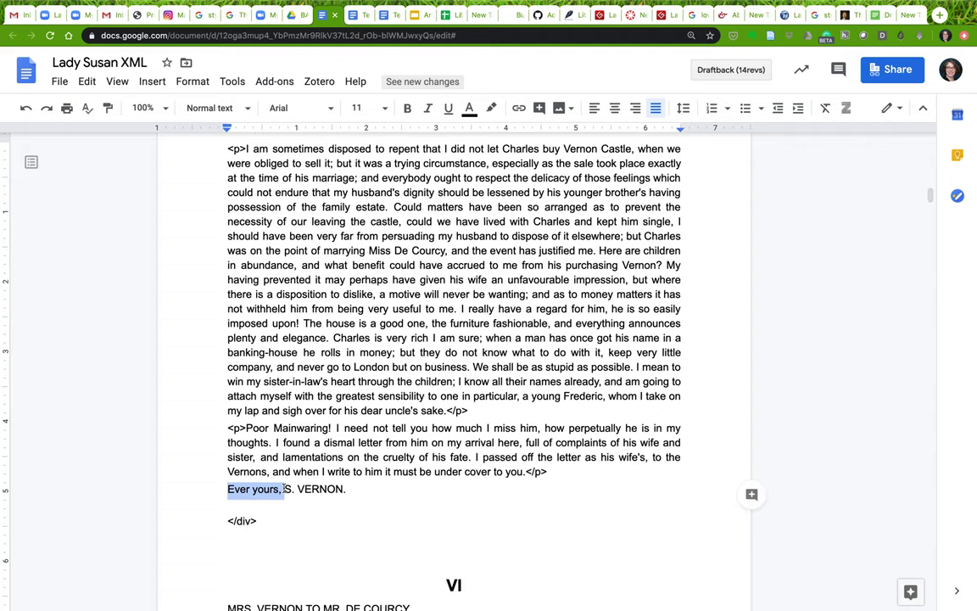
drag(284, 489, 346, 490)
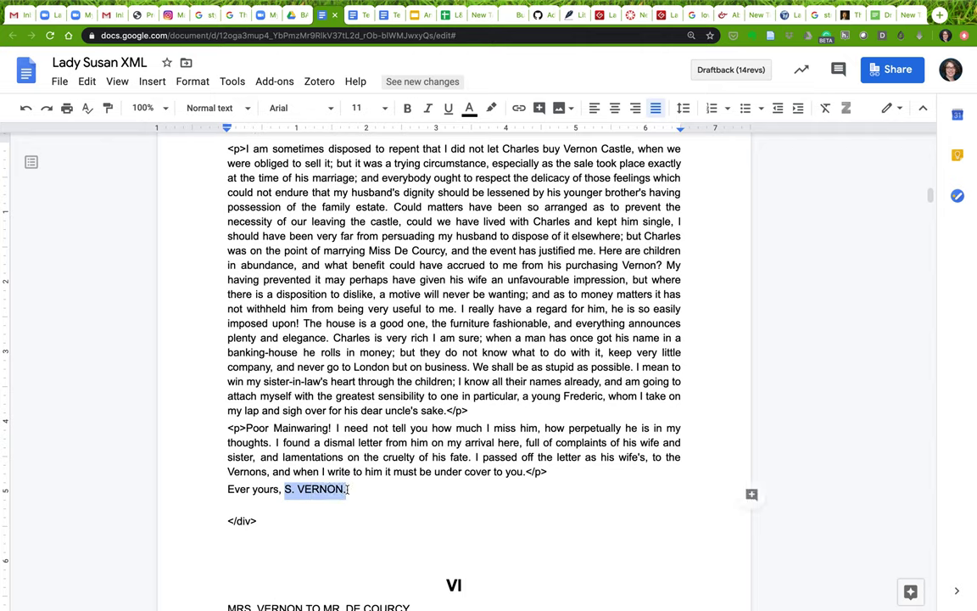
click(226, 490)
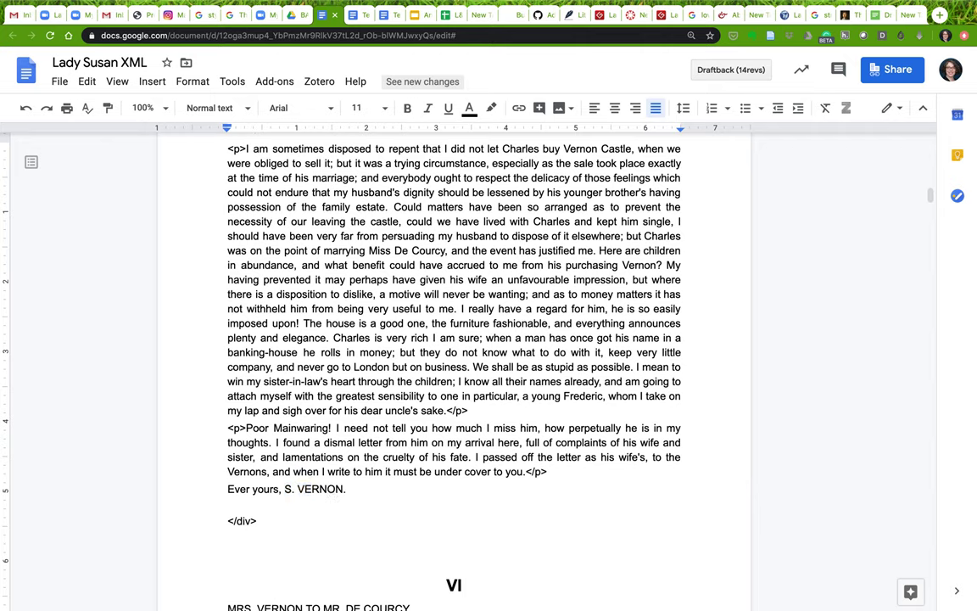
text(<c)
text(loser>)
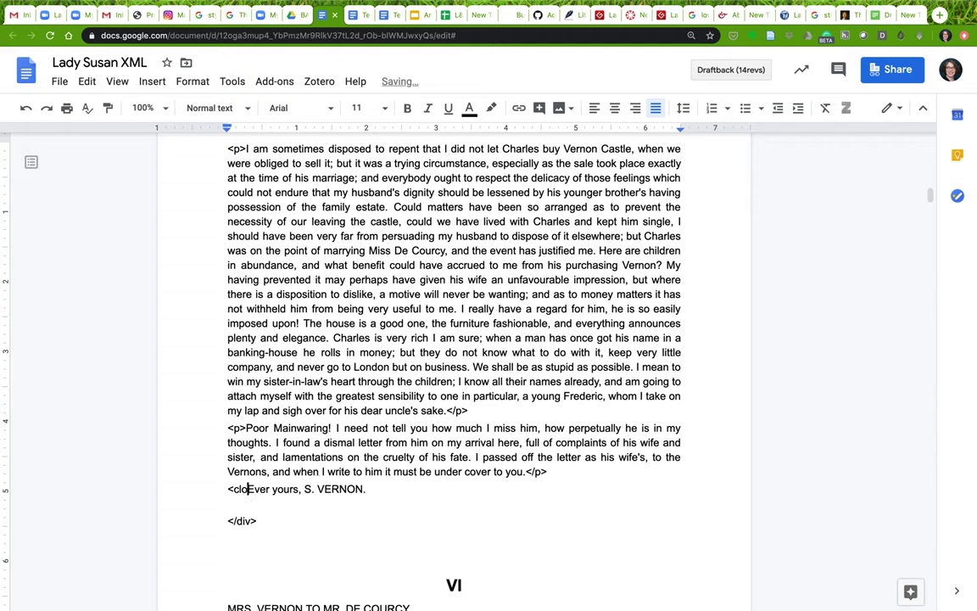
key(Return)
click(346, 506)
key(Return)
text(<)
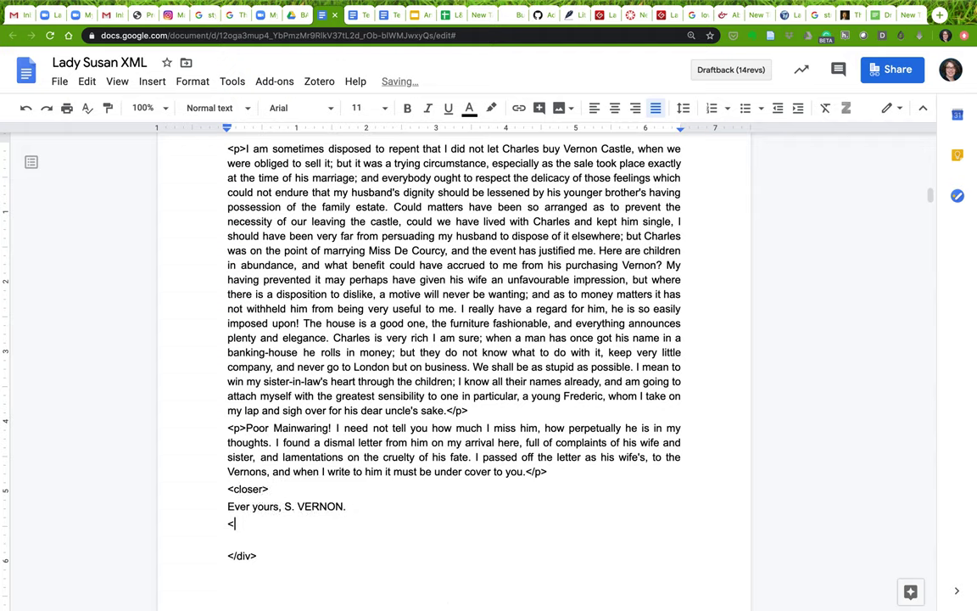
text(/closer>)
Step: Wrap "Ever yours," inside letter V's closer in <salute> and </salute> tags
click(227, 506)
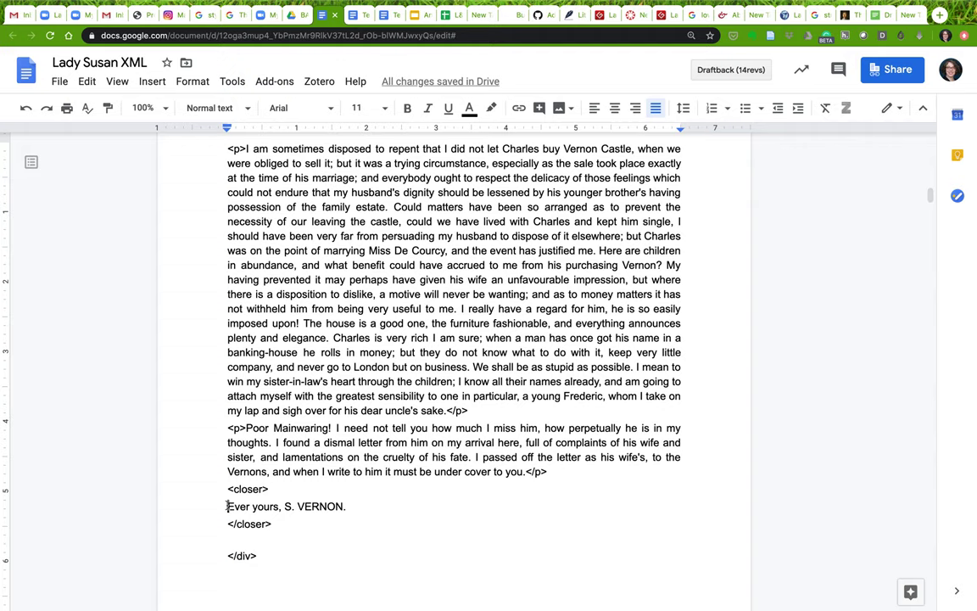
text(<salute>)
click(322, 506)
text(</sal)
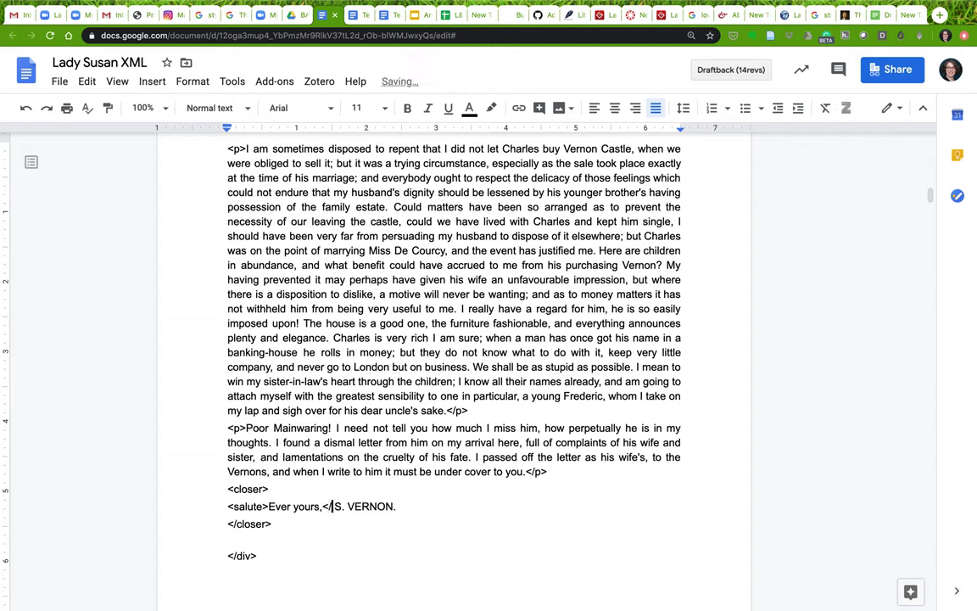
text(ute>)
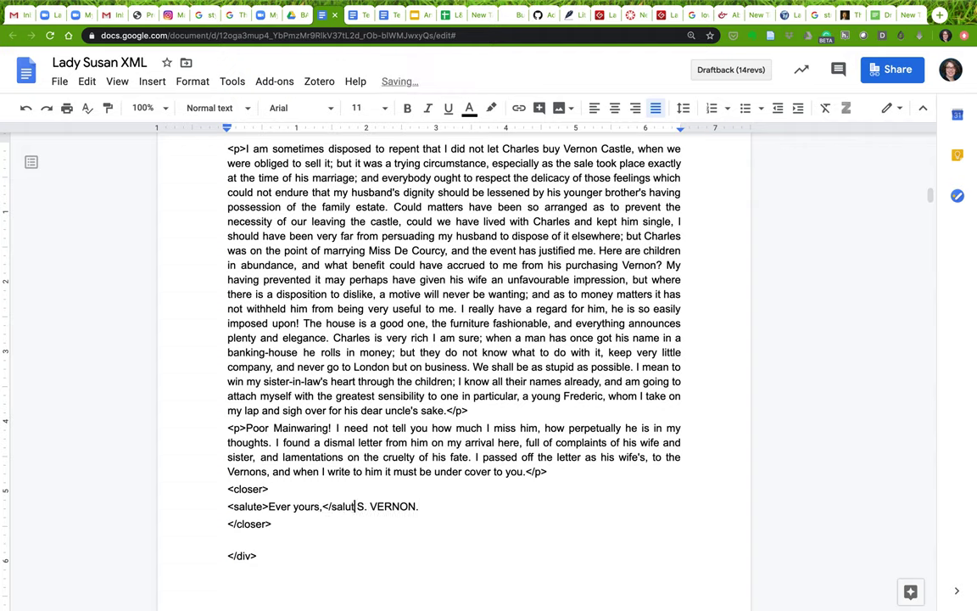
Step: Wrap the signature following the salutation in letter V's closer in <signed> and </signed> tags, closing after the full stop
click(369, 506)
text(<)
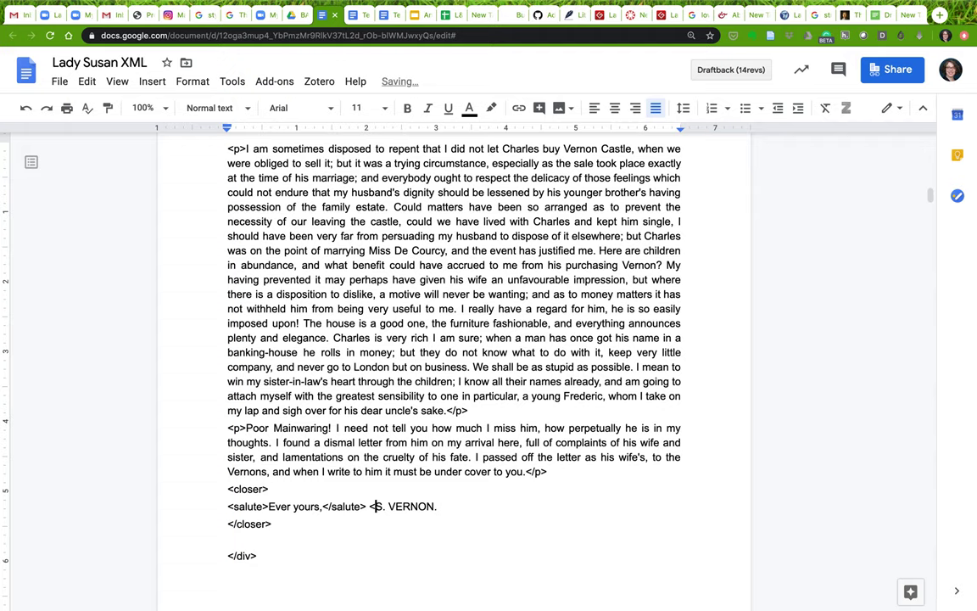
text(signed>)
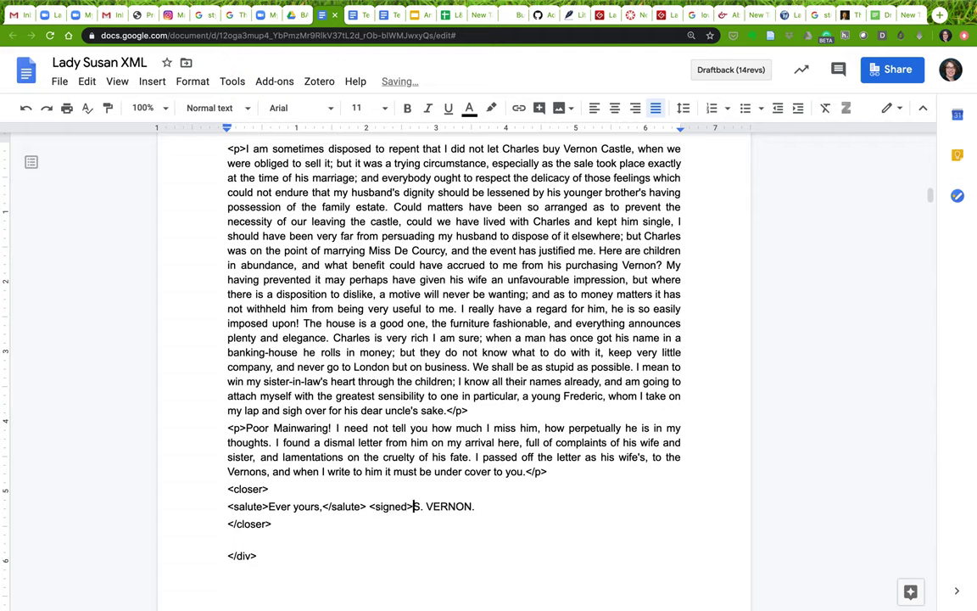
click(478, 506)
text(</signed>)
Step: Review letter V's markup from the head tag through the paragraph tags to the closer and closing </div>
scroll(289, 397, down, 3)
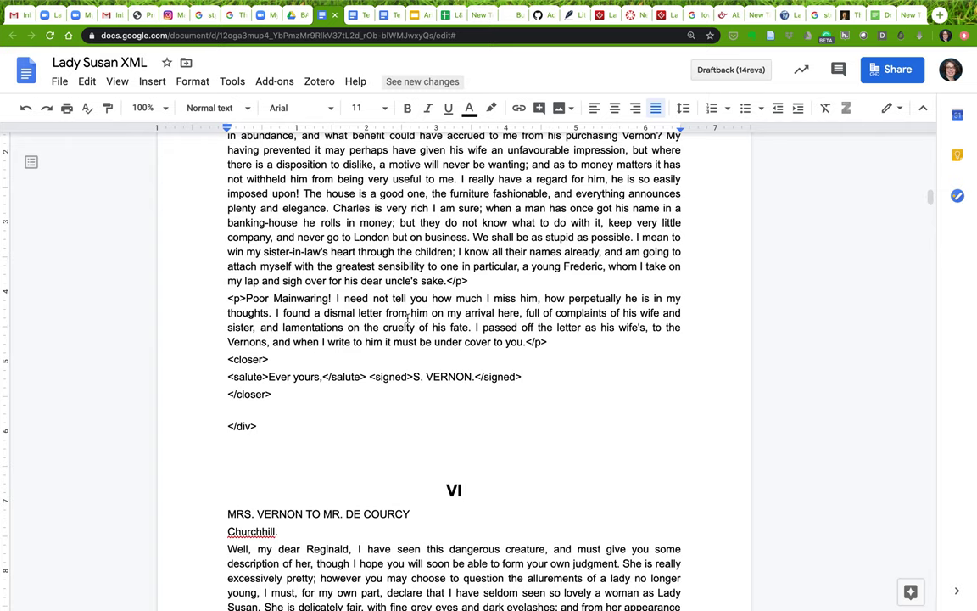
scroll(407, 319, up, 7)
scroll(407, 319, up, 6)
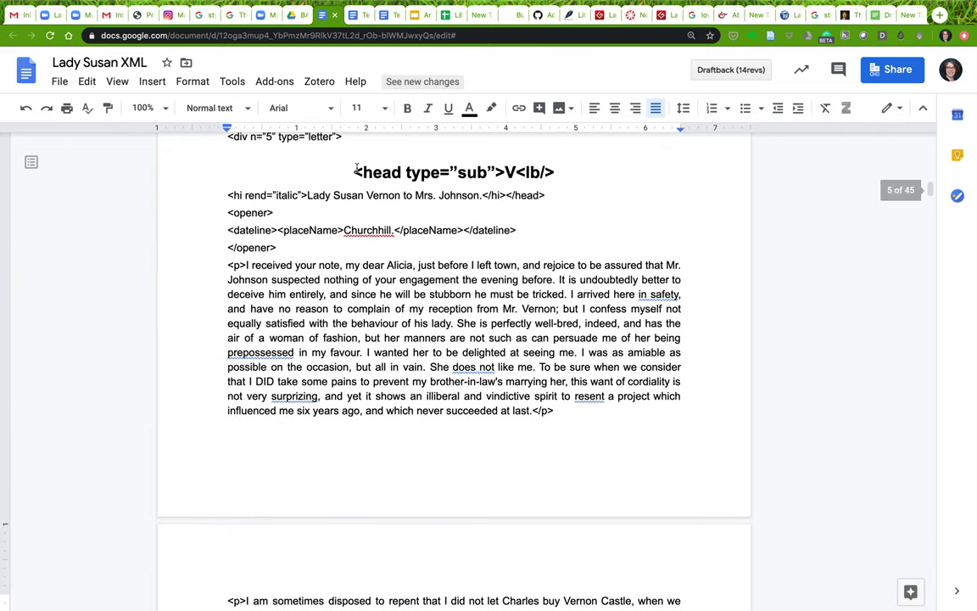
drag(356, 173, 626, 172)
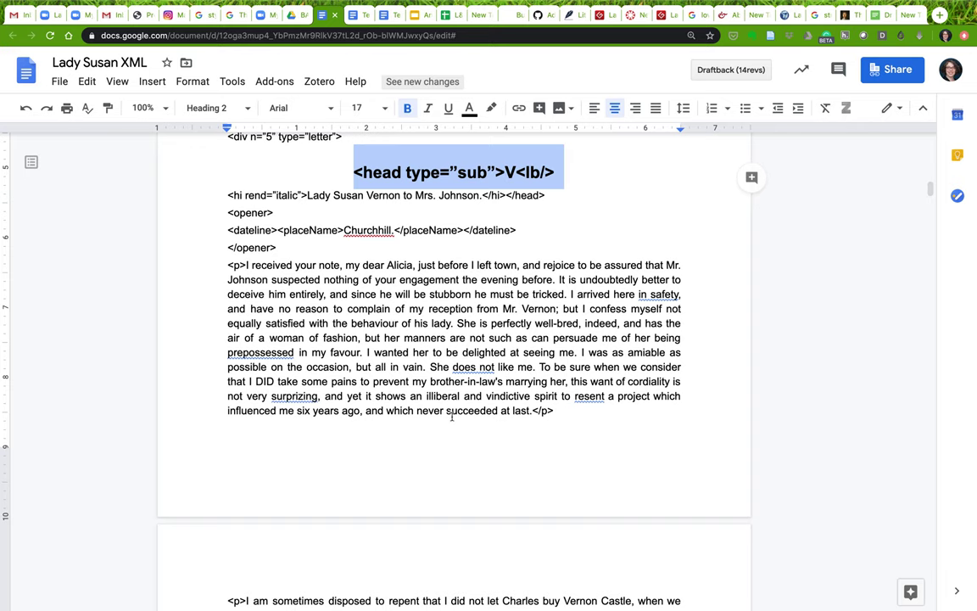
scroll(450, 372, down, 8)
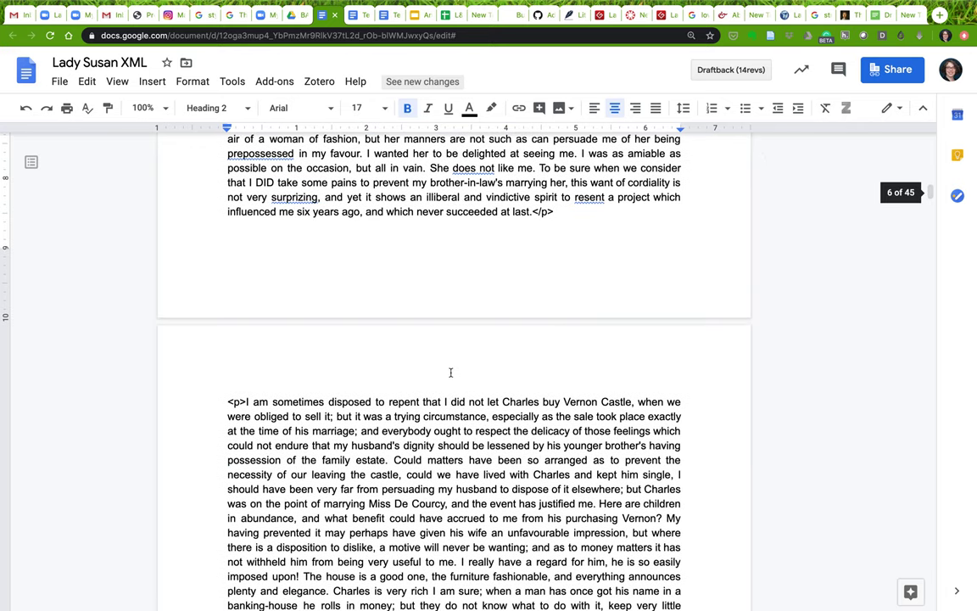
scroll(450, 372, down, 2)
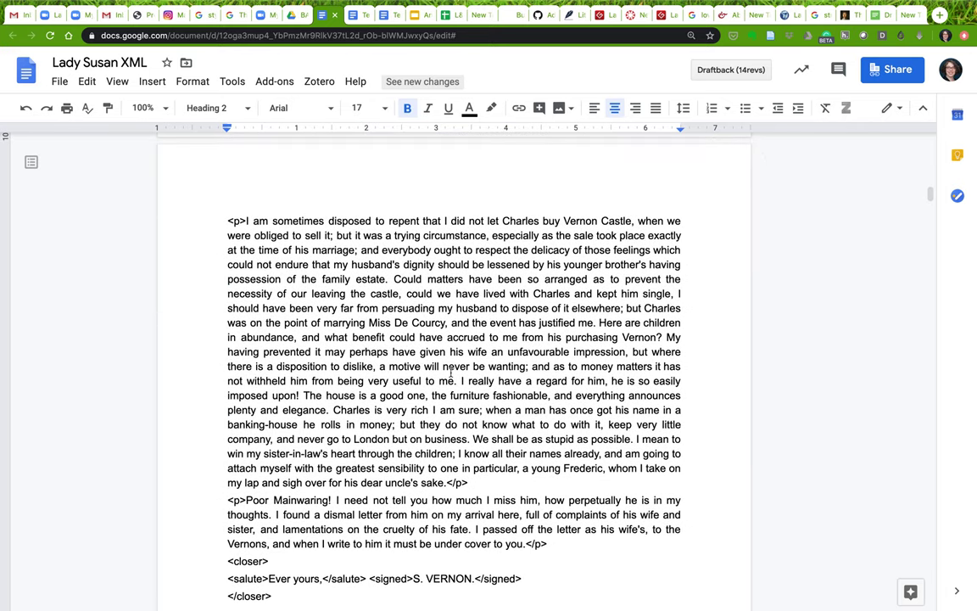
scroll(450, 374, down, 1)
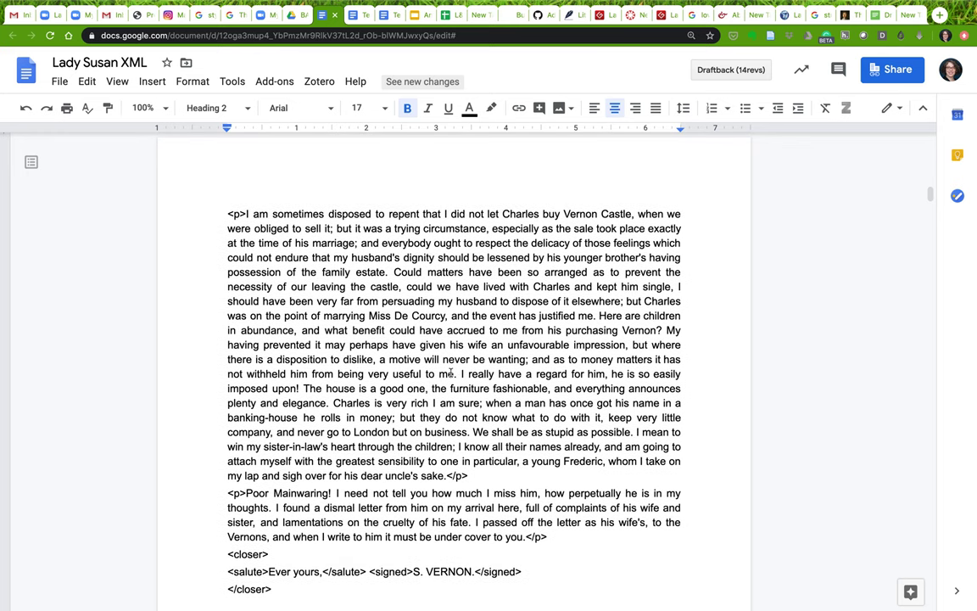
scroll(451, 373, down, 3)
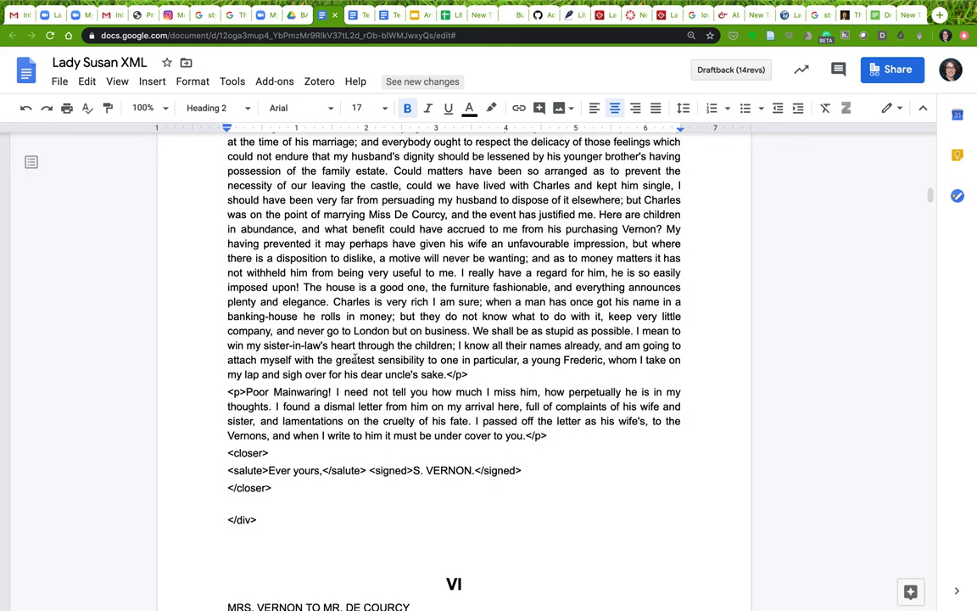
drag(246, 391, 227, 392)
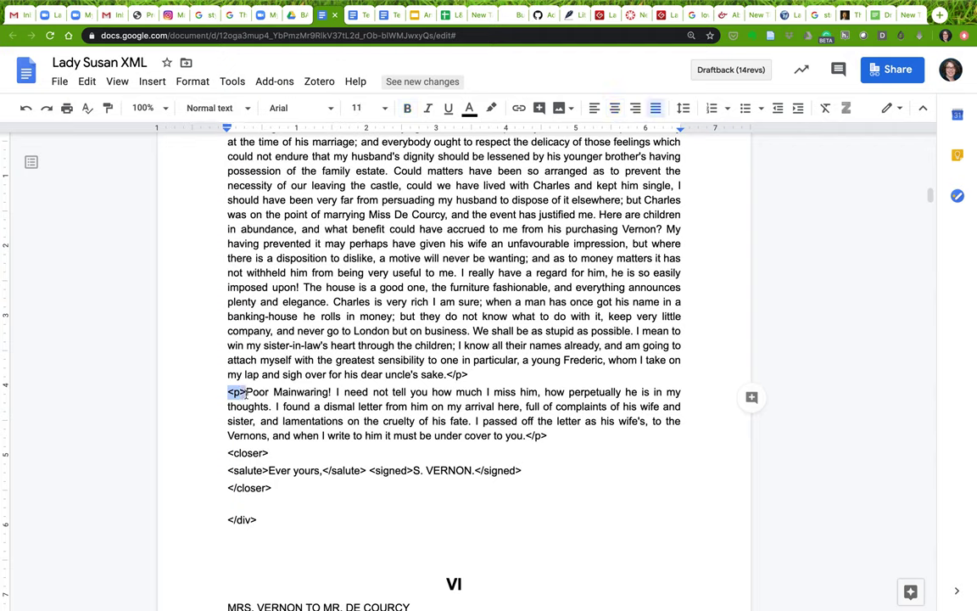
drag(526, 435, 547, 435)
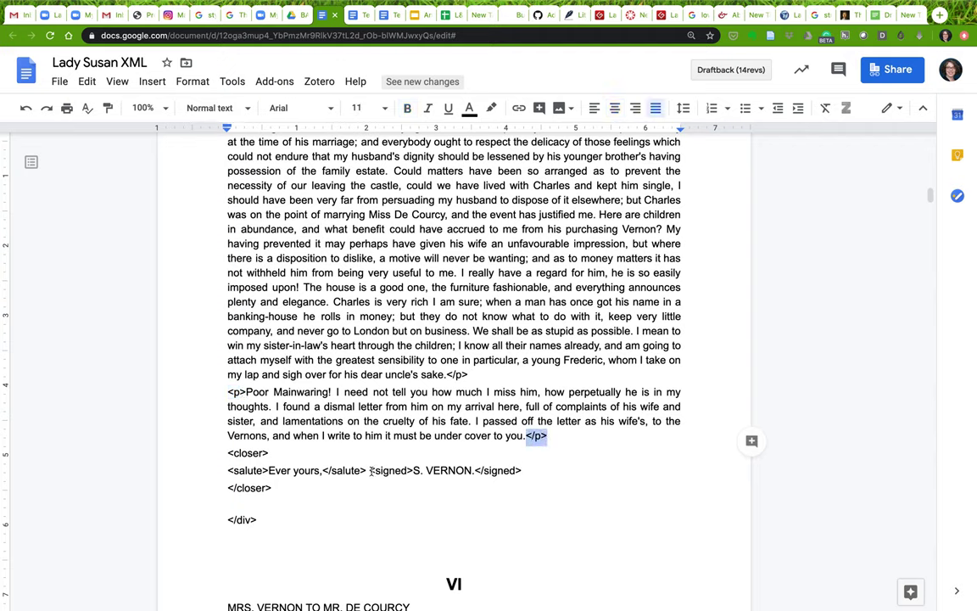
scroll(422, 371, down, 4)
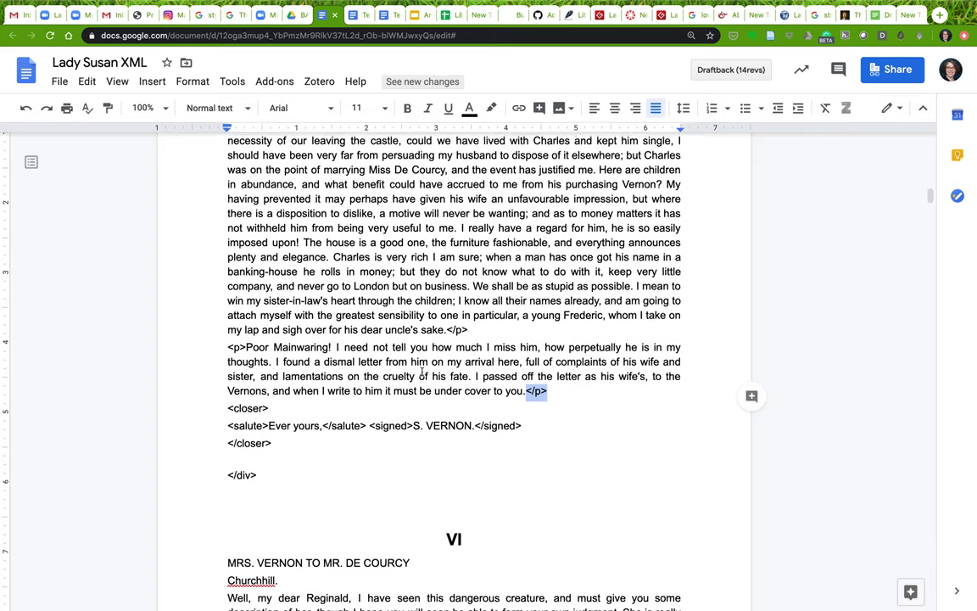
scroll(422, 371, down, 2)
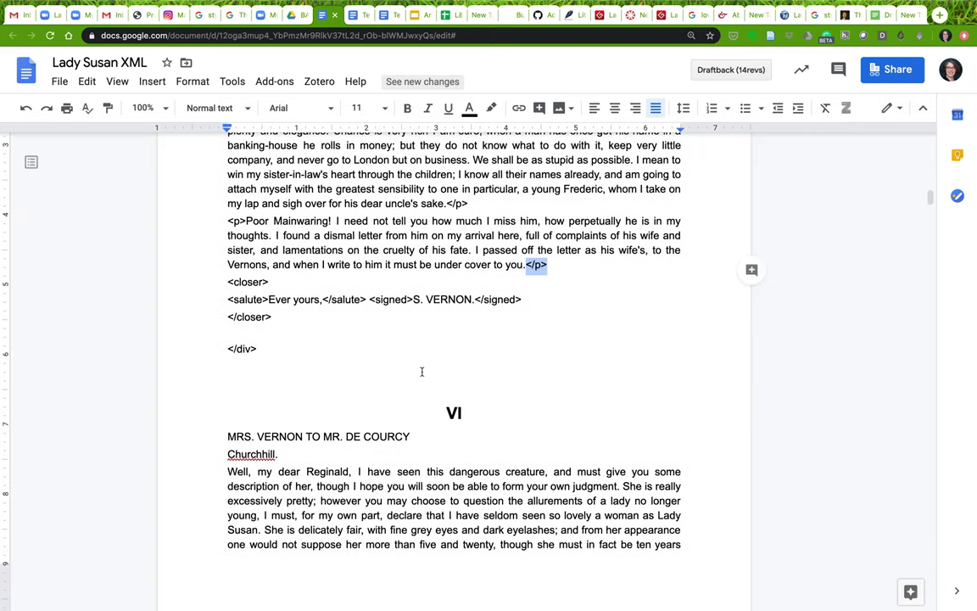
Step: Insert the opening tag <div n="7" type="letter"> directly before the VII heading of letter VII
scroll(421, 372, down, 12)
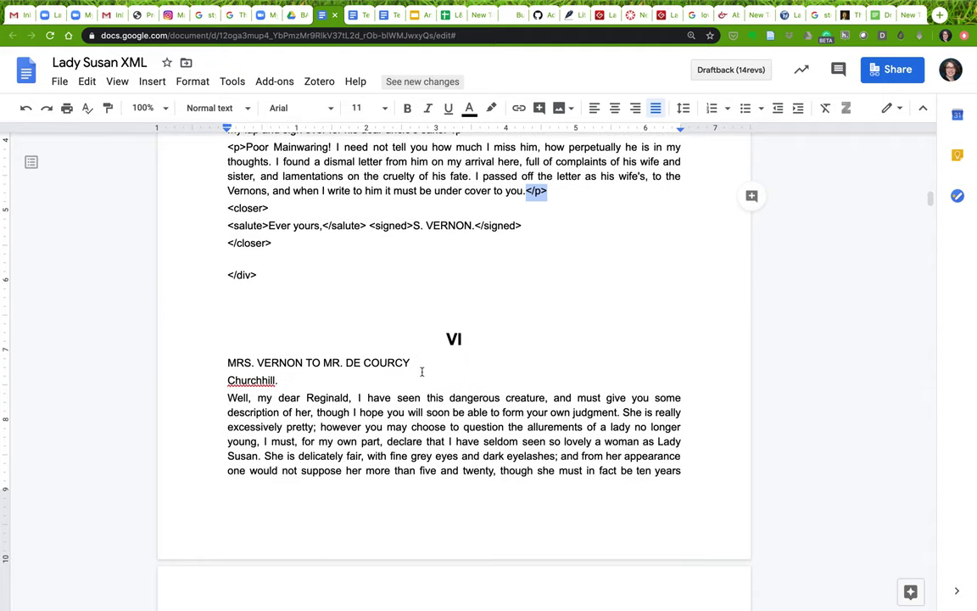
scroll(421, 371, down, 10)
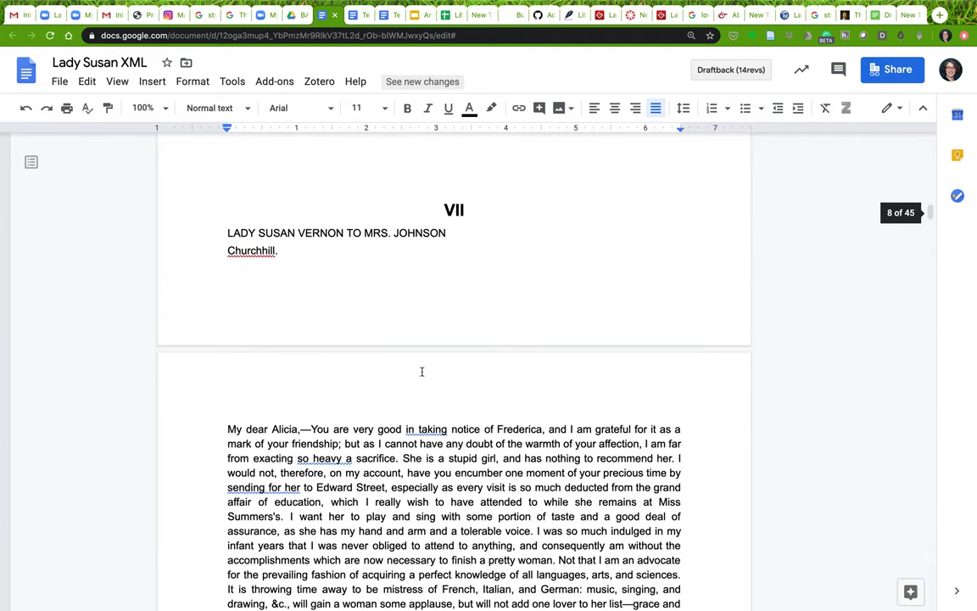
scroll(422, 371, down, 1)
scroll(422, 372, up, 1)
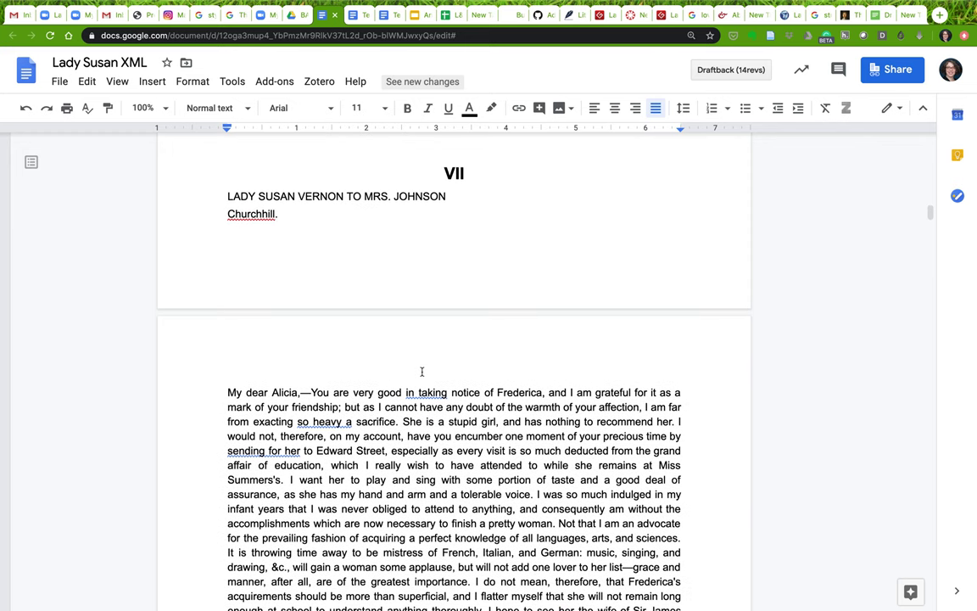
click(220, 154)
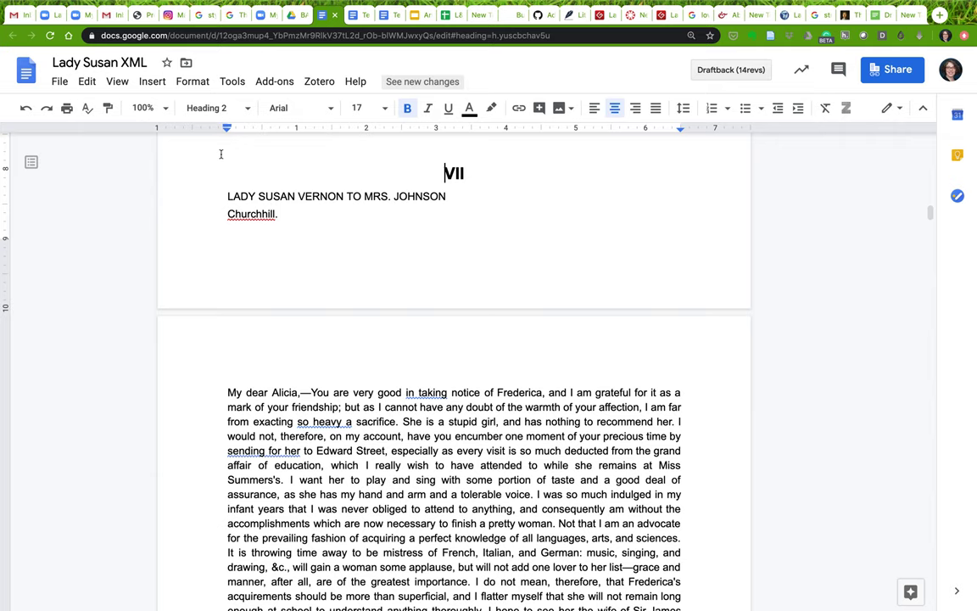
double_click(280, 313)
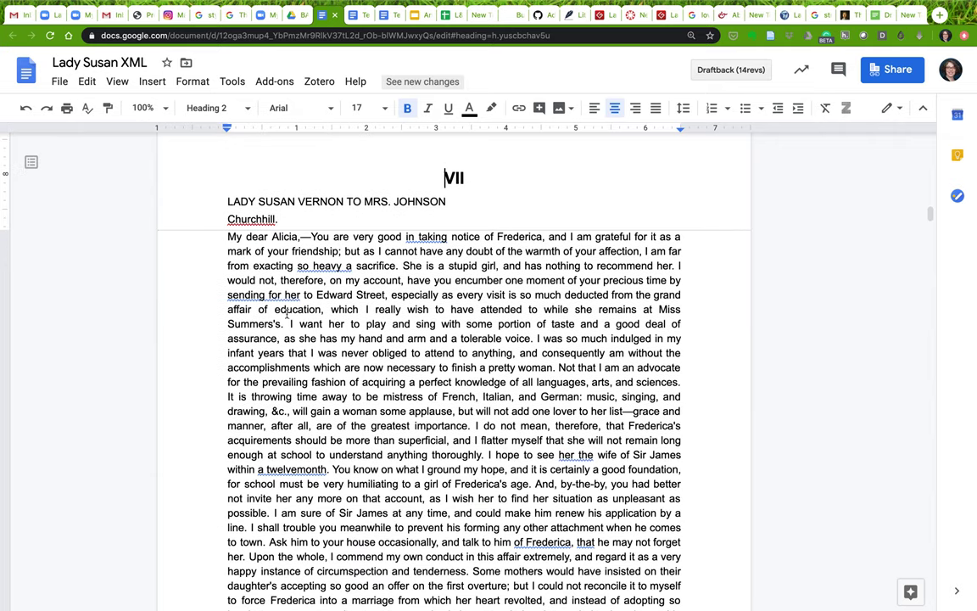
text(<div ty)
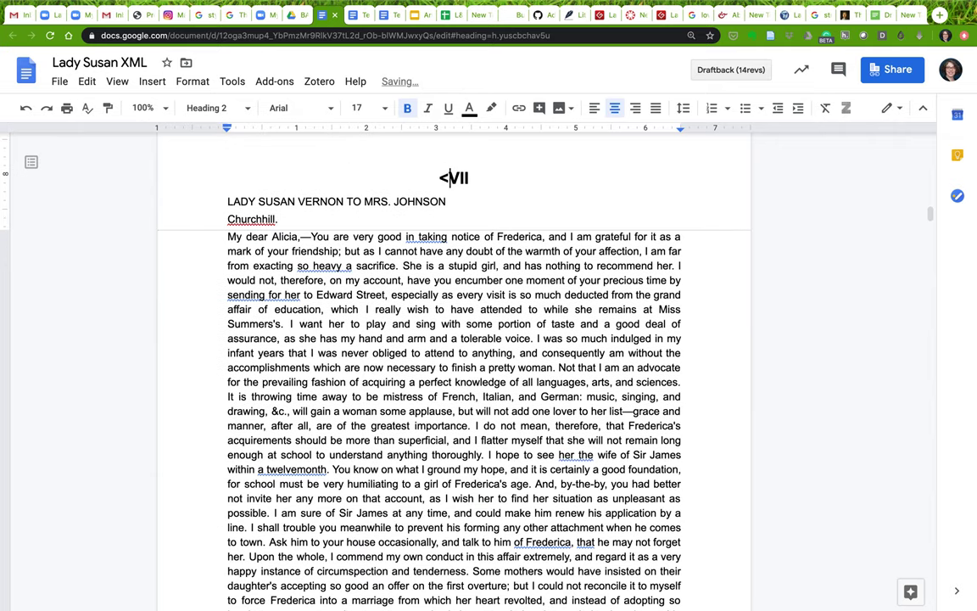
key(BackSpace)
key(BackSpace)
text(n=")
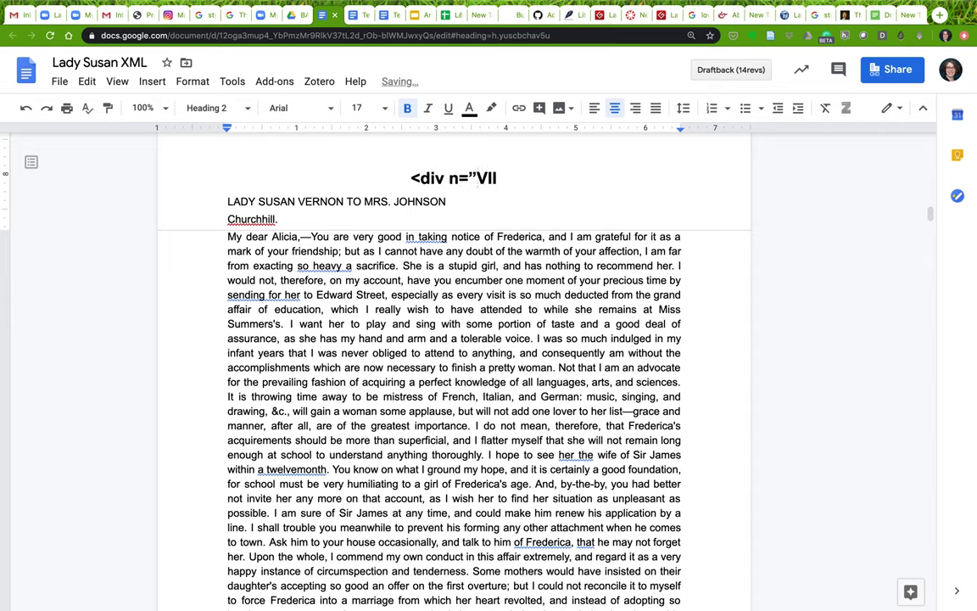
text(7" type="lett)
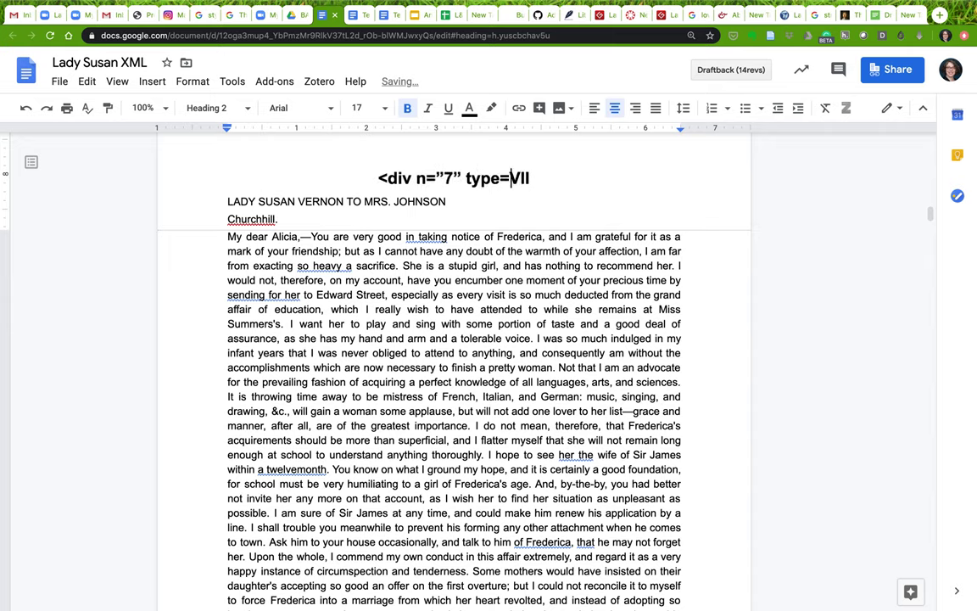
text(er"><)
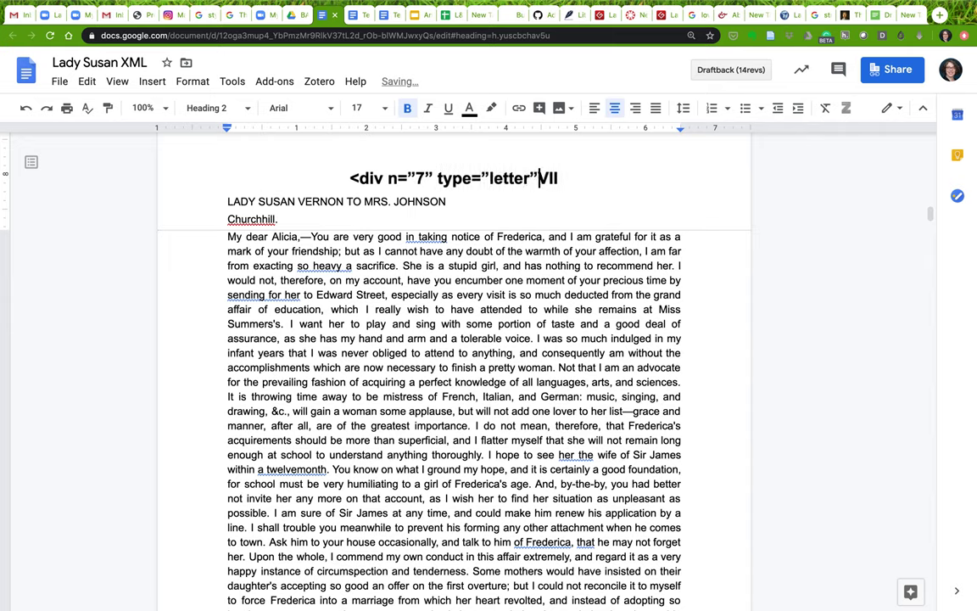
Step: Add <head type="sub"> directly before the numeral VII and <lb/> directly after it
text(h)
text(ead type=")
text(sub")
text(>)
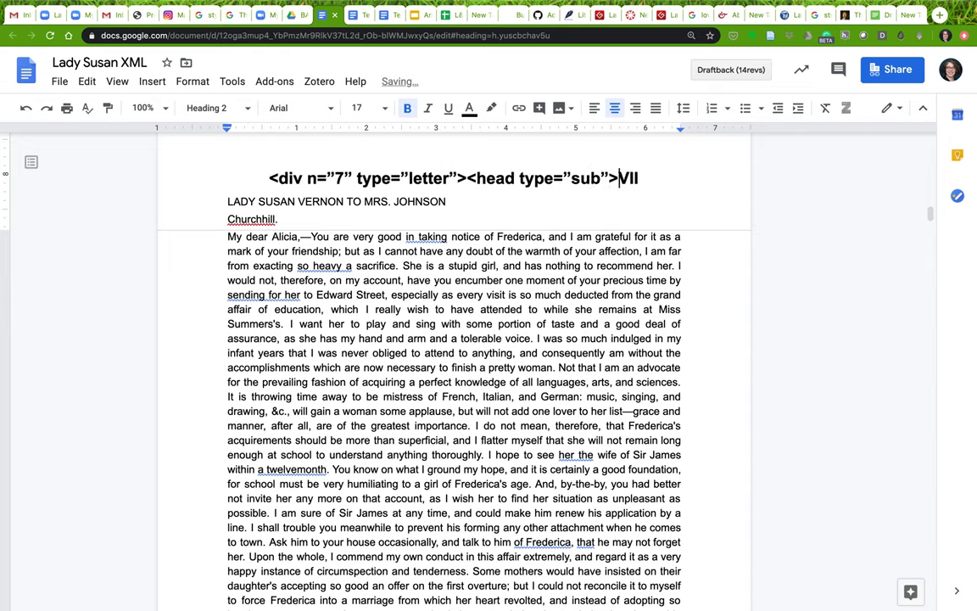
drag(642, 179, 665, 179)
text(<lb/>)
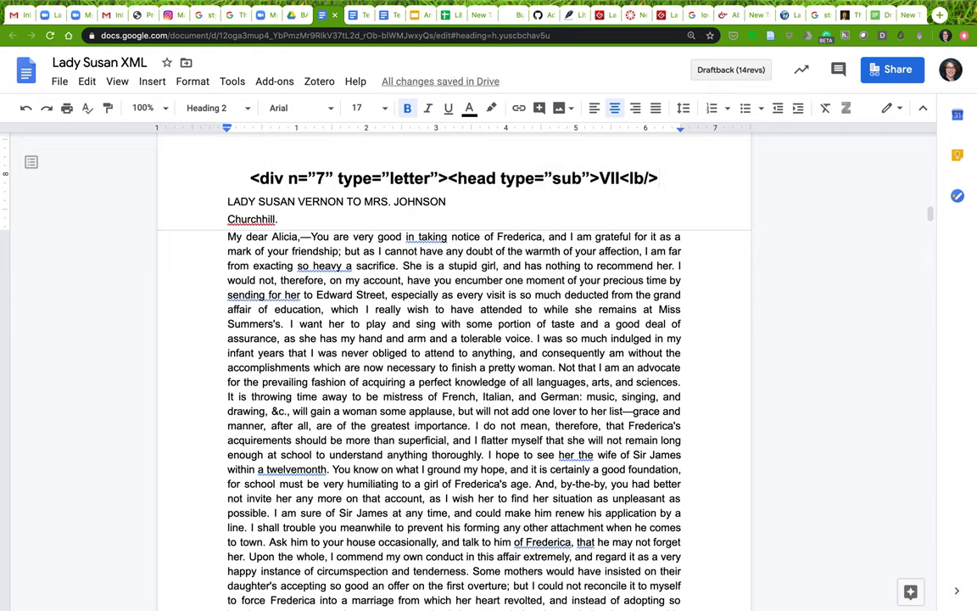
Step: Close letter VII's head with </head> directly after the sender-and-recipient line
click(459, 201)
text(</head.)
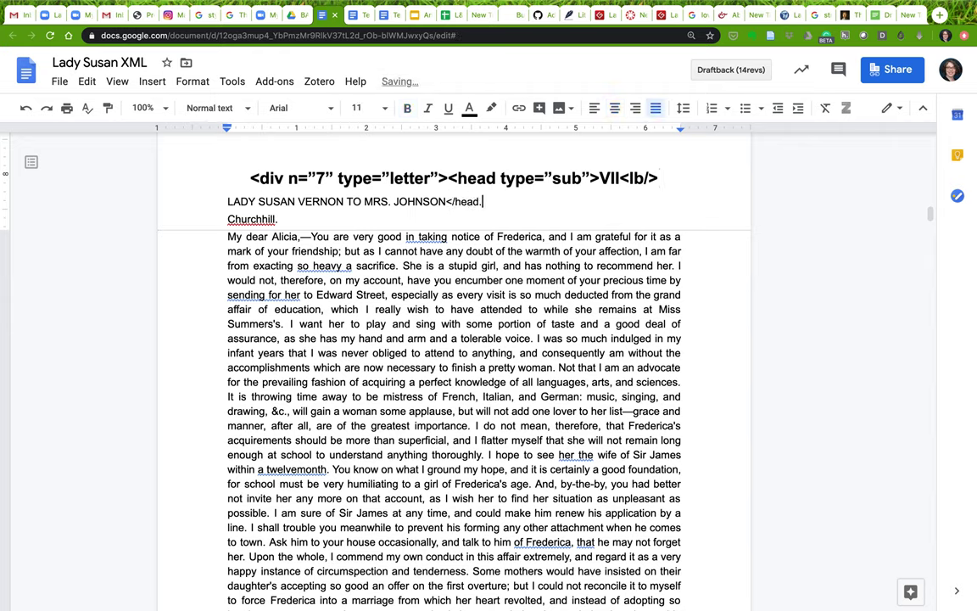
key(BackSpace)
text(>)
Step: Insert the opening tag <opener> on its own line above "Churchhill." in letter VII
click(227, 219)
text(<o)
text(pener>)
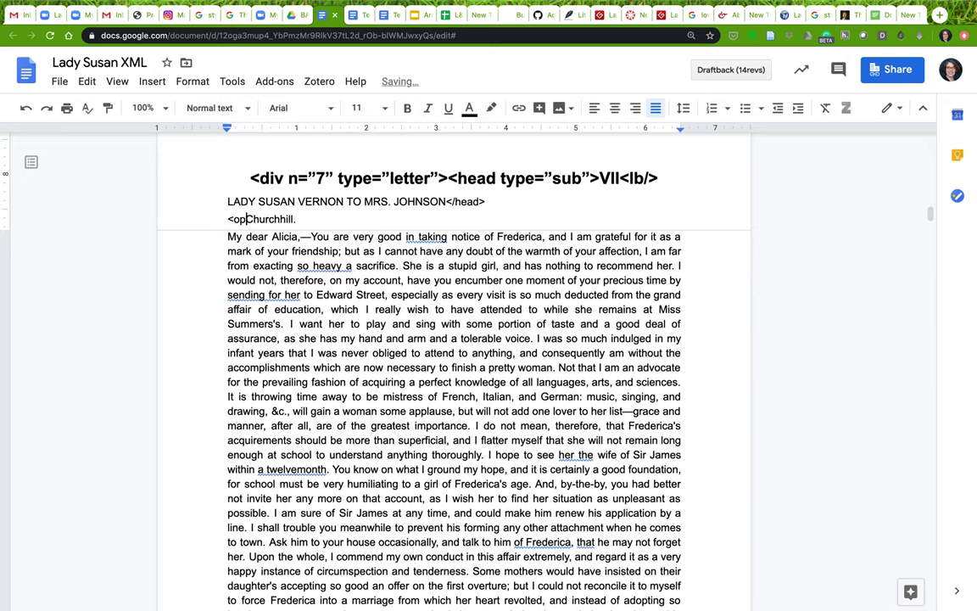
key(Return)
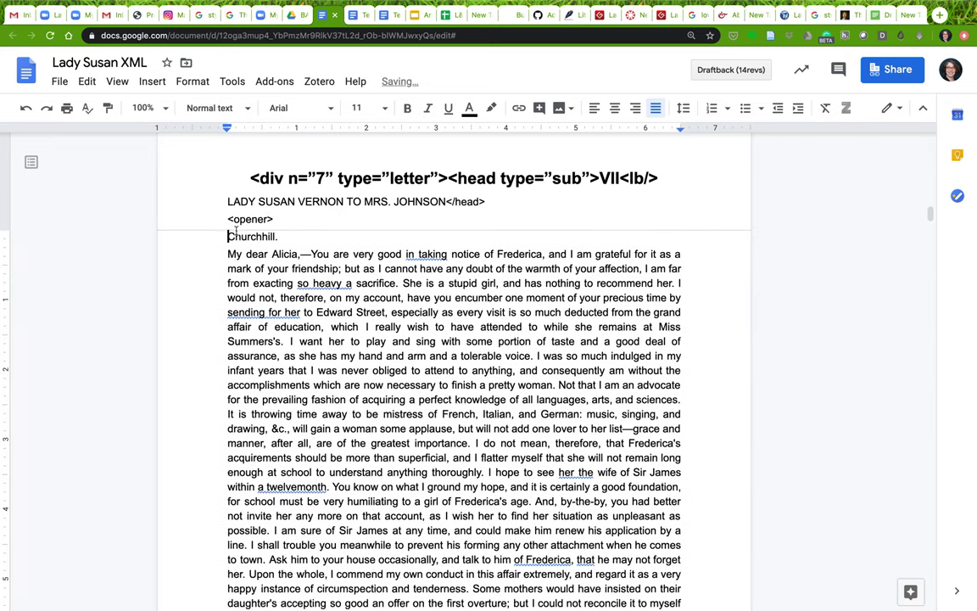
Step: Break letter VII's text after the salutation's dash and insert </opener><p> directly before "You are very good"
drag(227, 253, 315, 254)
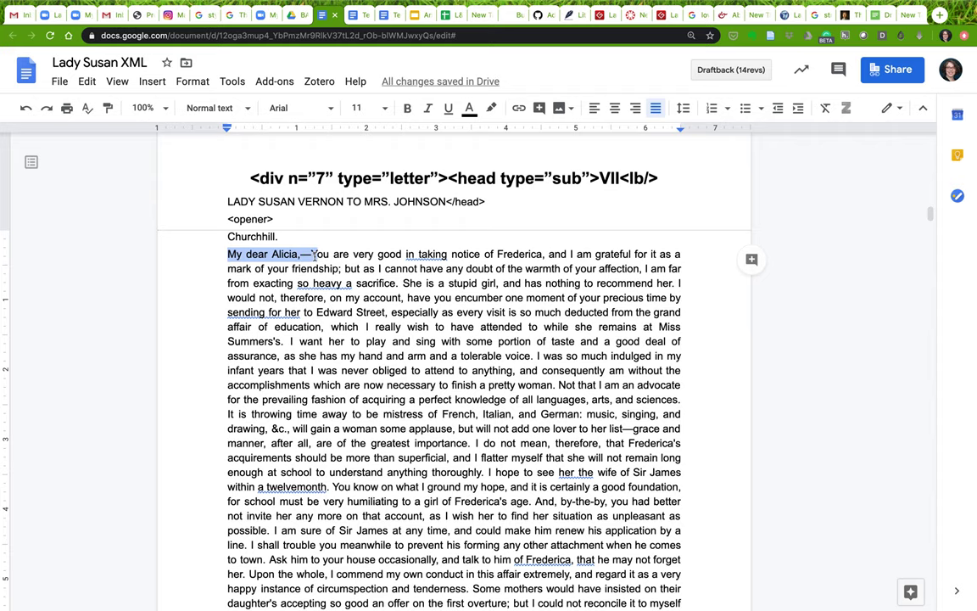
click(312, 253)
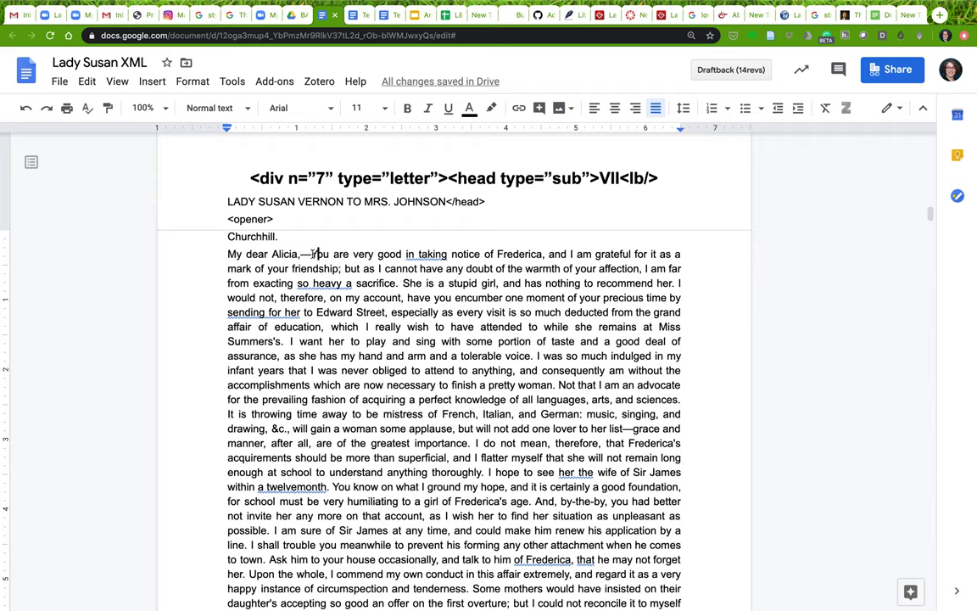
key(Return)
text(</opener)
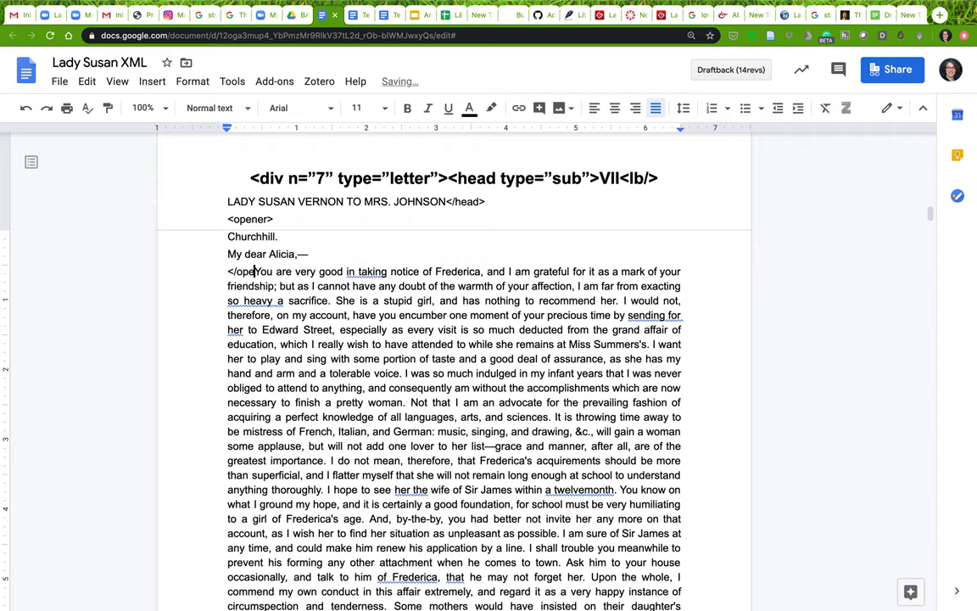
text(>)
key(Return)
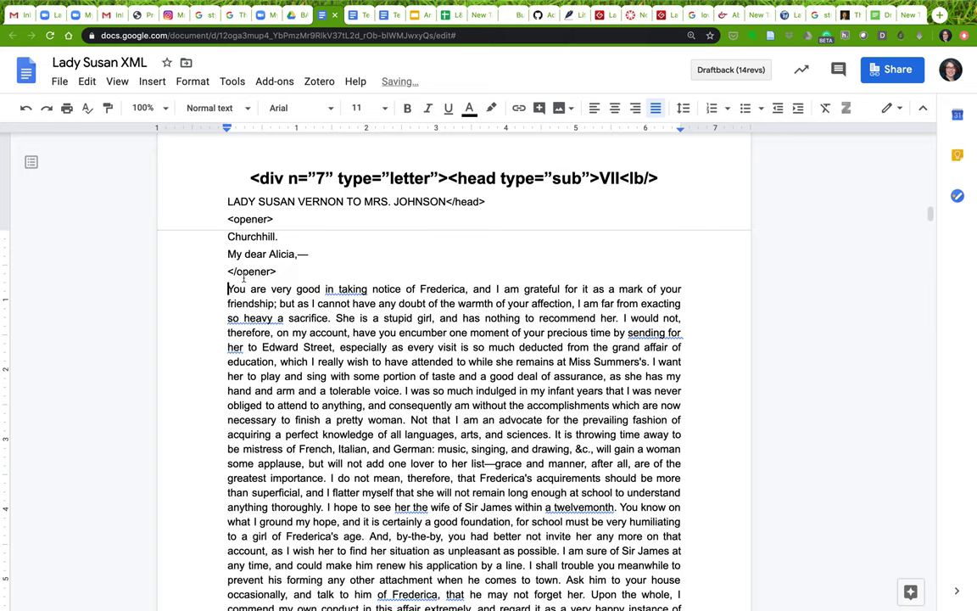
key(BackSpace)
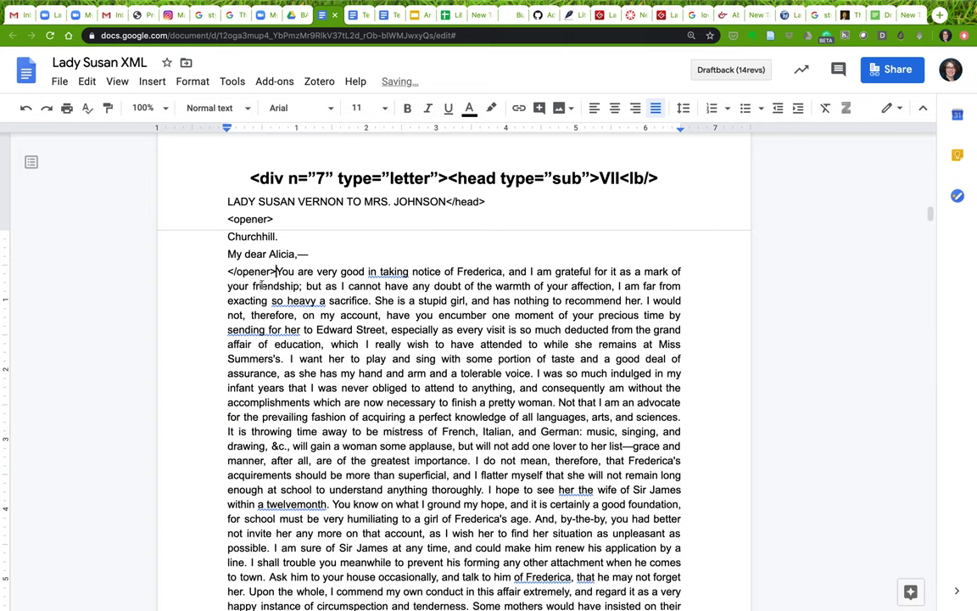
text(<)
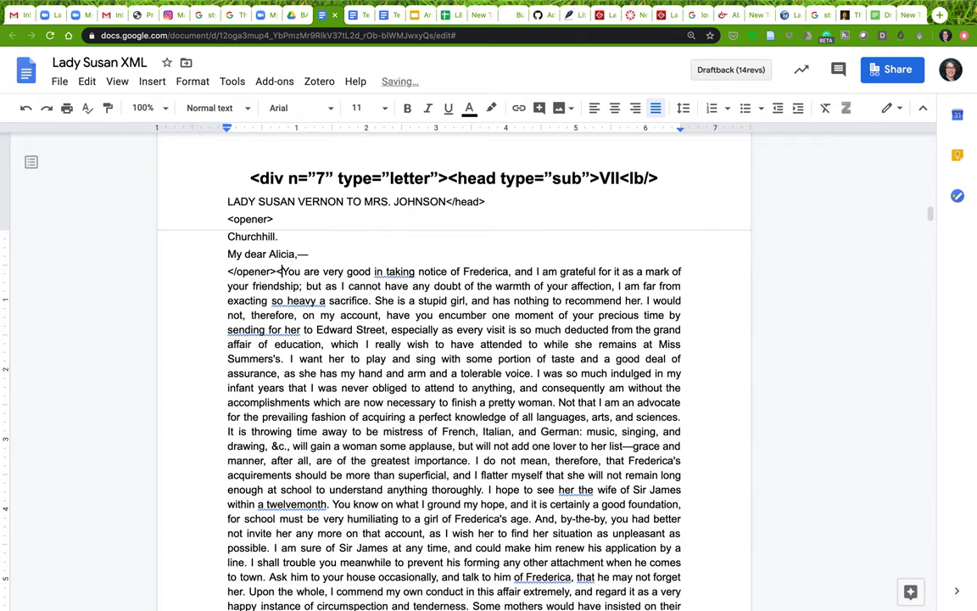
text(p>)
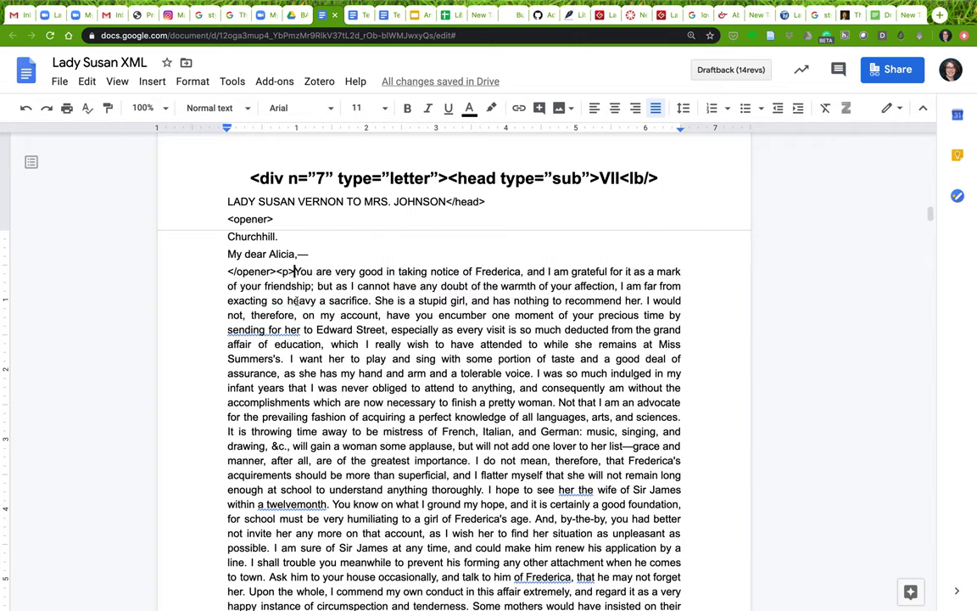
Step: Insert <dateline> on its own line above "Churchhill." and <placeName> directly before that place name
click(229, 237)
text(<dateline>)
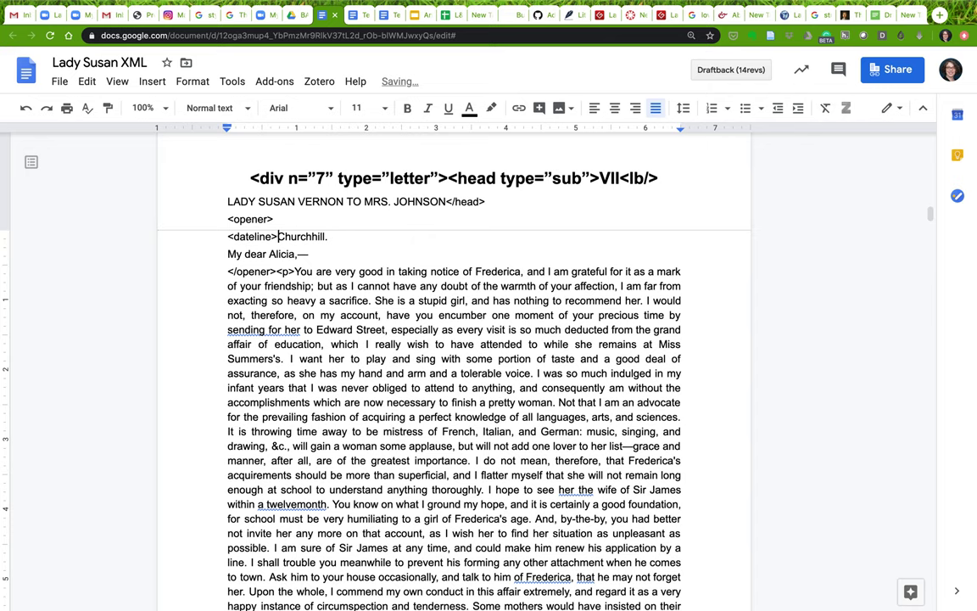
key(Return)
text(<)
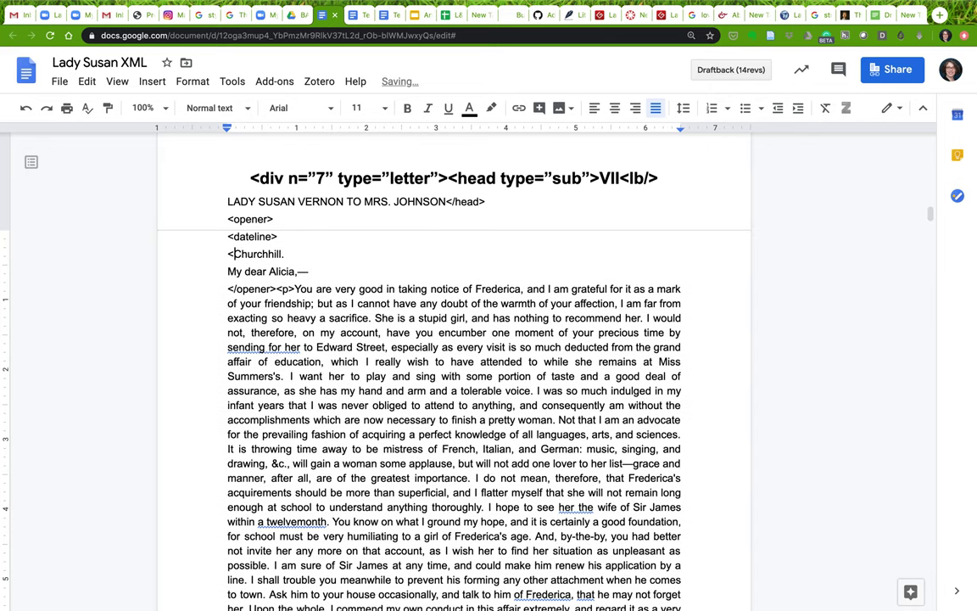
text(placeName)
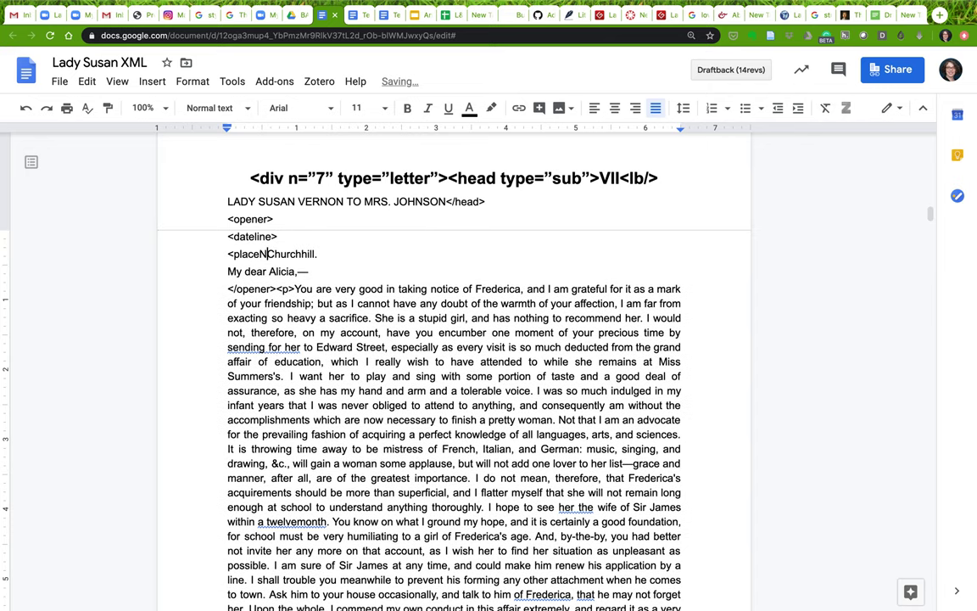
text(>)
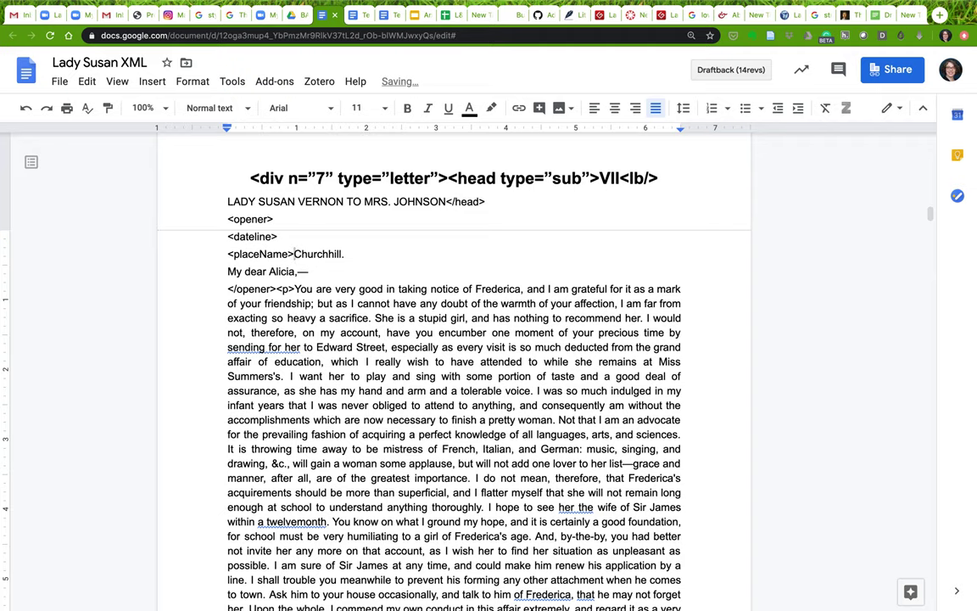
drag(259, 253, 268, 254)
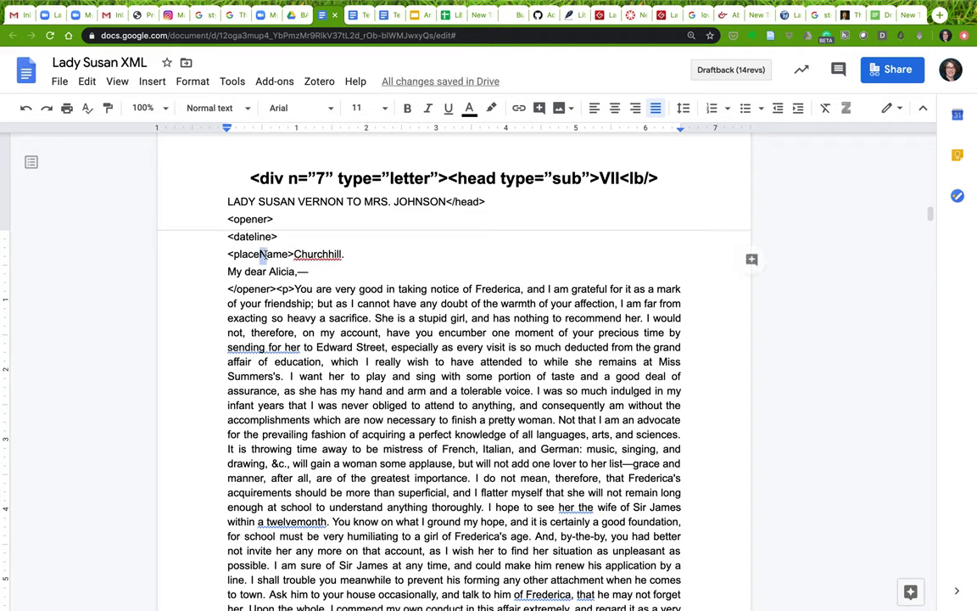
text(n)
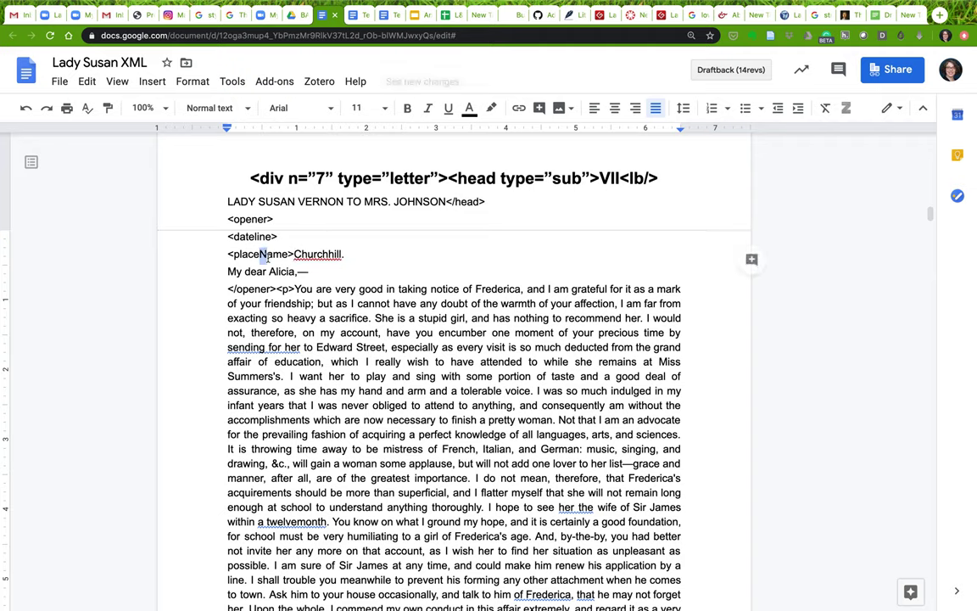
key(super+z)
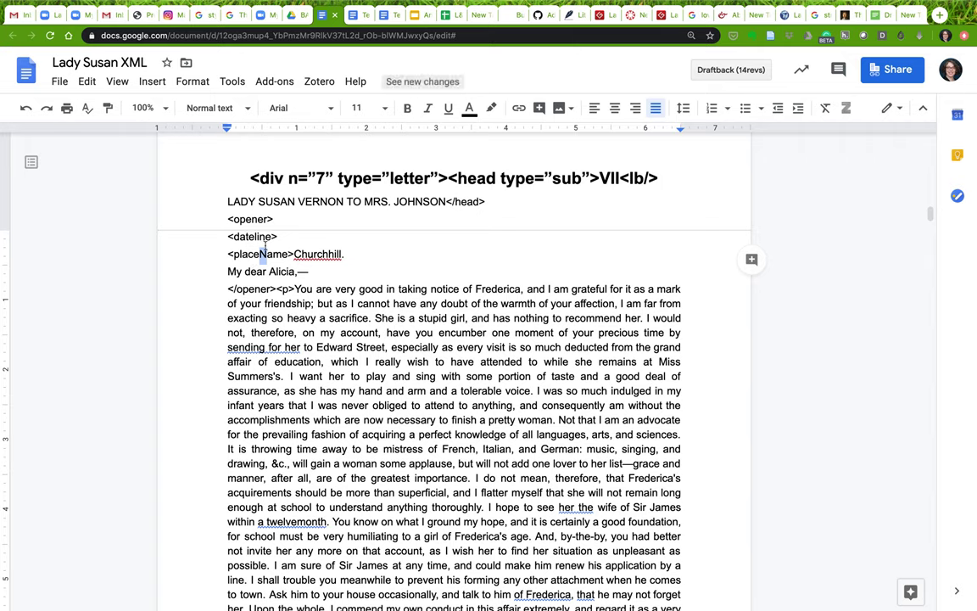
Step: Add the closing tag </placeName> directly after the full stop of "Churchhill." in letter VII's opener
click(358, 253)
text(</placen)
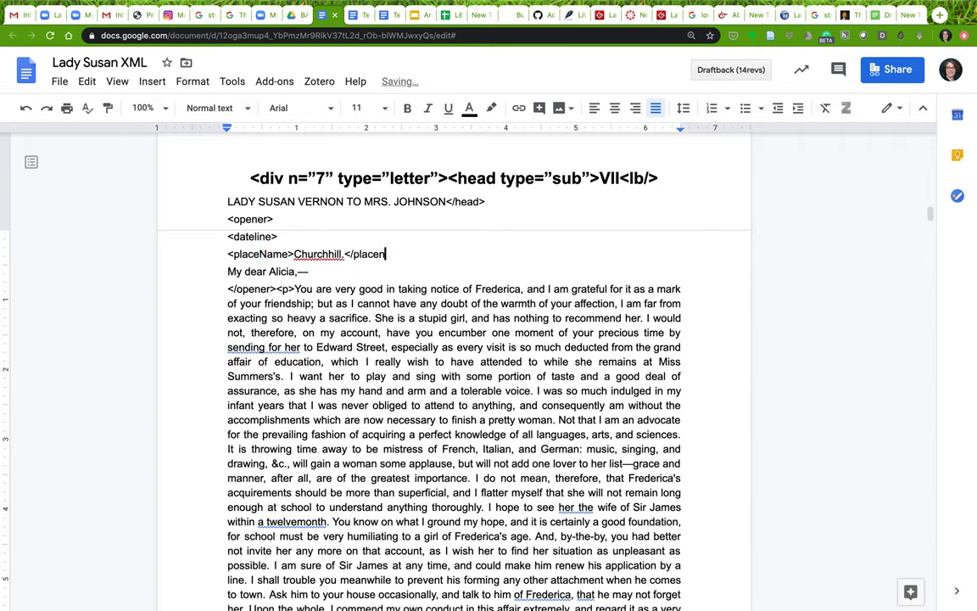
key(BackSpace)
text(Name>)
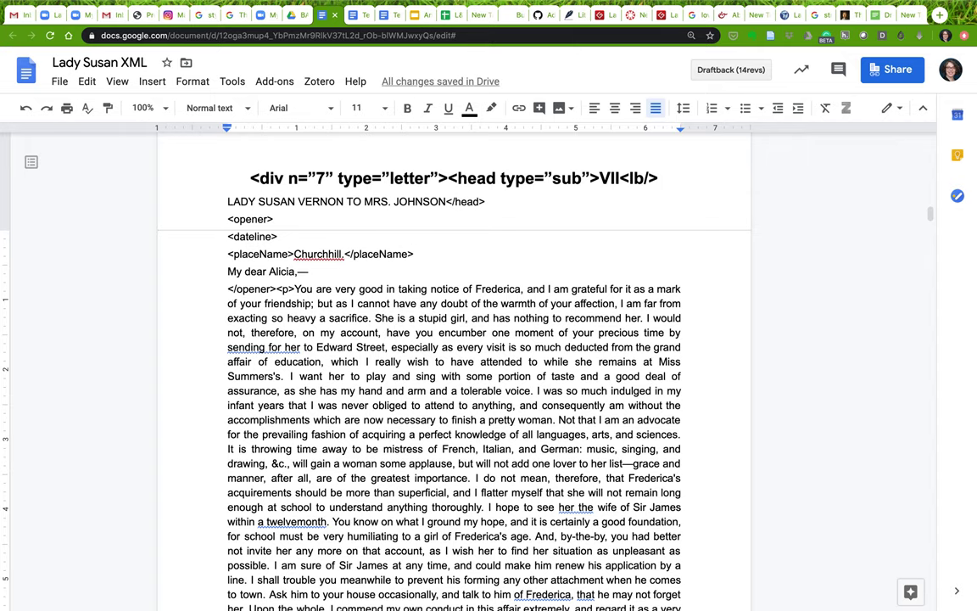
Step: Add </dateline> on a new line below the place name, and enclose the salutation in <salute> on its own line and </salute> after the dash
key(Return)
text(</d)
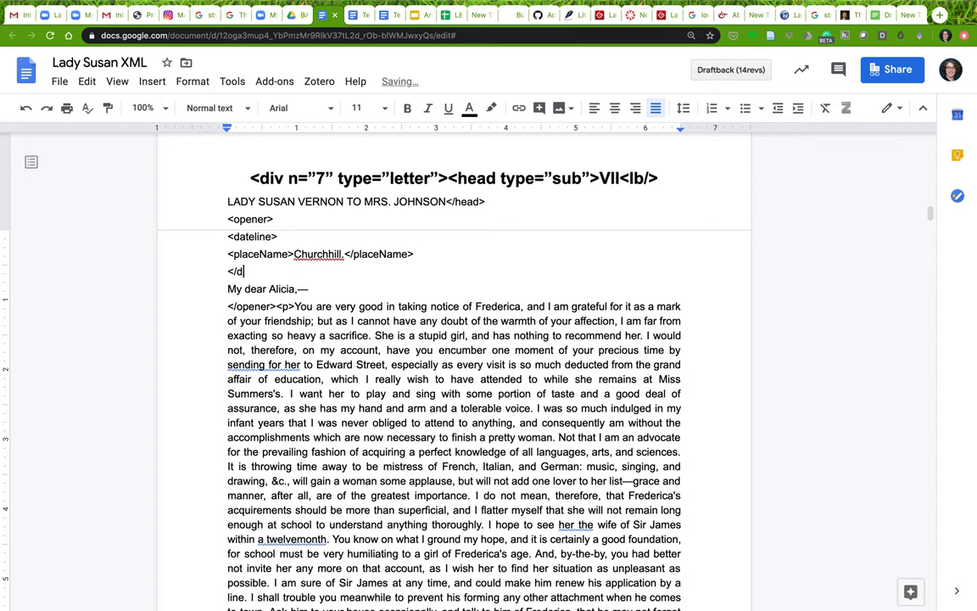
text(ateline>)
key(Return)
text(<salute> My dear Alicia,—</salute>)
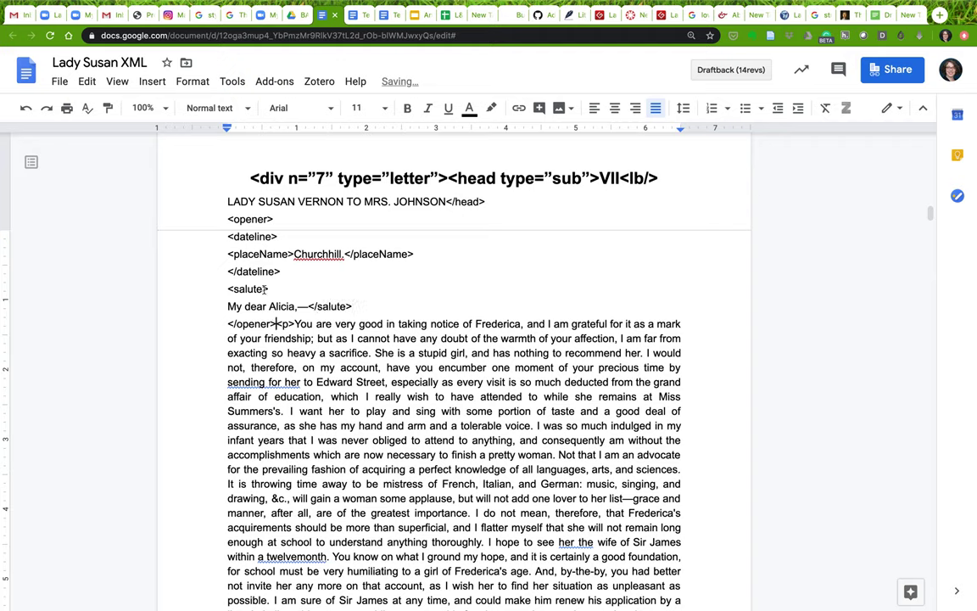
Step: Review letter VII's opener markup, checking the dateline, place name and salutation tags nested inside it
drag(280, 333, 219, 230)
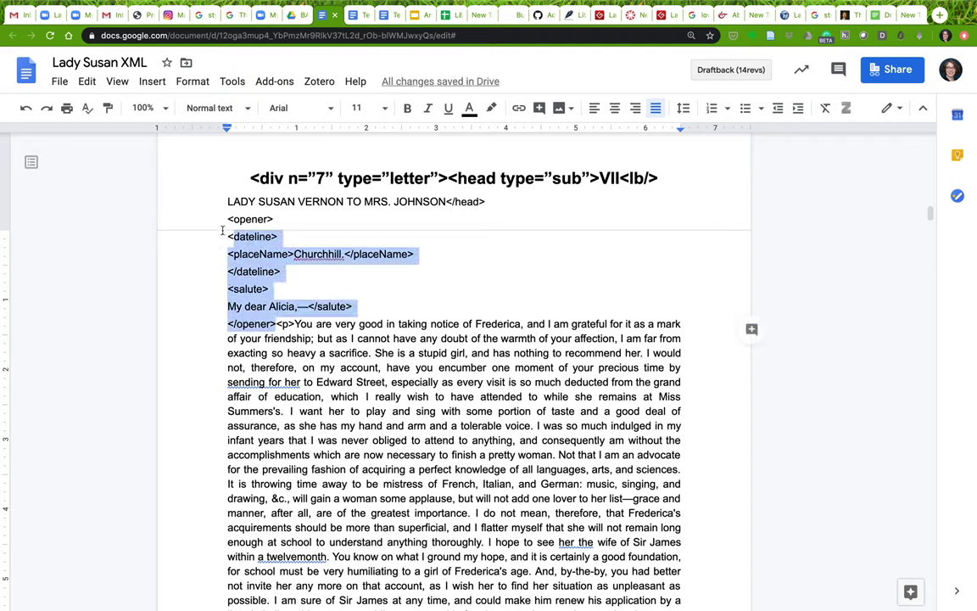
click(347, 291)
drag(226, 306, 307, 308)
click(251, 288)
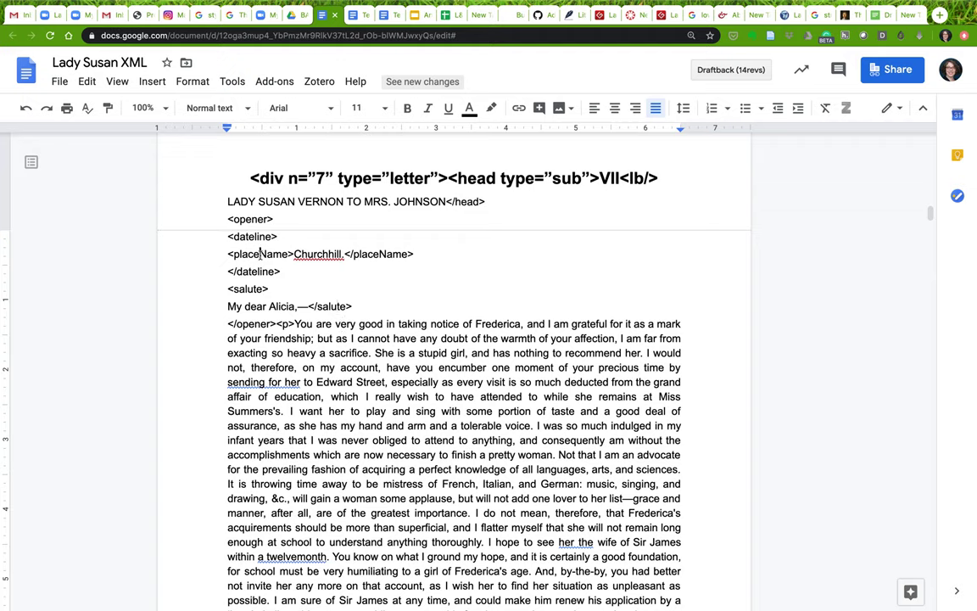
click(247, 219)
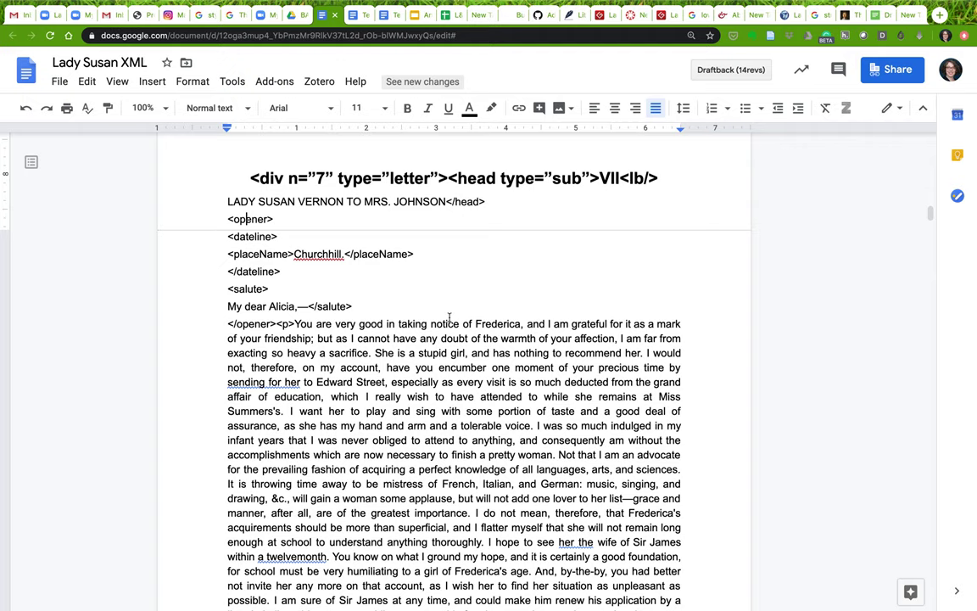
Step: Close letter VII's body paragraph with </p> directly after "all whom I love."
scroll(450, 318, down, 10)
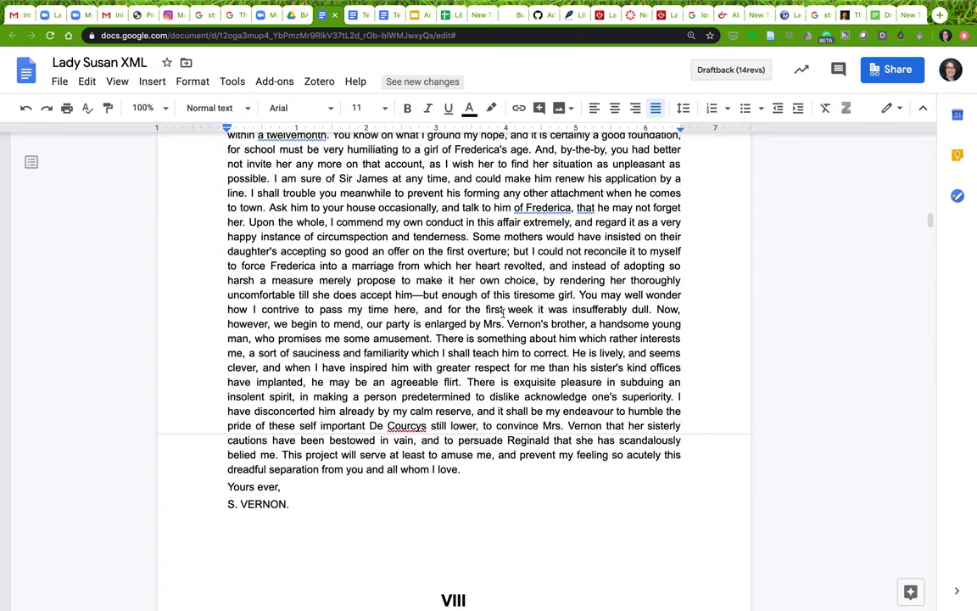
click(463, 469)
text(</p>)
Step: Insert <closer><salute> directly before "Yours ever," at the end of letter VII and </salute> directly after it
click(228, 486)
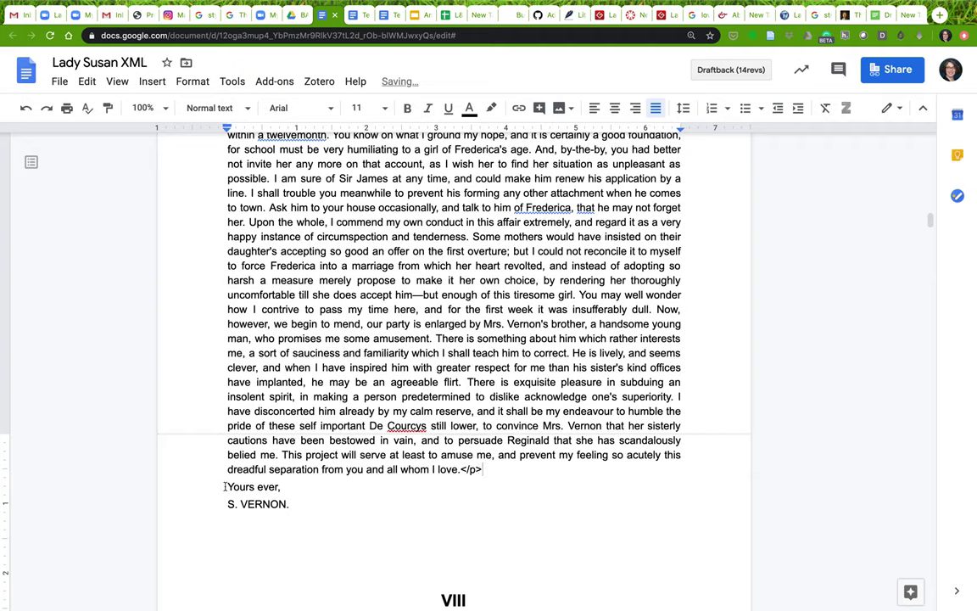
text(<close)
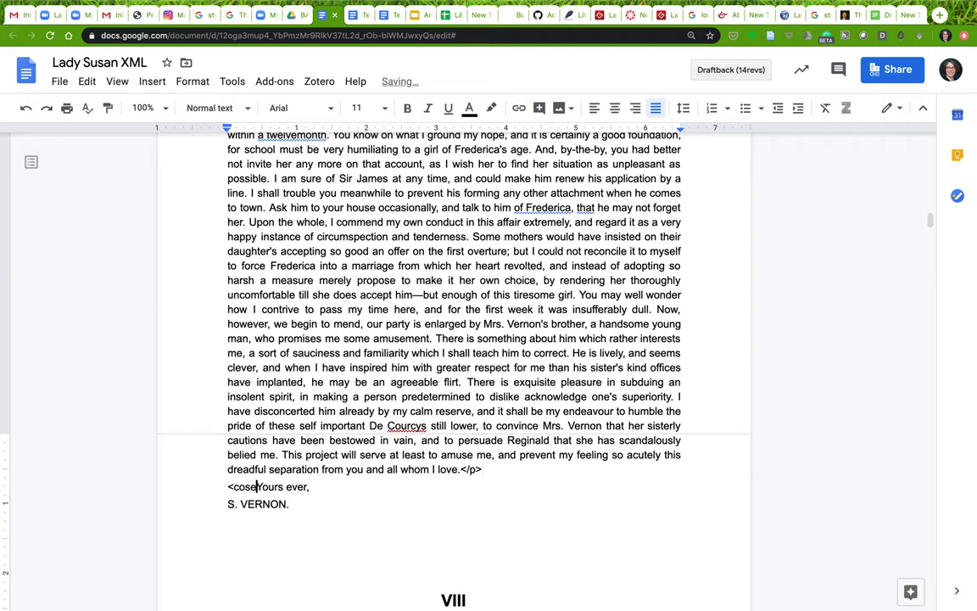
text(r><)
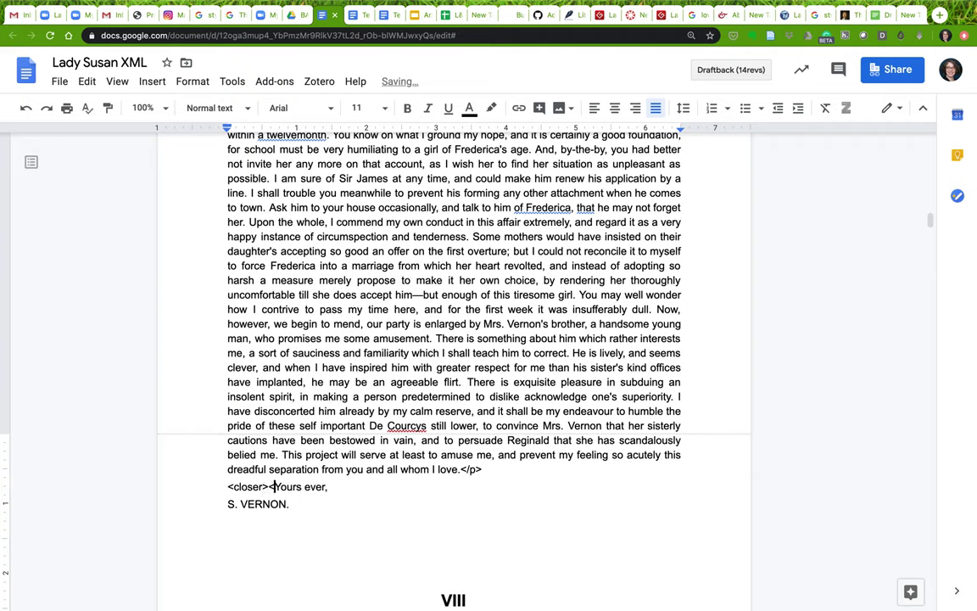
text(salute>)
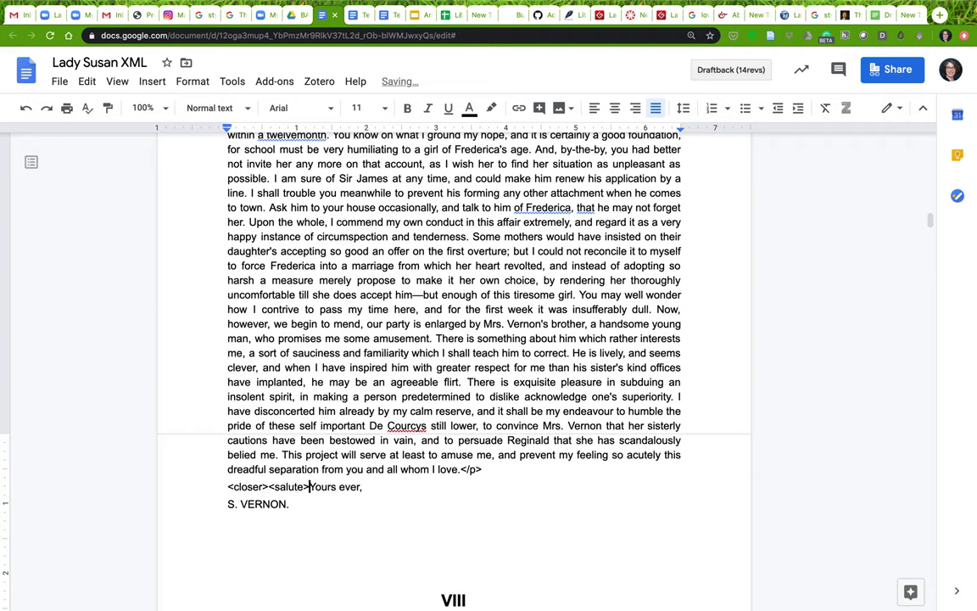
click(382, 486)
text(</salute>)
Step: Wrap letter VII's signature in <signed> and </signed> tags, closing after the full stop
click(227, 504)
text(Ms)
key(BackSpace)
key(BackSpace)
text(<signed>)
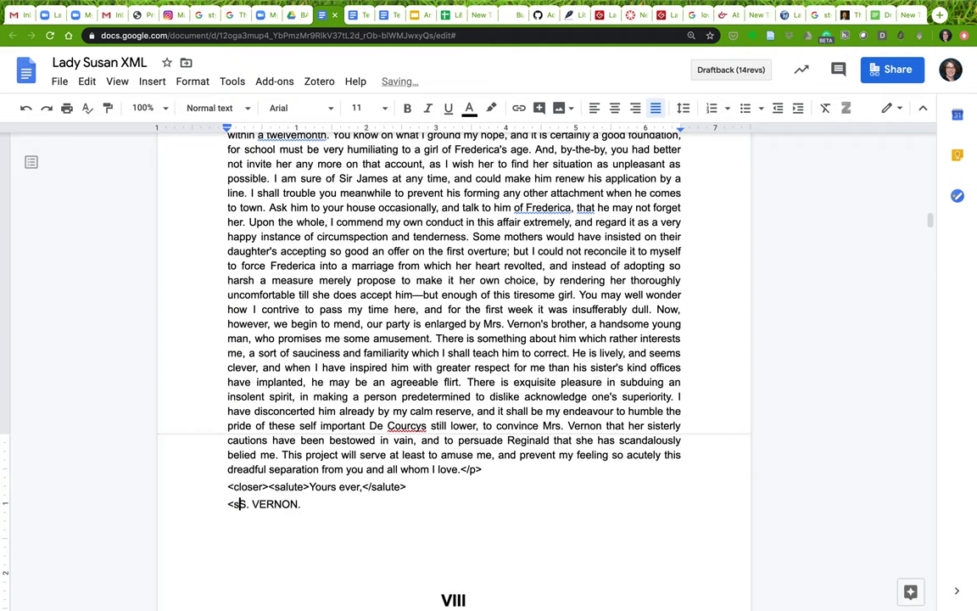
click(356, 502)
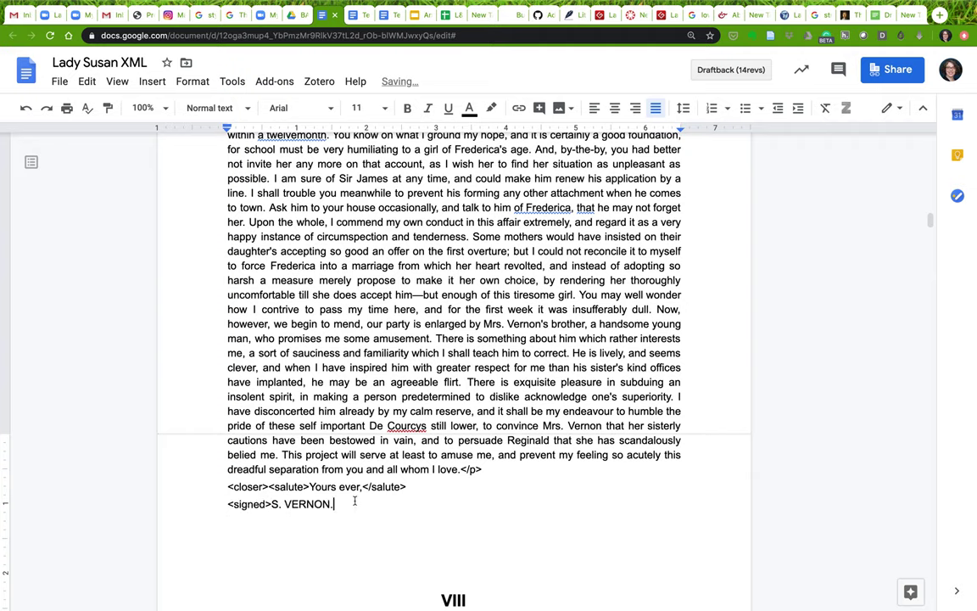
text(</signed>)
Step: Add </closer> and </div> on separate lines below the signature to end letter VII
key(Return)
text(</closer>)
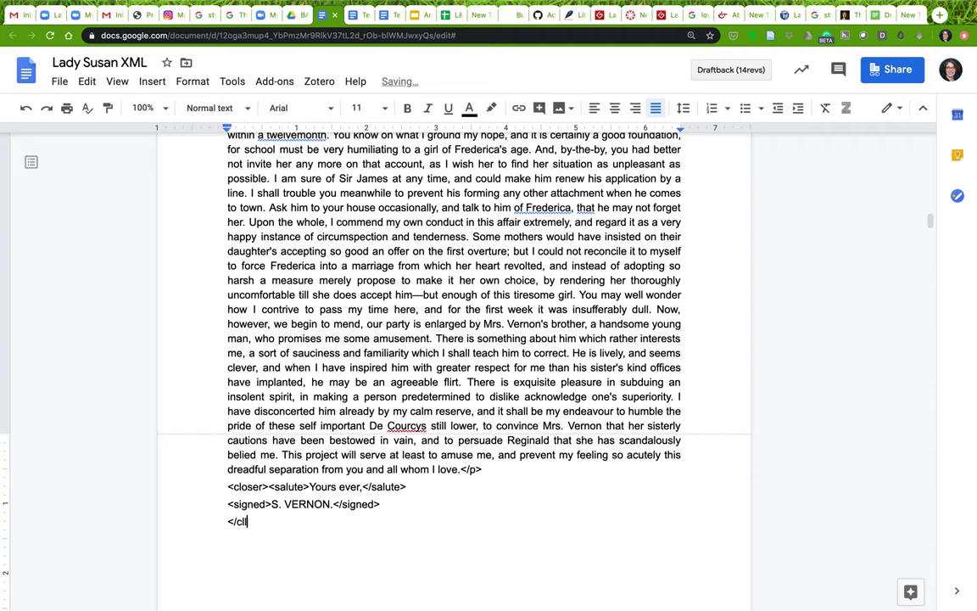
key(Return)
text(</div>)
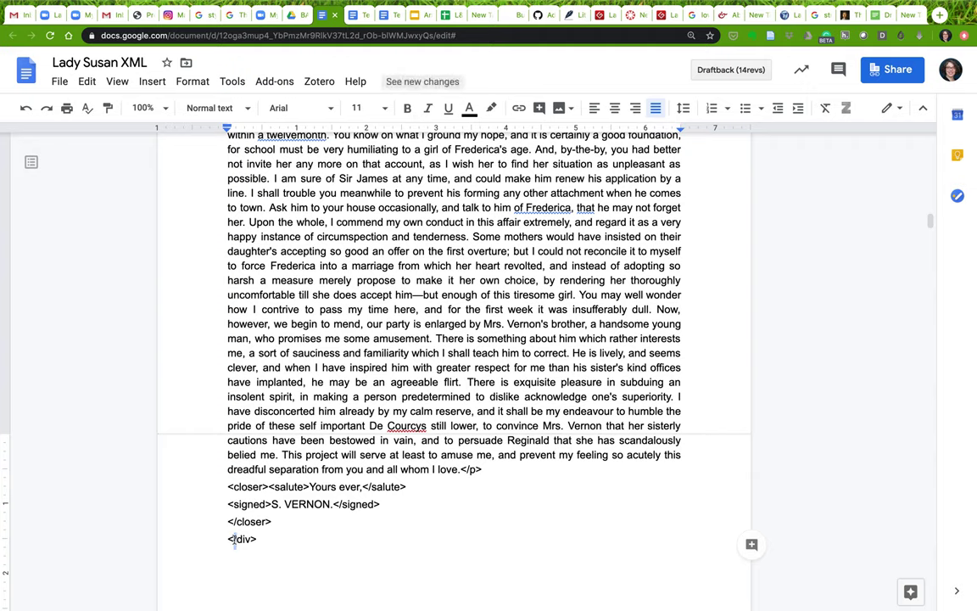
Step: Examine the closing markup of letter VII, highlighting the <signed> tag before the signature
scroll(254, 538, down, 2)
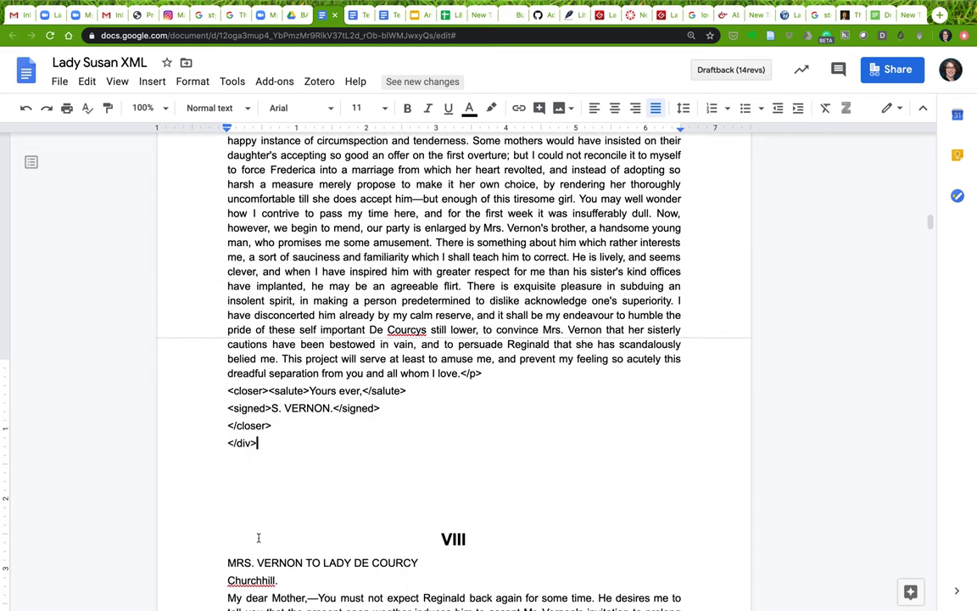
drag(228, 407, 272, 408)
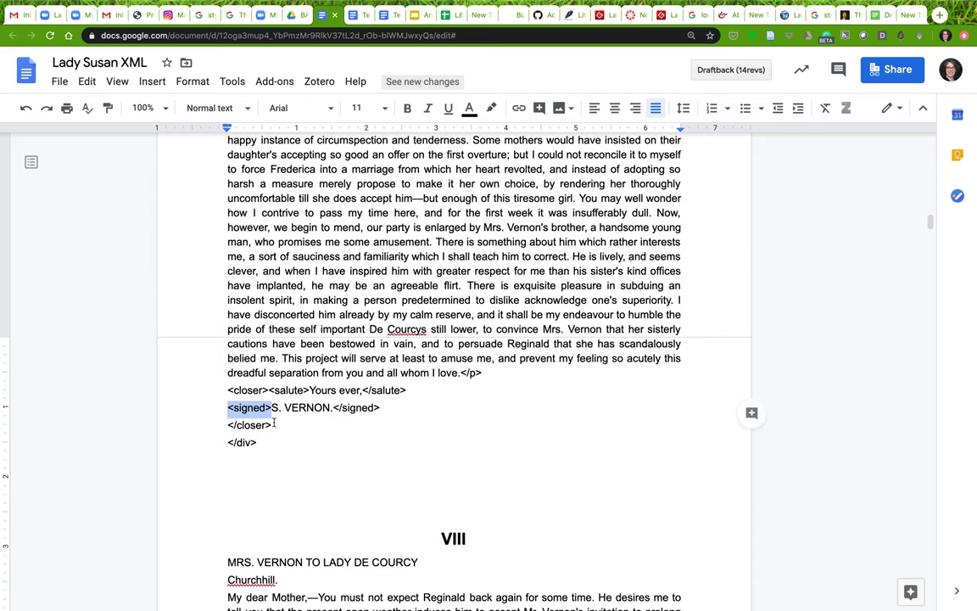
Step: Examine letter VII's signature markup, highlighting the </signed> tag and the whole signed line
drag(333, 408, 383, 408)
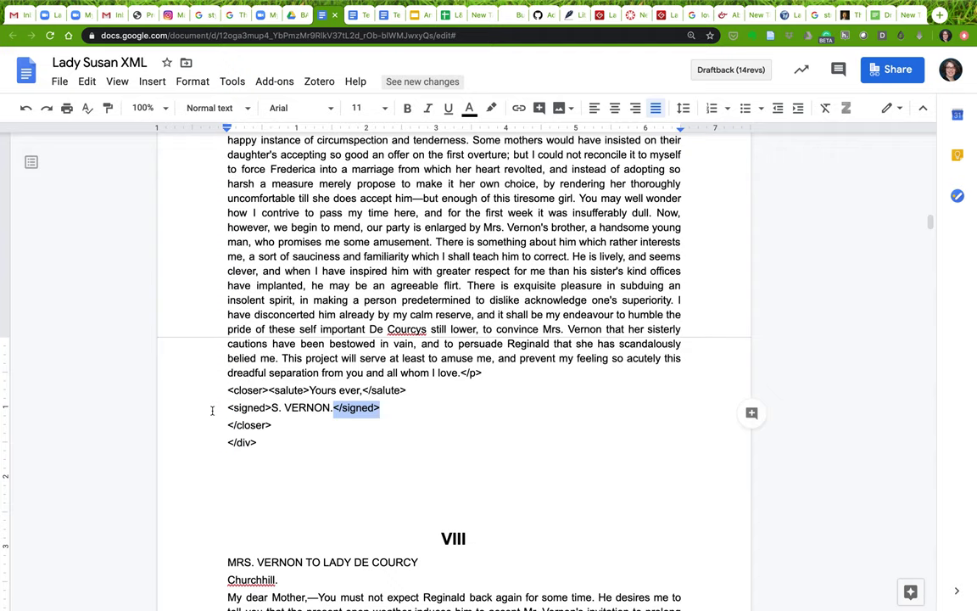
drag(226, 408, 400, 414)
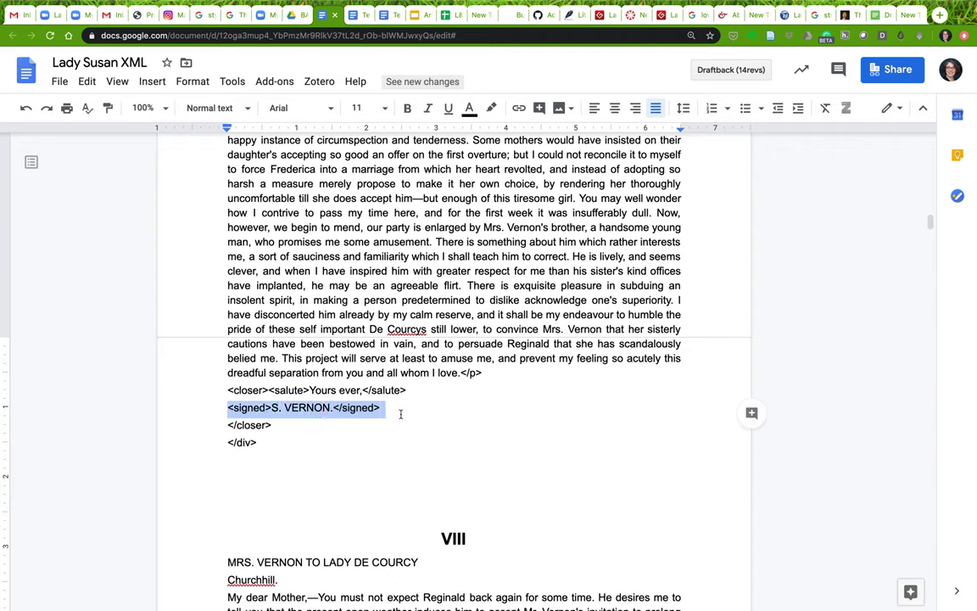
click(286, 436)
Step: Add </opener> on its own line directly below the "MY DEAR BROTHER,—" salute in letter I, and highlight the complete opener block
scroll(288, 436, down, 1)
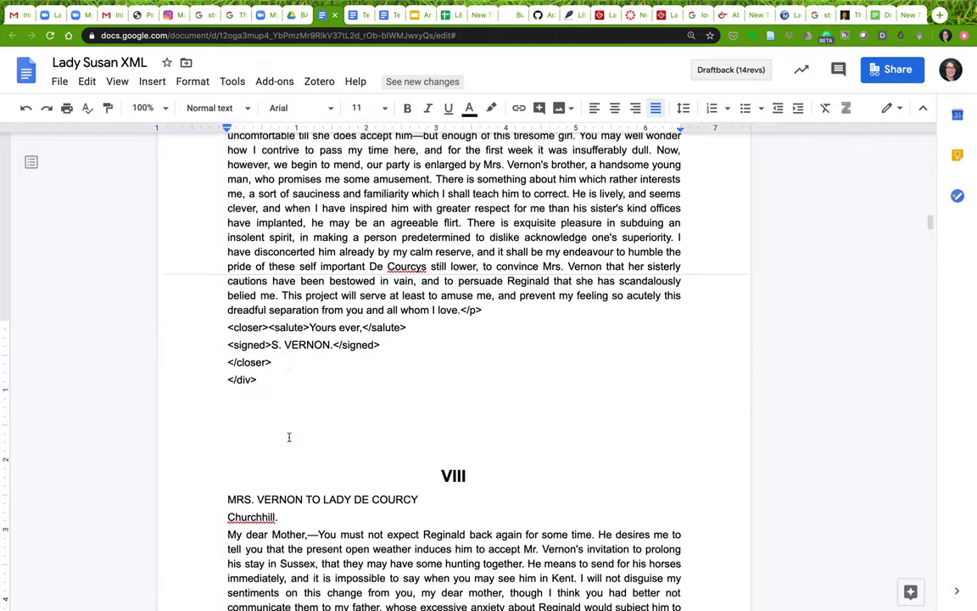
scroll(288, 436, down, 10)
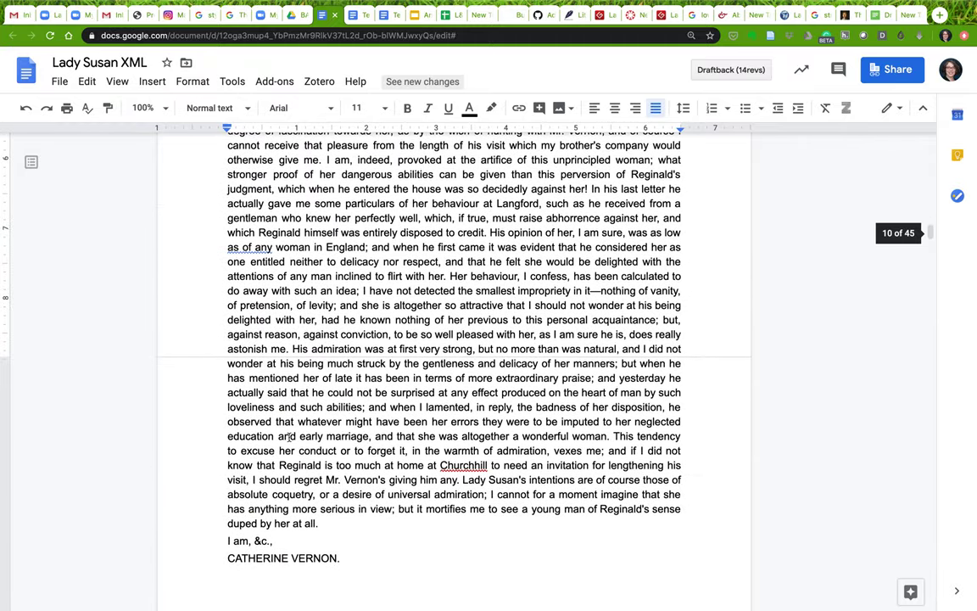
scroll(289, 437, up, 20)
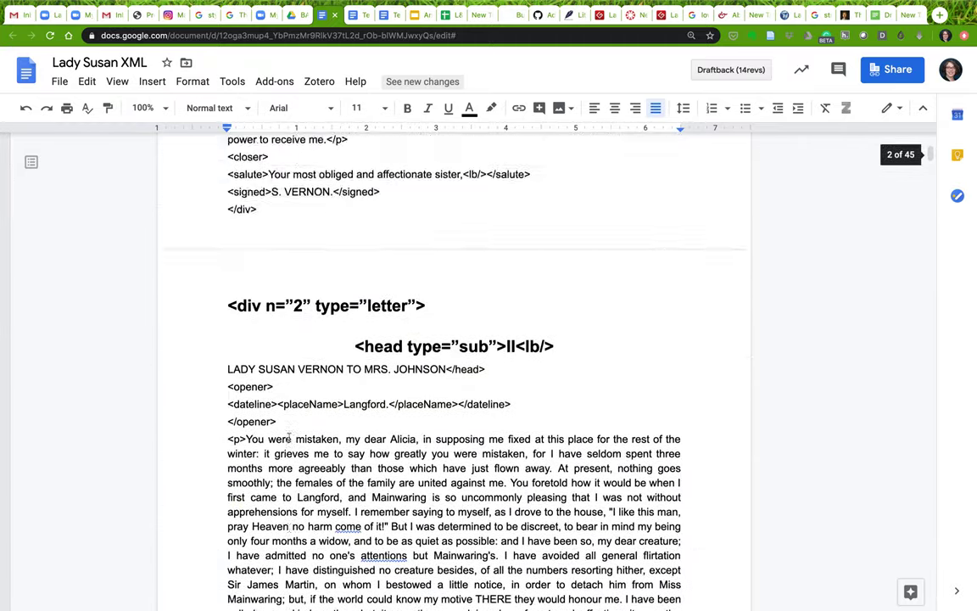
scroll(289, 437, up, 9)
scroll(289, 439, up, 1)
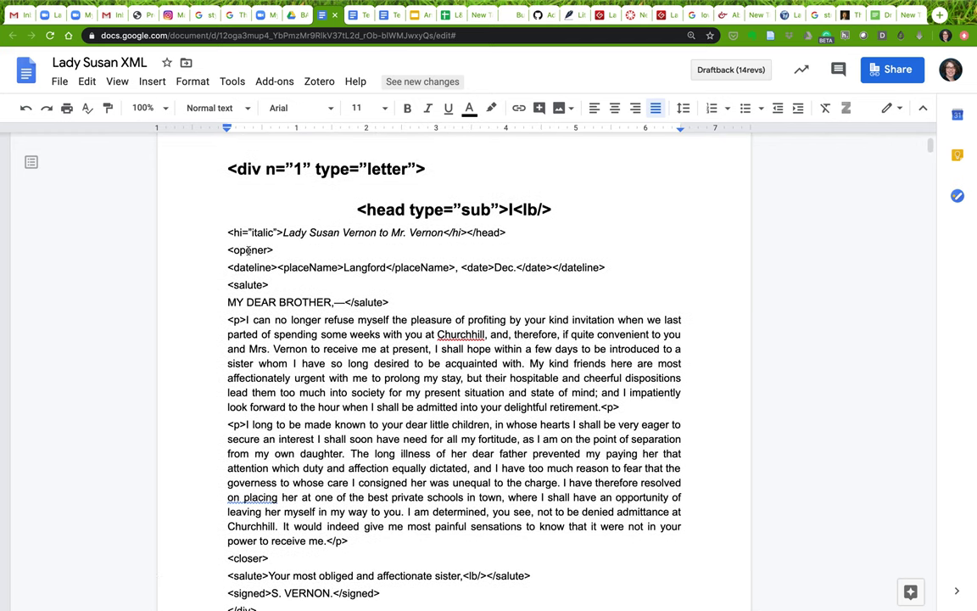
drag(227, 250, 262, 286)
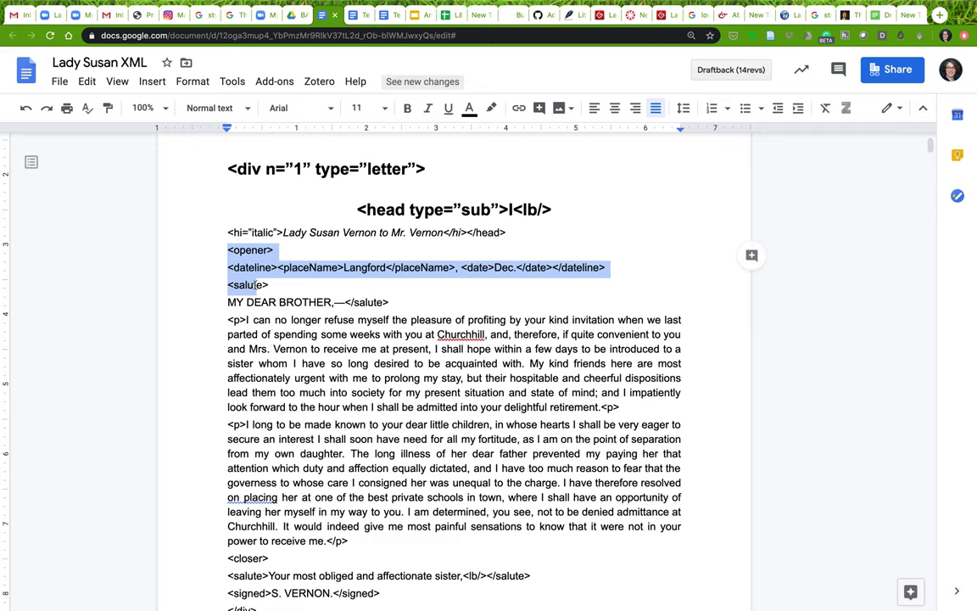
click(416, 307)
key(Return)
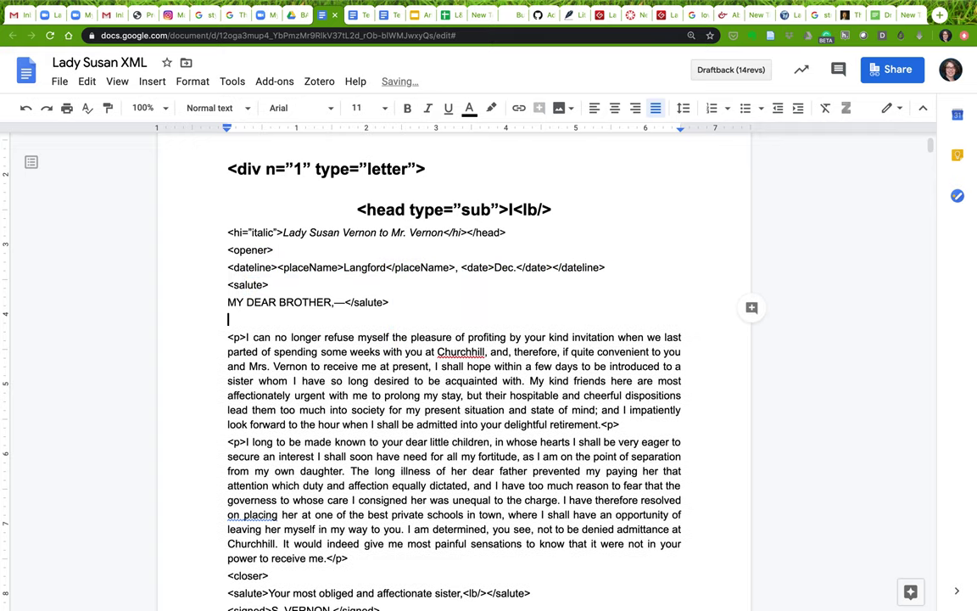
text(</opener>)
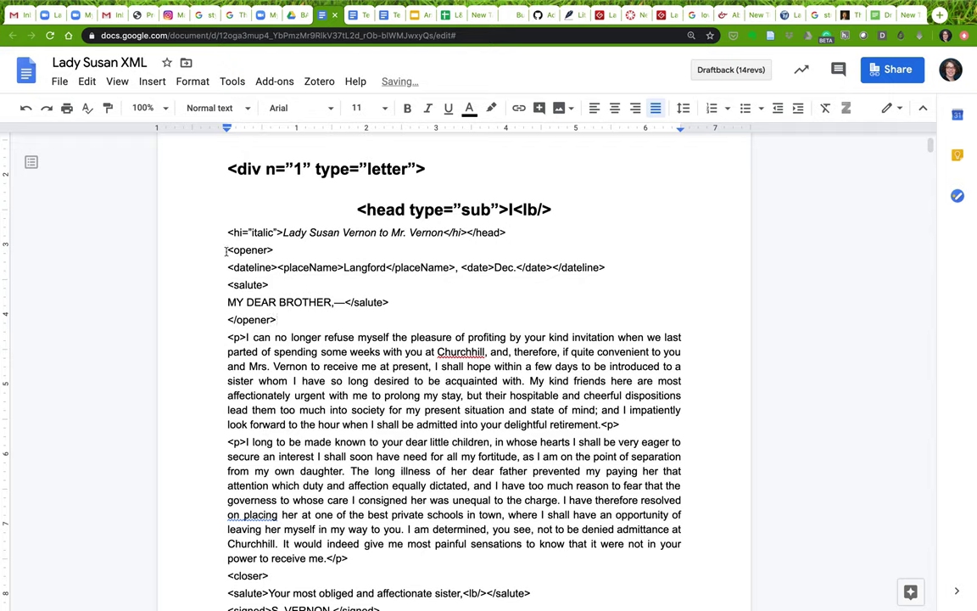
drag(225, 250, 279, 250)
drag(224, 321, 222, 246)
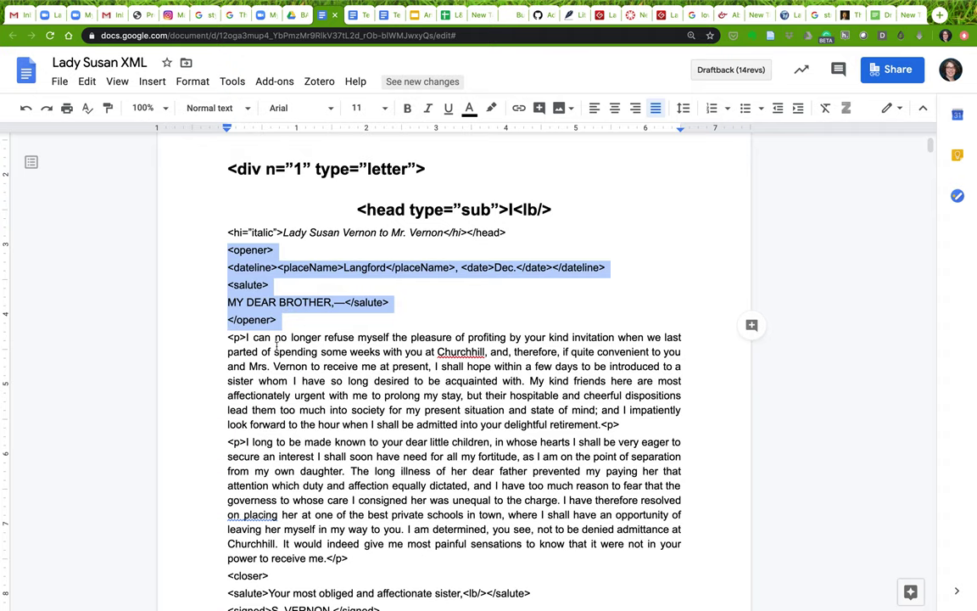
Step: Look through the tagged letters to untagged letter VI and highlight its opening words "Well, my dear Reginald, I"
scroll(339, 581, down, 3)
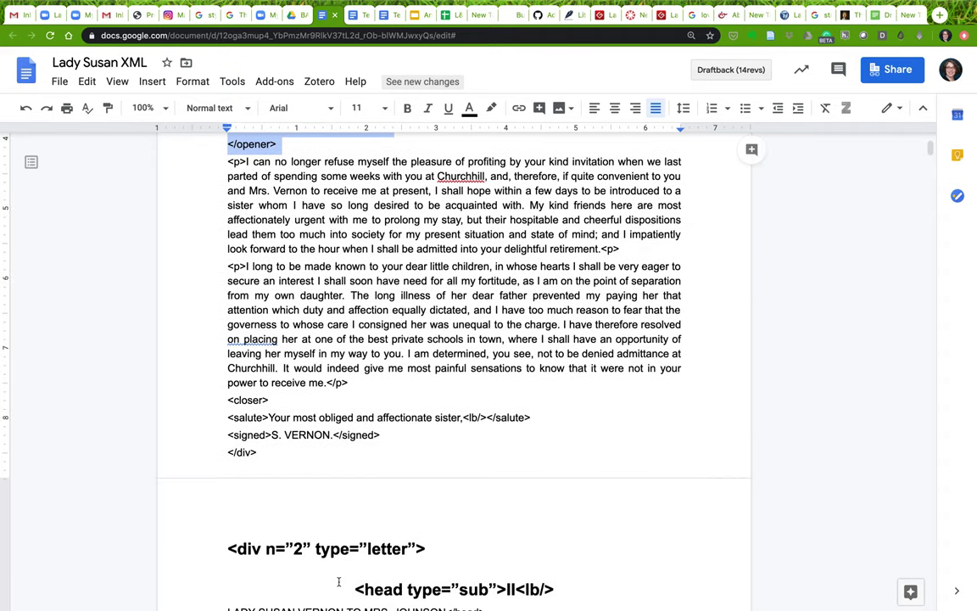
scroll(338, 582, down, 15)
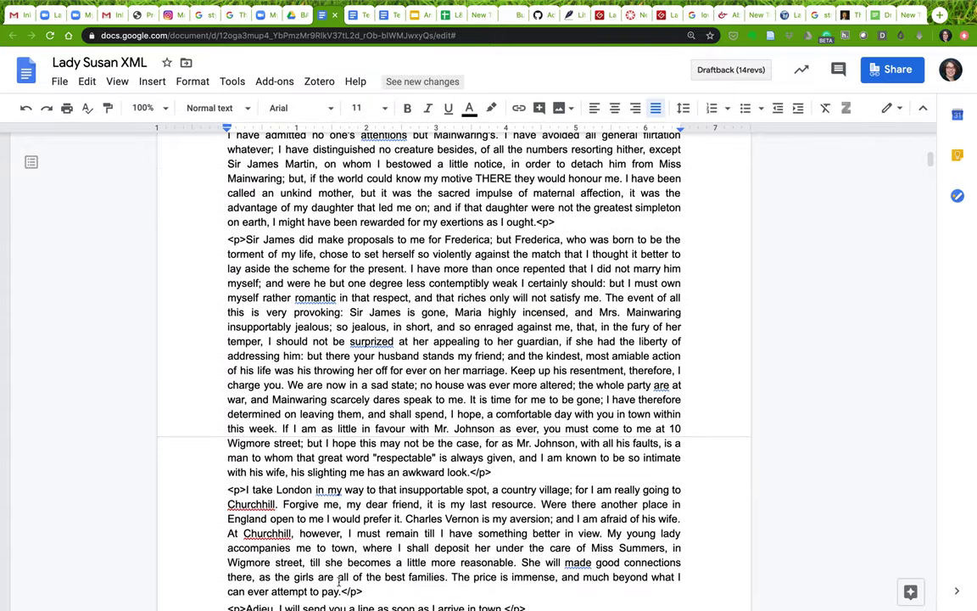
scroll(338, 582, down, 20)
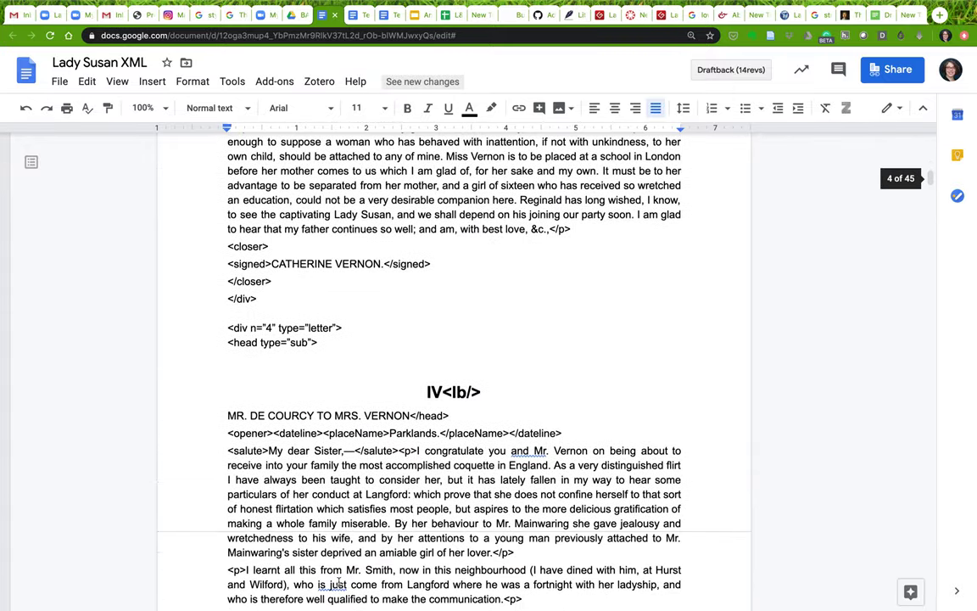
scroll(339, 581, down, 20)
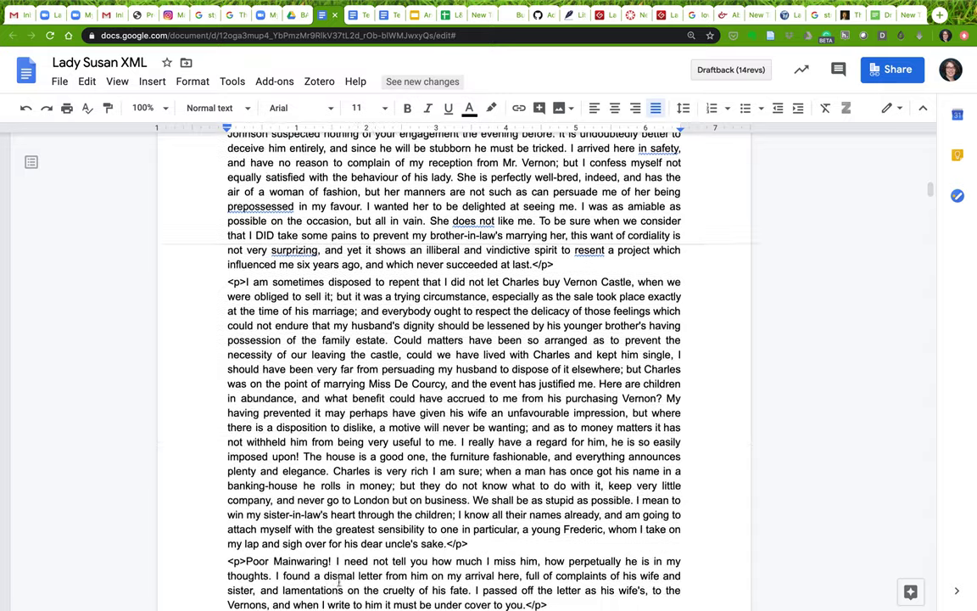
scroll(338, 582, down, 6)
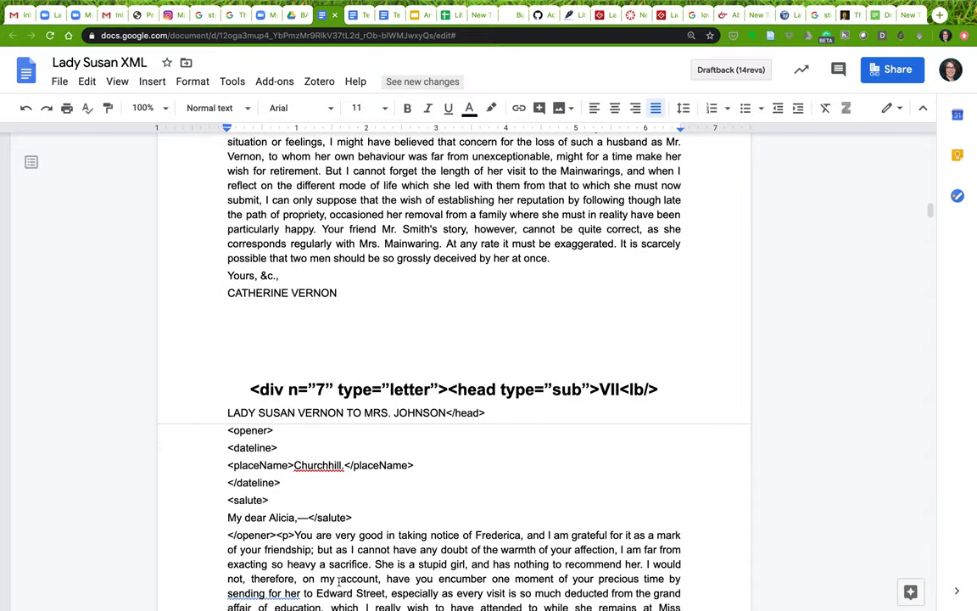
scroll(339, 582, up, 10)
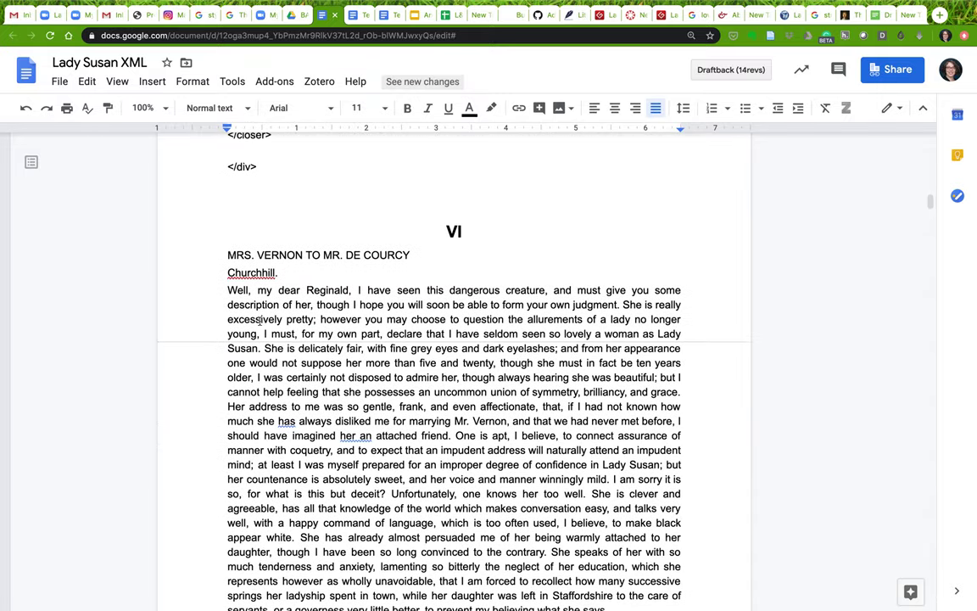
click(230, 290)
shift+click(362, 288)
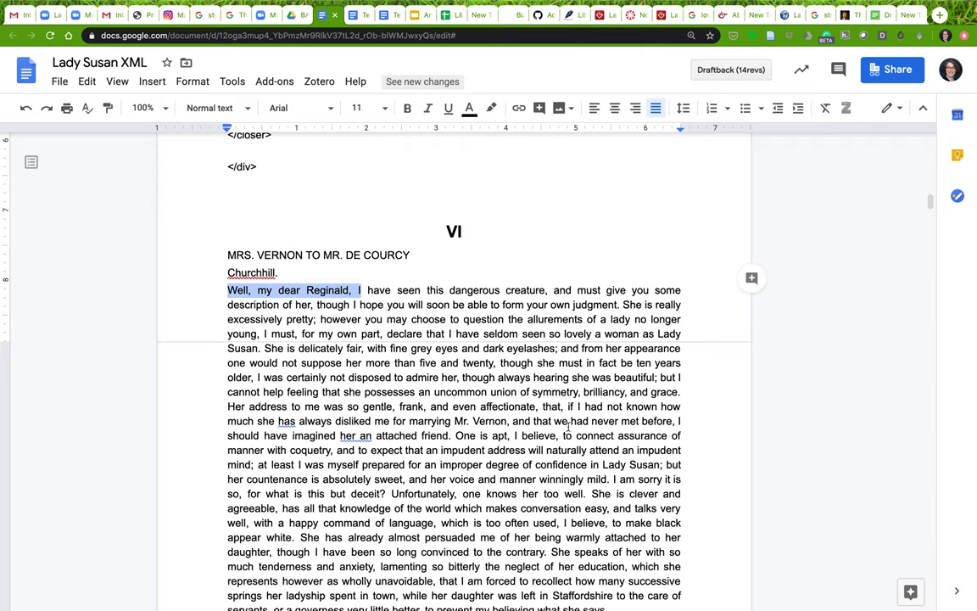
Step: Examine the start of untagged letter VIII, highlighting the salutation "My dear Mother,—" that precedes the body text
scroll(569, 429, down, 10)
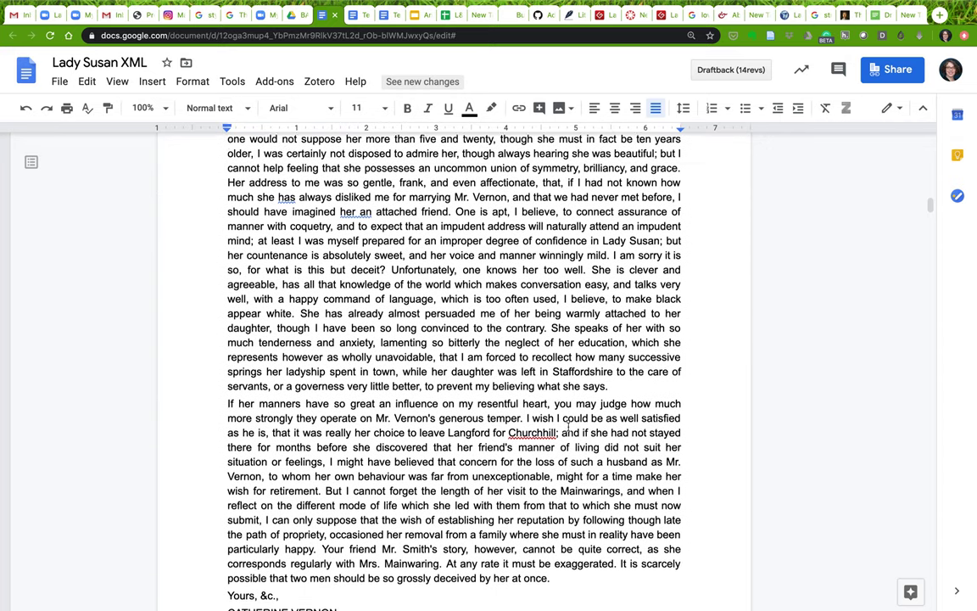
scroll(568, 426, down, 6)
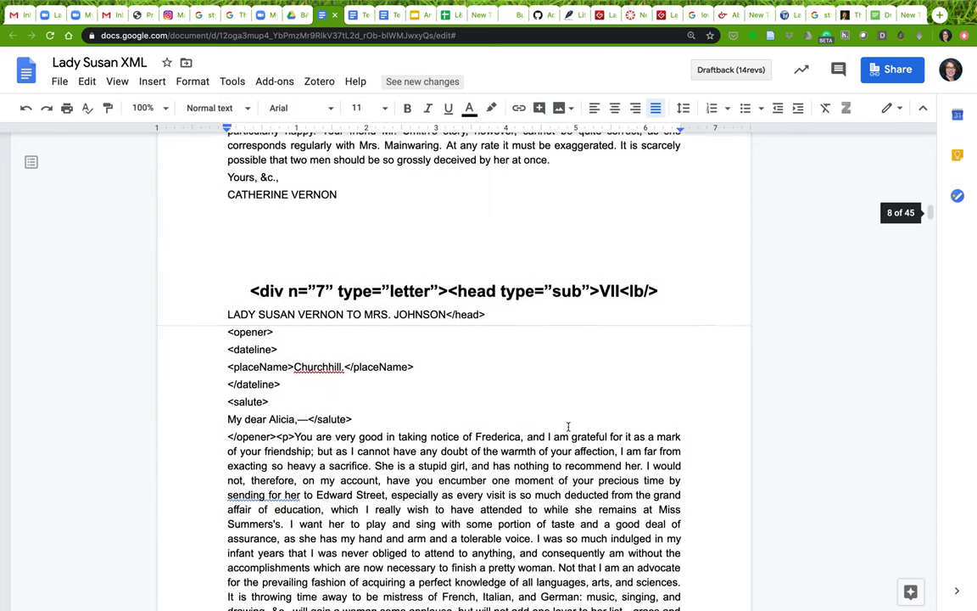
scroll(568, 428, down, 2)
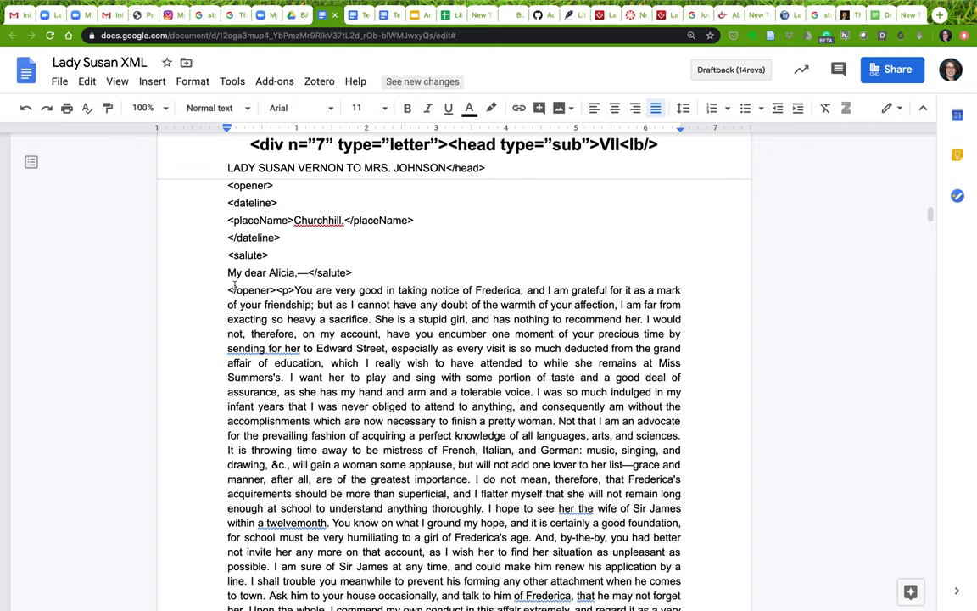
scroll(390, 444, down, 15)
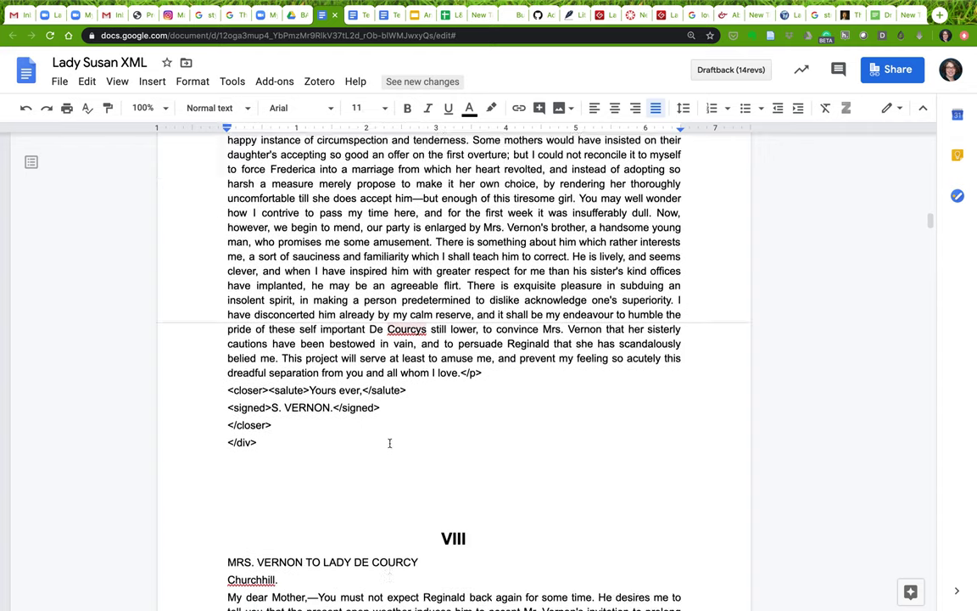
scroll(390, 442, down, 2)
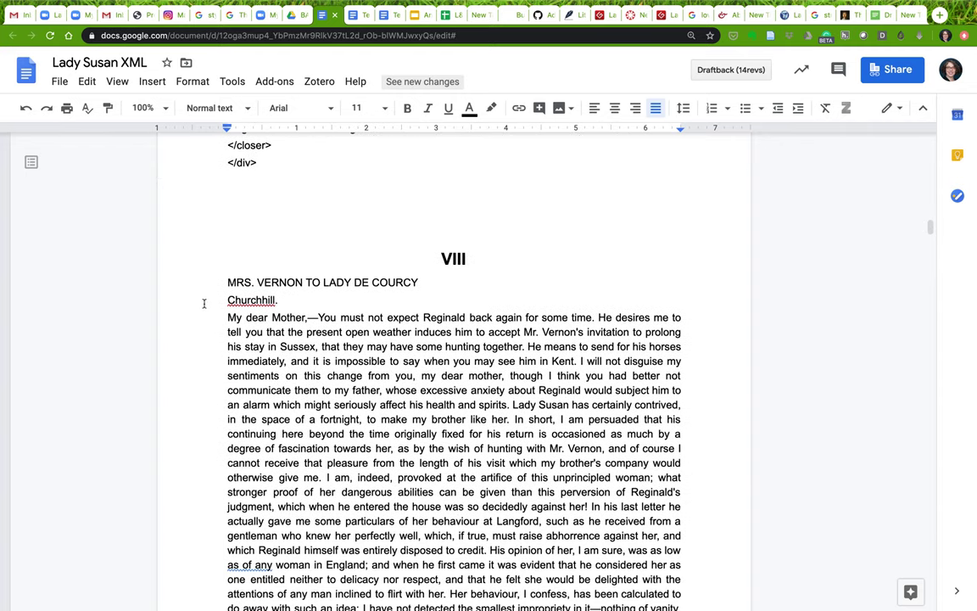
drag(227, 317, 512, 315)
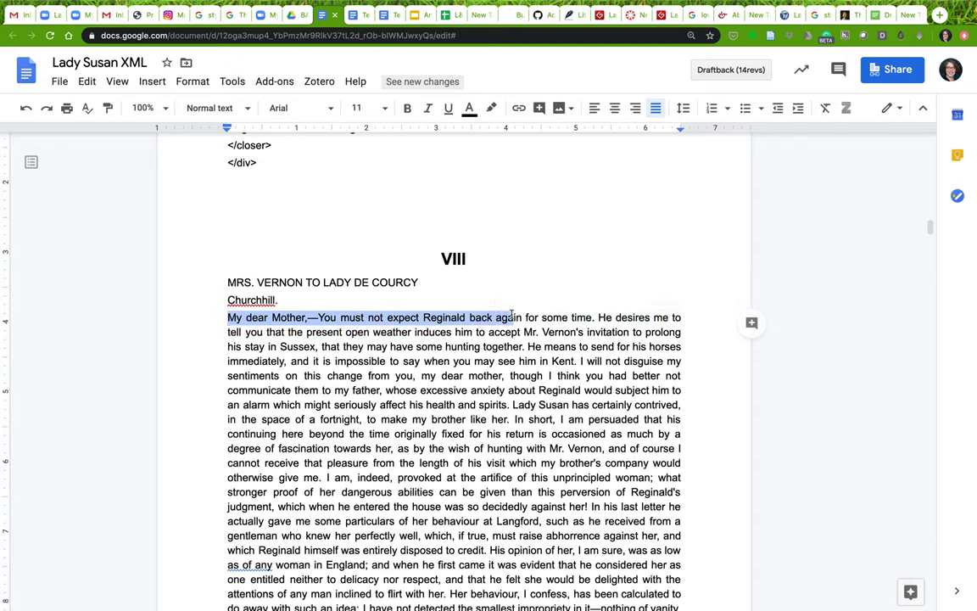
click(278, 282)
drag(227, 317, 319, 317)
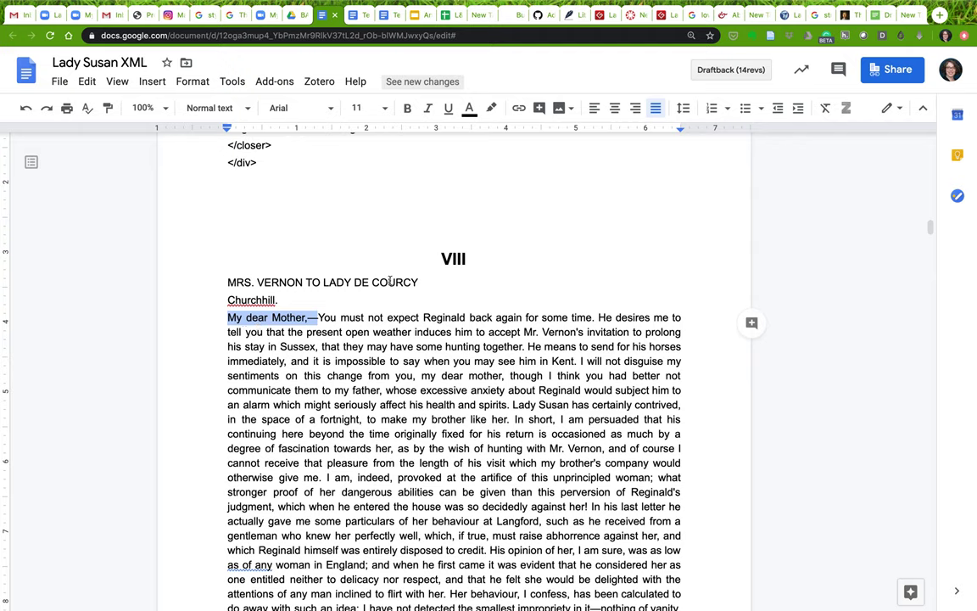
click(229, 318)
drag(229, 318, 318, 317)
Step: Highlight letter VIII's body from "You must not expect" to "duped by her at all.", and the opener text from "Churchhill." through "My dear Mother,—"
click(320, 317)
shift+click(353, 476)
scroll(354, 475, down, 3)
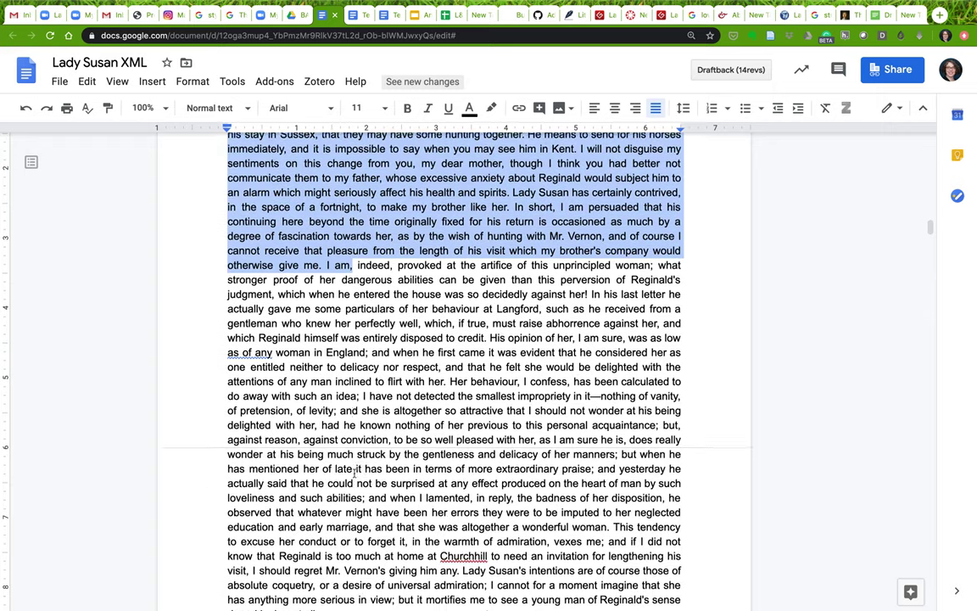
scroll(354, 473, down, 3)
shift+click(318, 407)
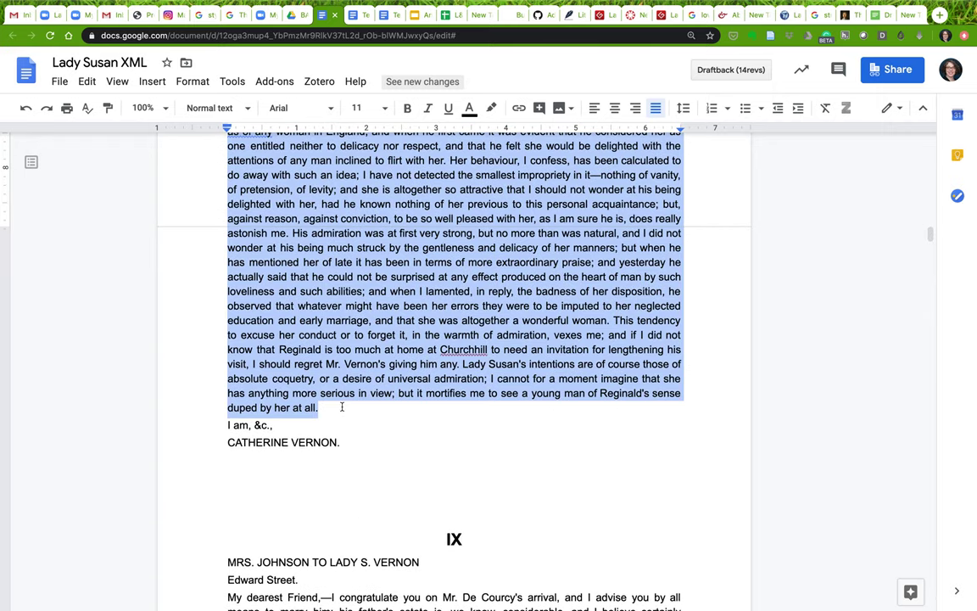
scroll(340, 406, up, 5)
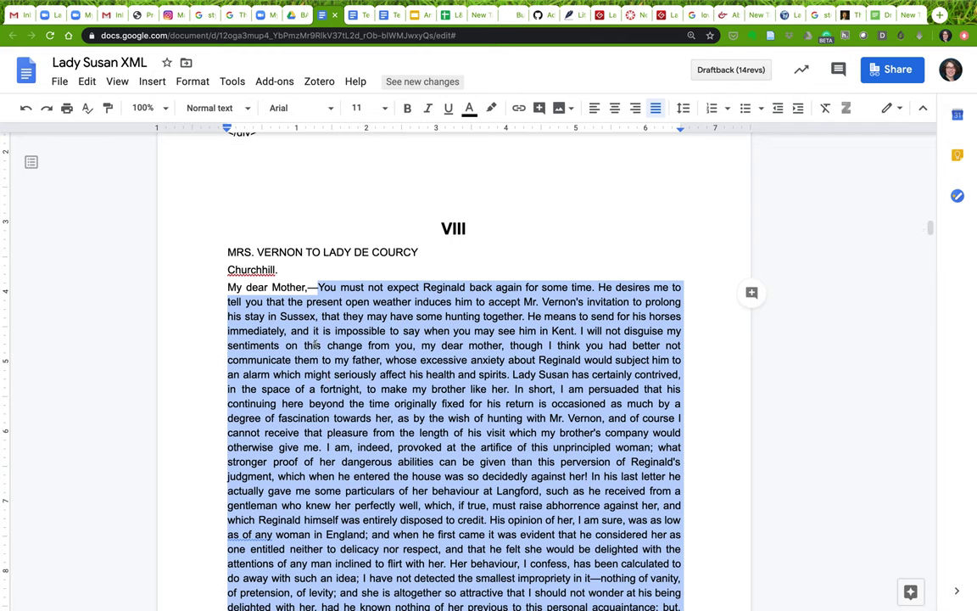
drag(318, 288, 208, 268)
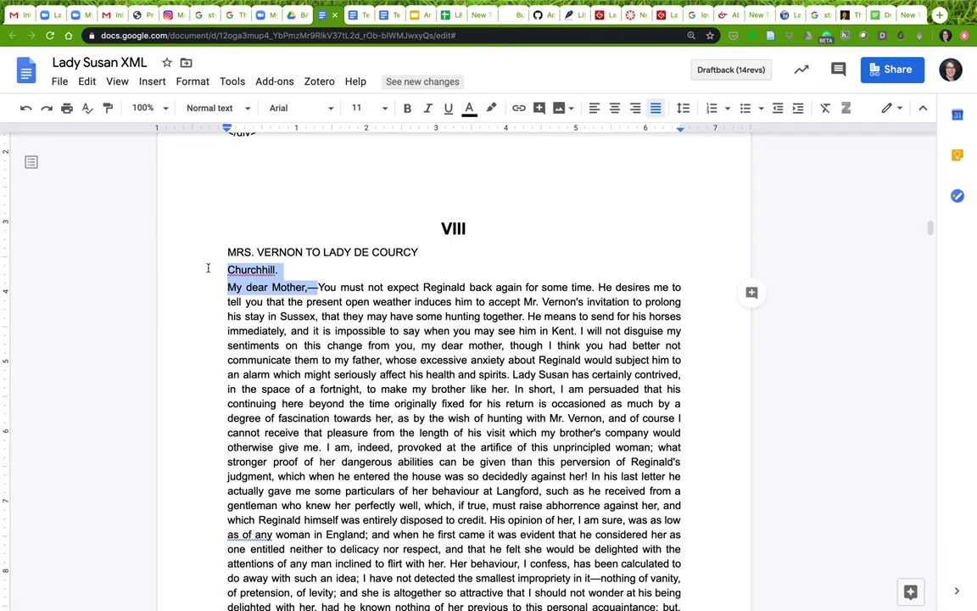
Step: Review letter VII's markup, highlighting "Frederica's" in the body and the block from the opening div tag through the closing salute tag
scroll(353, 310, up, 3)
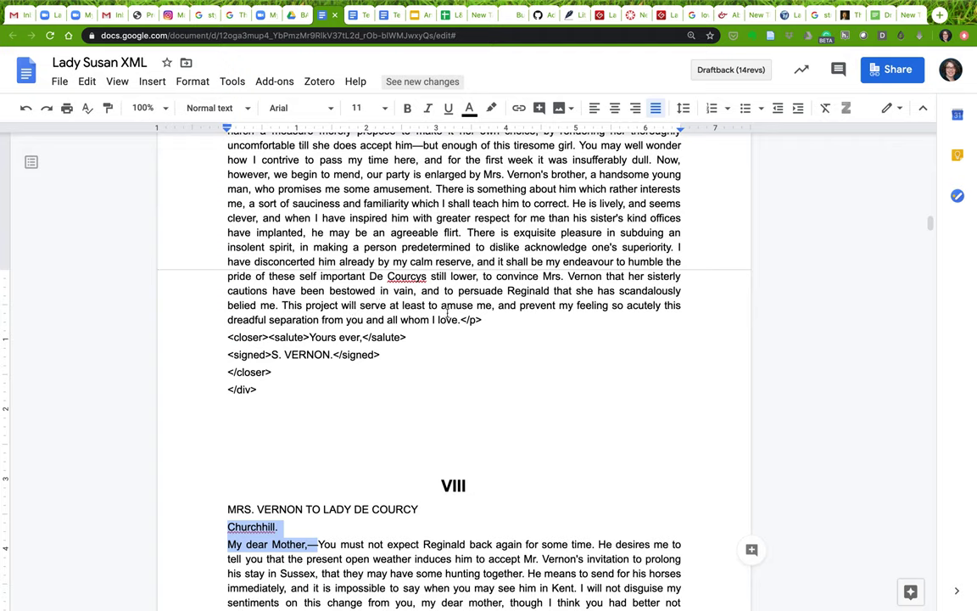
scroll(447, 313, up, 6)
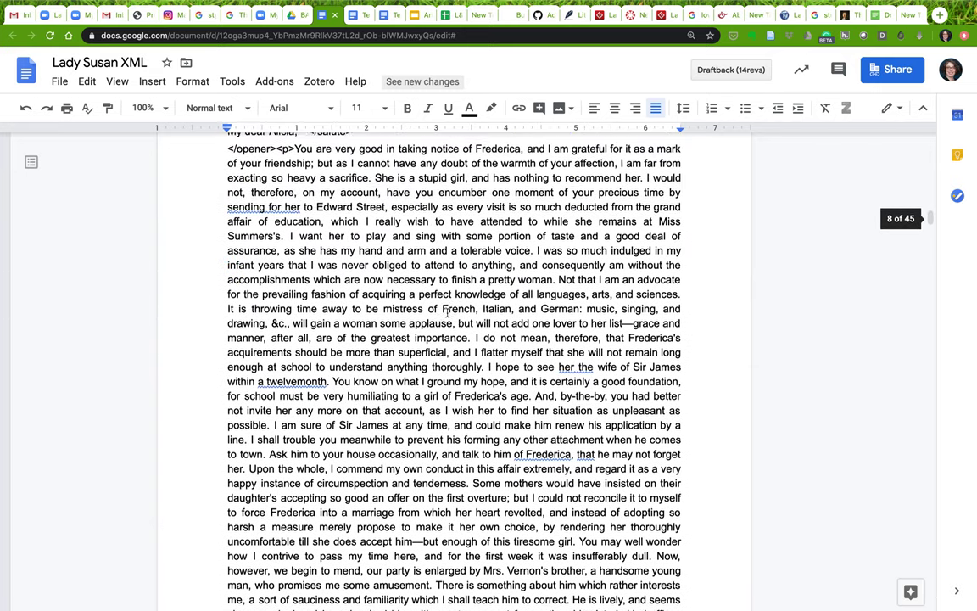
scroll(447, 314, up, 2)
scroll(447, 313, down, 1)
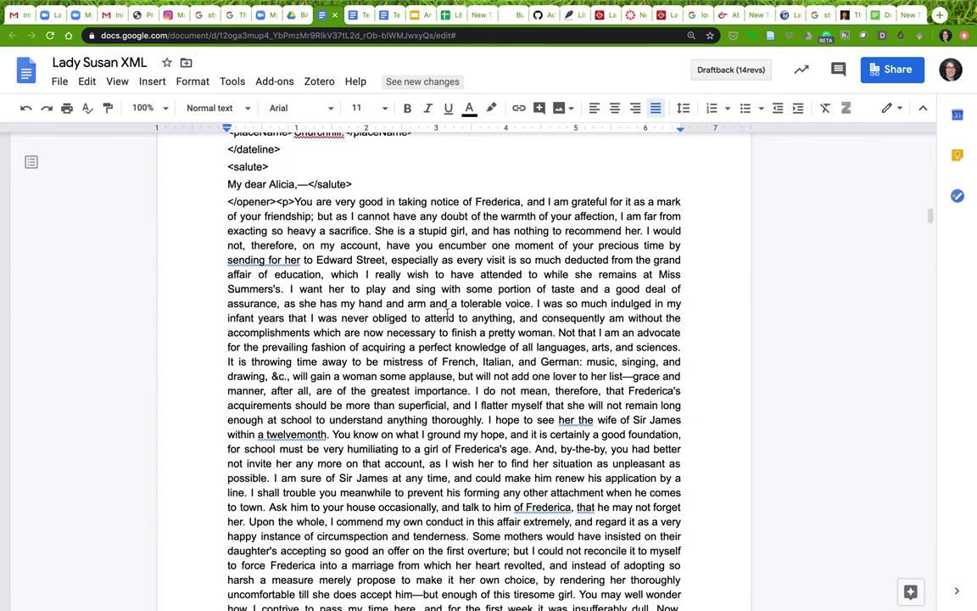
double_click(489, 449)
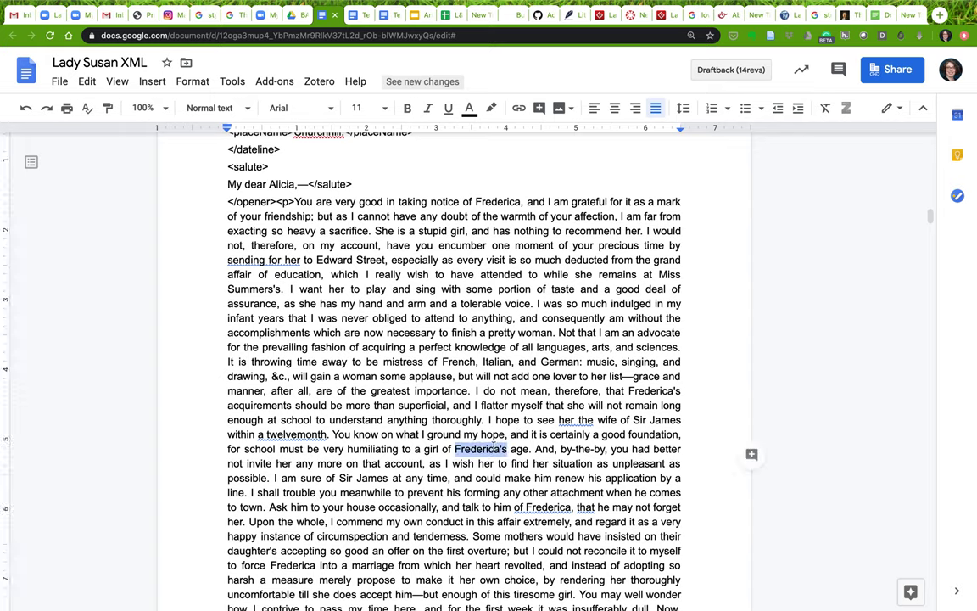
scroll(397, 297, up, 3)
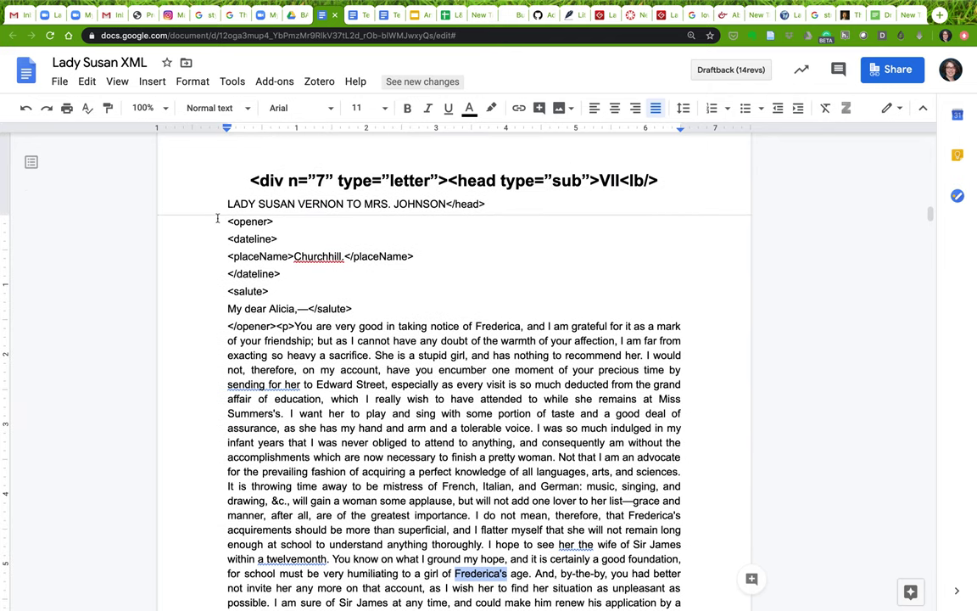
drag(222, 163, 396, 314)
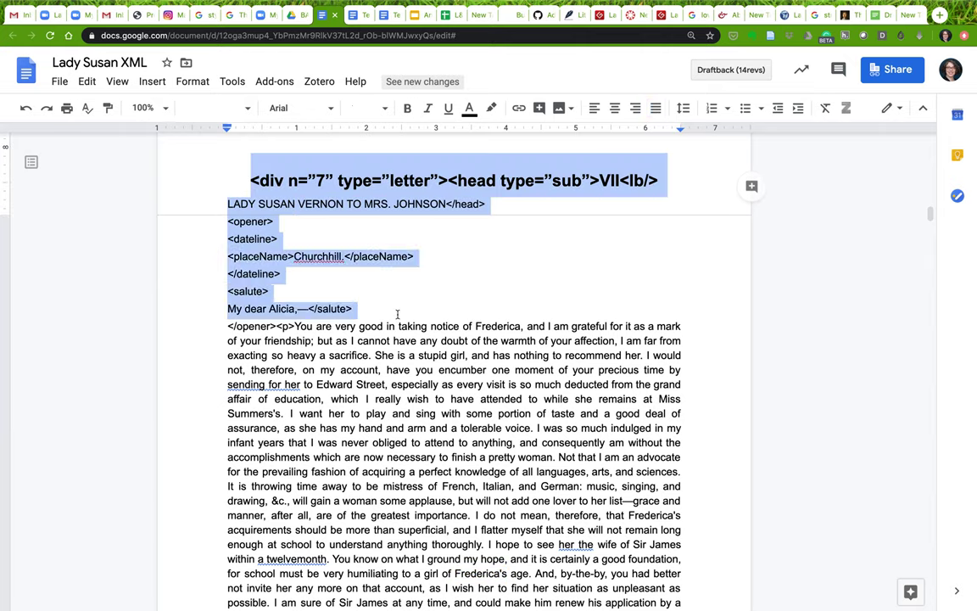
click(397, 314)
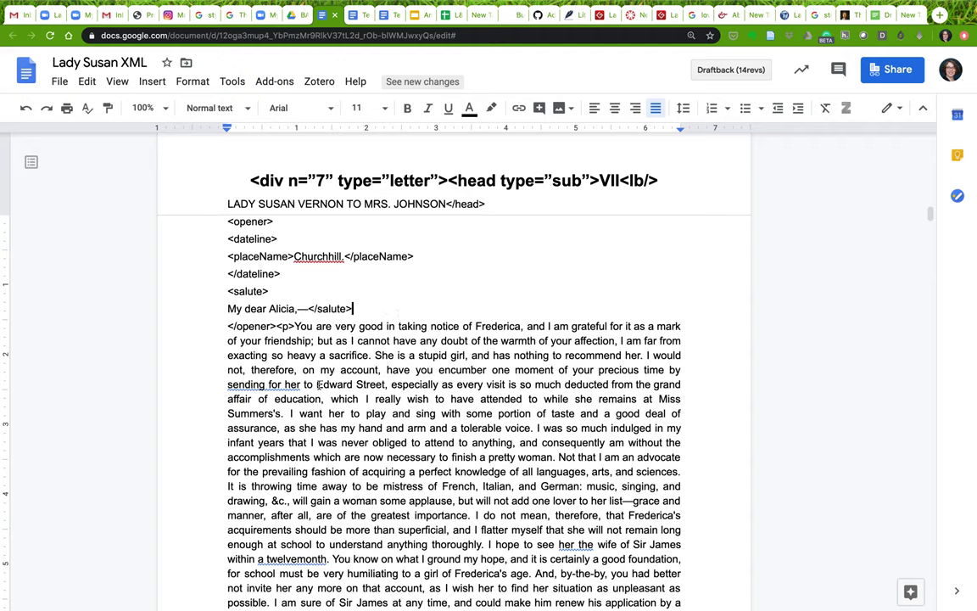
Step: Highlight "Edward Street," and "Sir James" in letter VII's body, and look on to the start of untagged letter VIII
drag(316, 384, 387, 384)
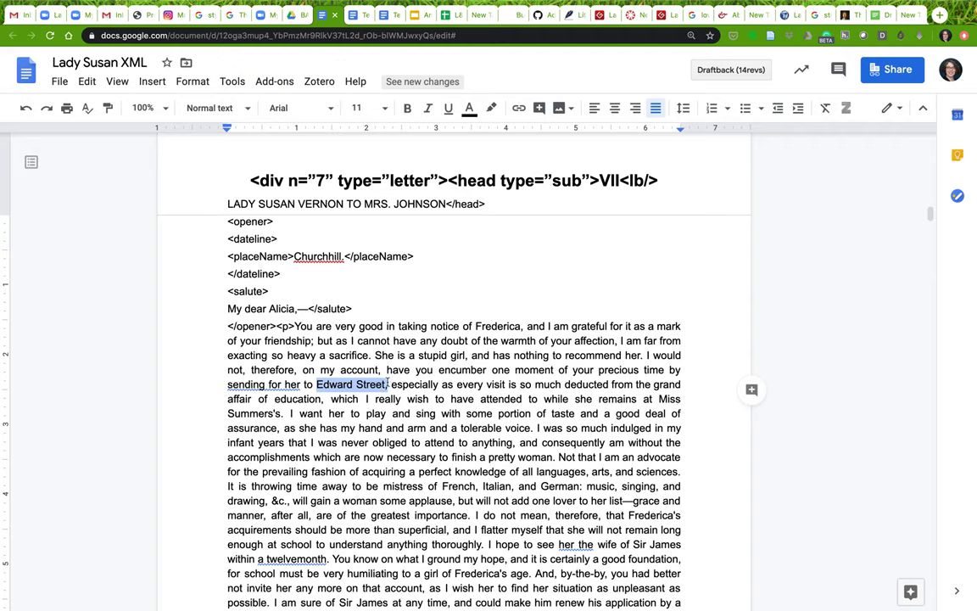
click(329, 383)
drag(317, 385, 387, 386)
scroll(376, 494, down, 3)
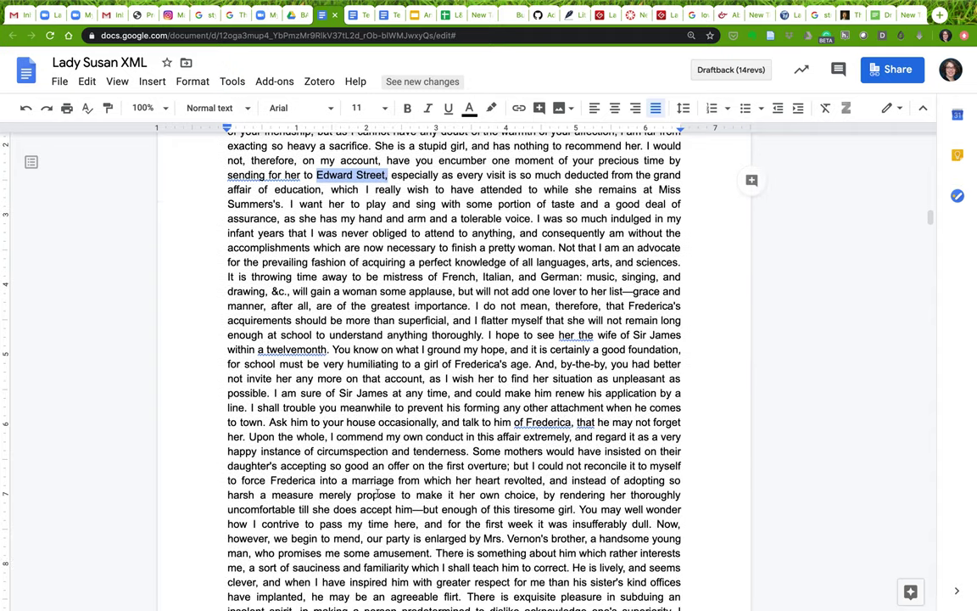
scroll(377, 495, down, 1)
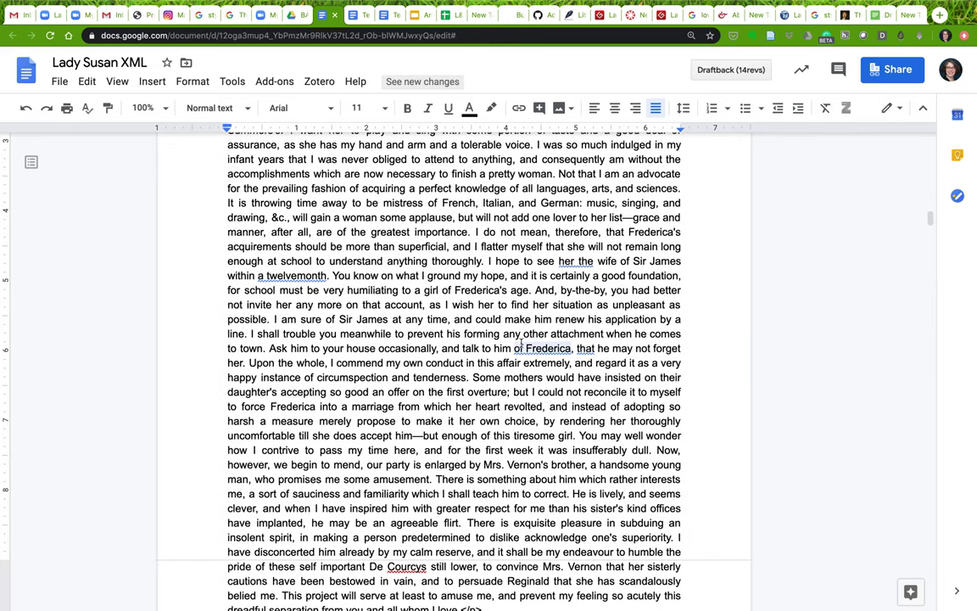
drag(339, 319, 389, 320)
scroll(417, 484, down, 2)
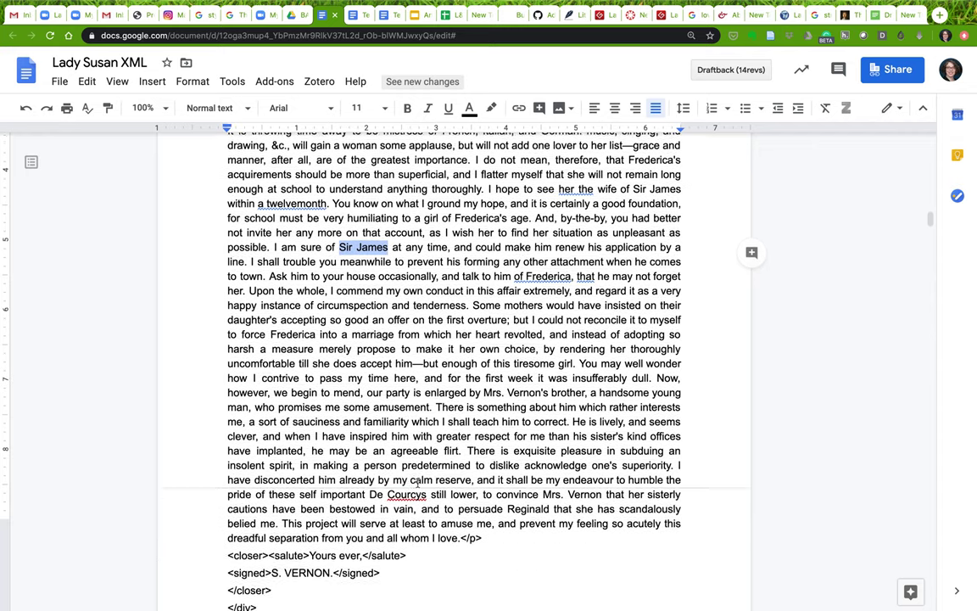
scroll(418, 484, down, 5)
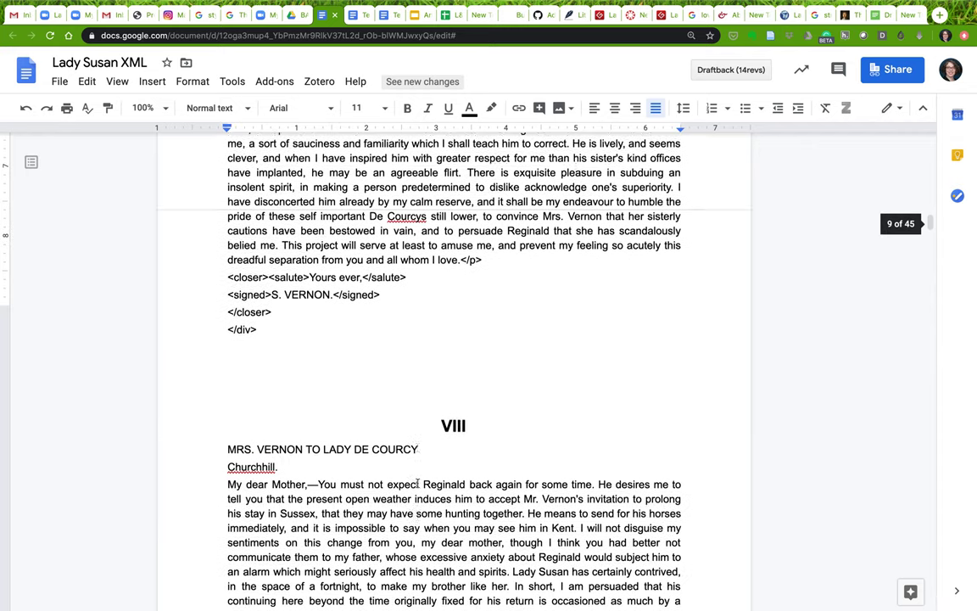
scroll(418, 483, down, 1)
scroll(417, 484, down, 3)
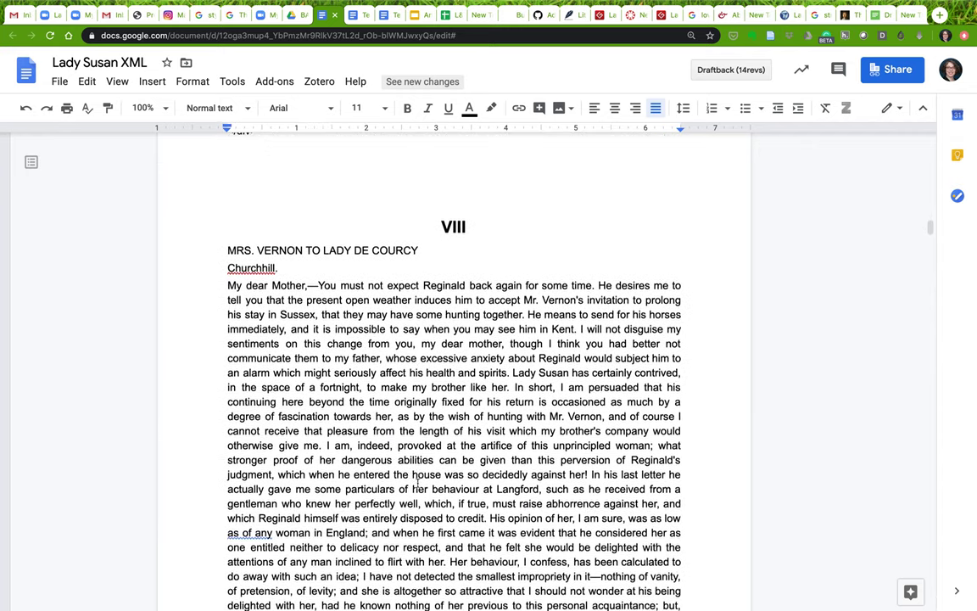
scroll(417, 483, down, 2)
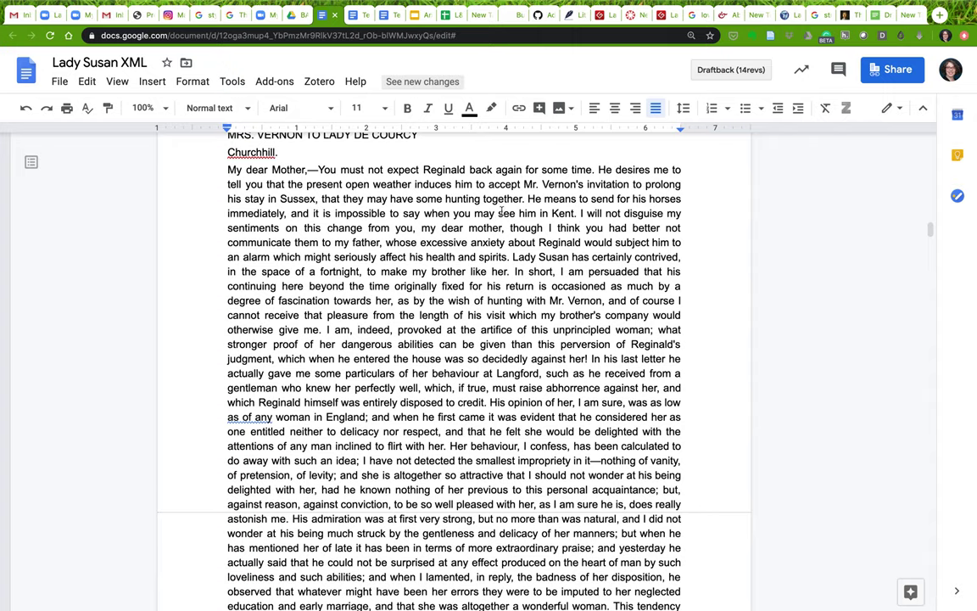
Step: Switch to the Lady Susan anthology web page, highlight "THERE" in page 205's transcription, and open that page's scanned image
click(571, 18)
scroll(767, 383, down, 6)
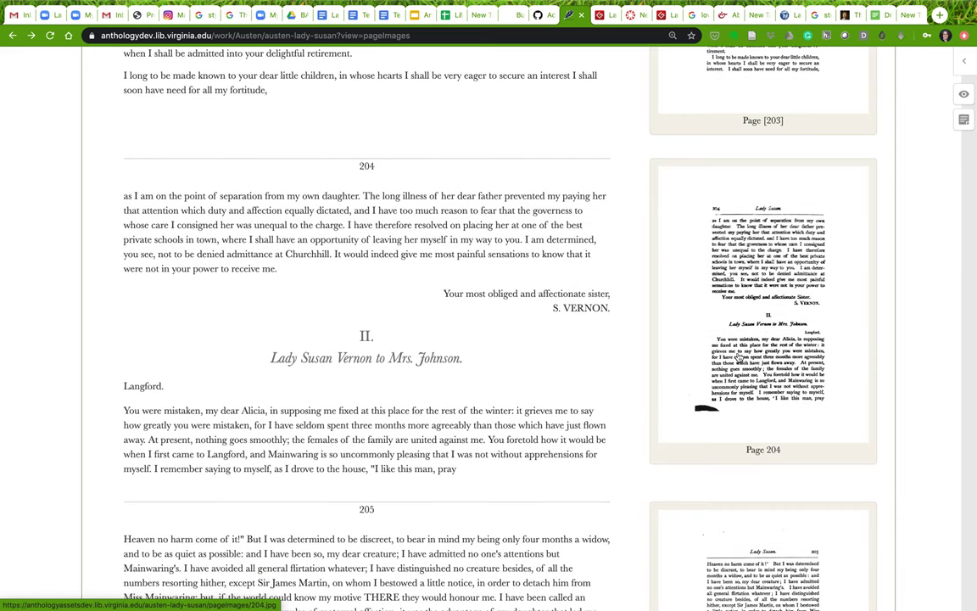
scroll(727, 349, down, 4)
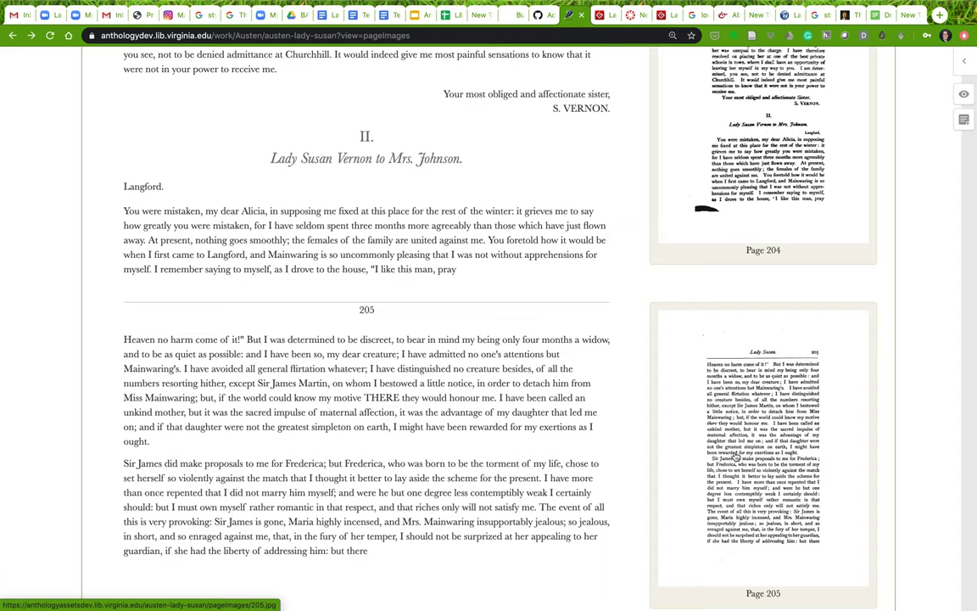
double_click(383, 394)
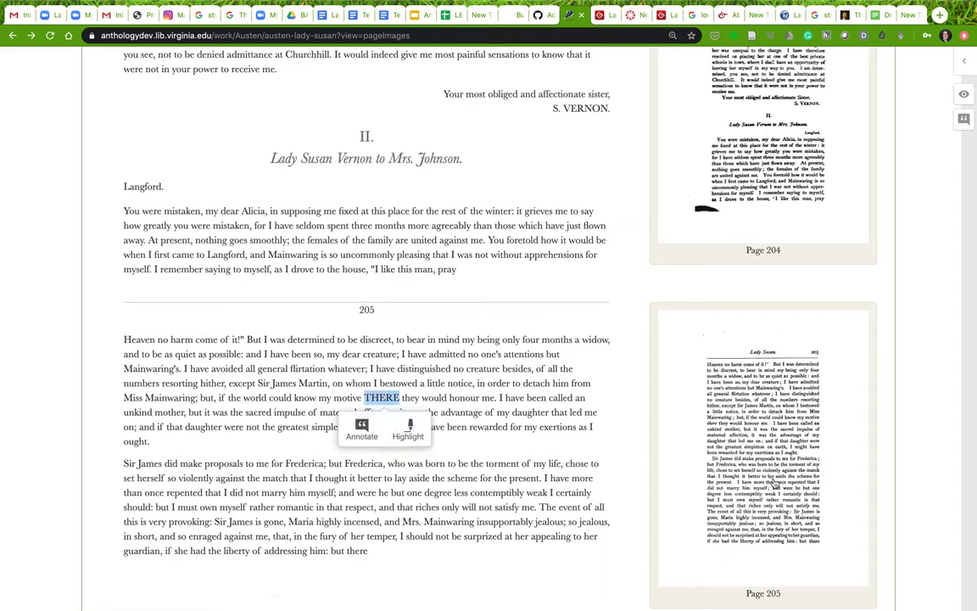
click(779, 452)
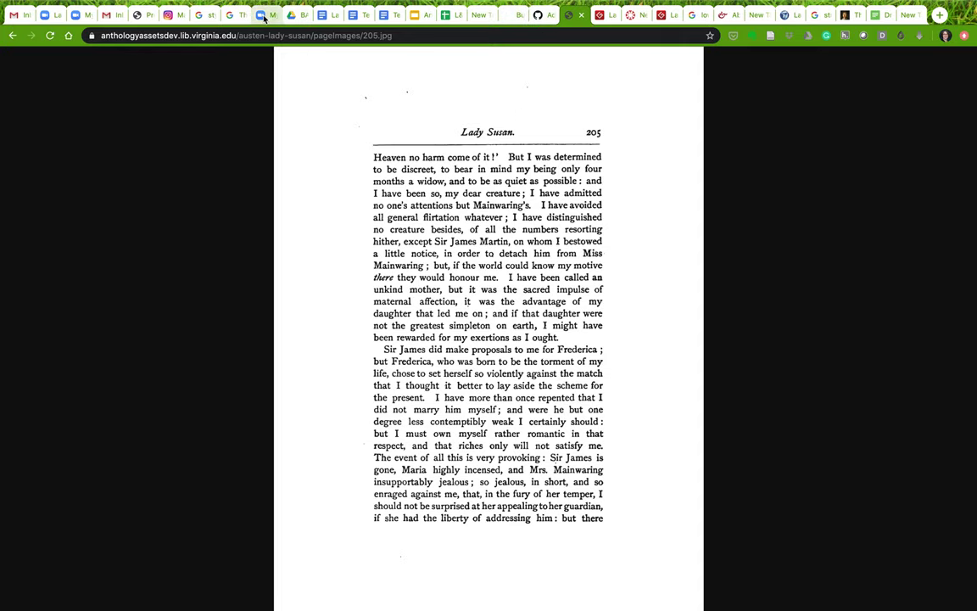
Step: Return to the Lady Susan XML document and highlight letter VIII's heading line "MRS. VERNON TO LADY DE COURCY"
click(324, 17)
scroll(231, 218, up, 2)
drag(228, 216, 422, 213)
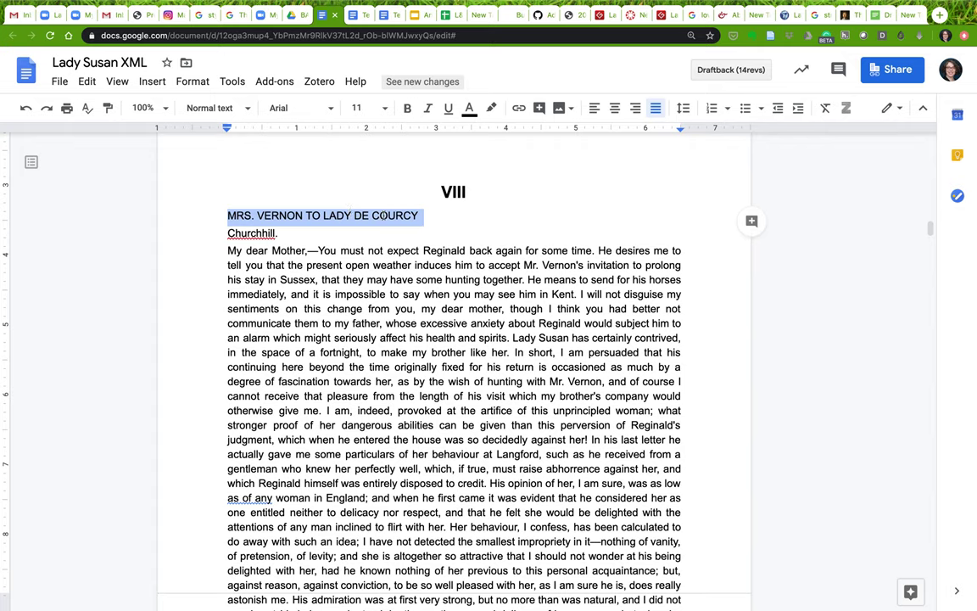
click(433, 215)
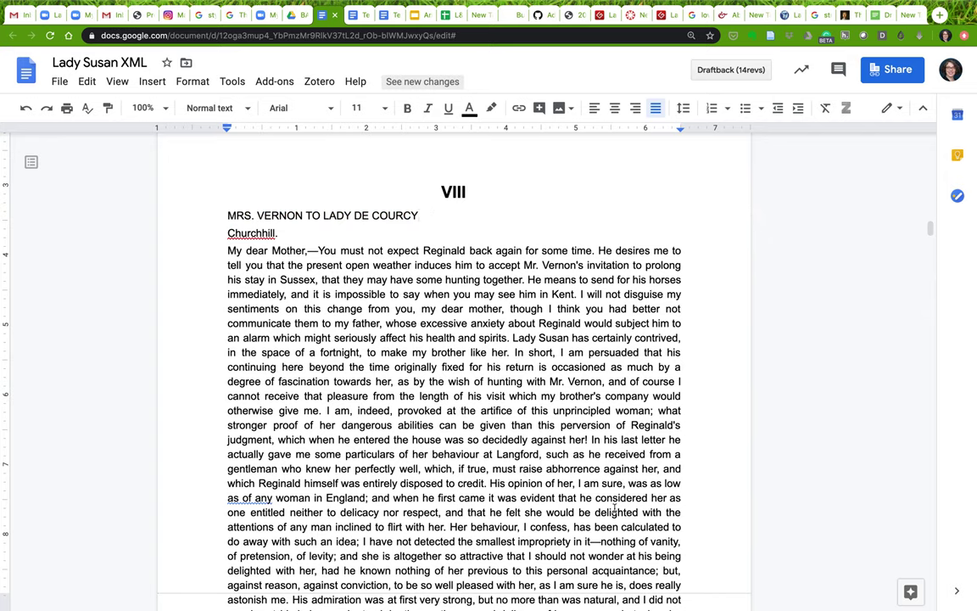
Step: Look through letter VIII down to its signature and highlight the place name "Kent" near the start of its body
scroll(594, 423, down, 5)
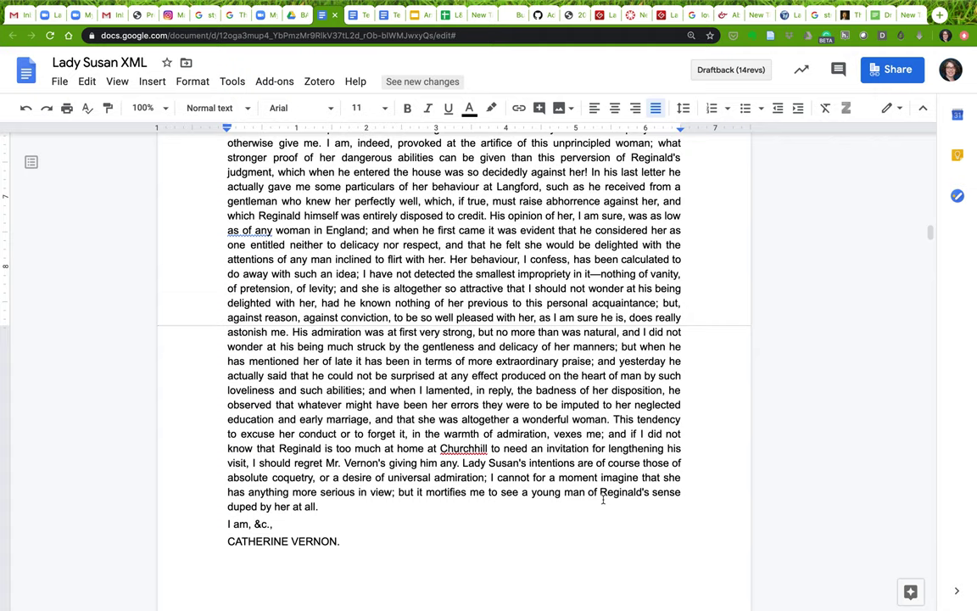
scroll(603, 501, up, 6)
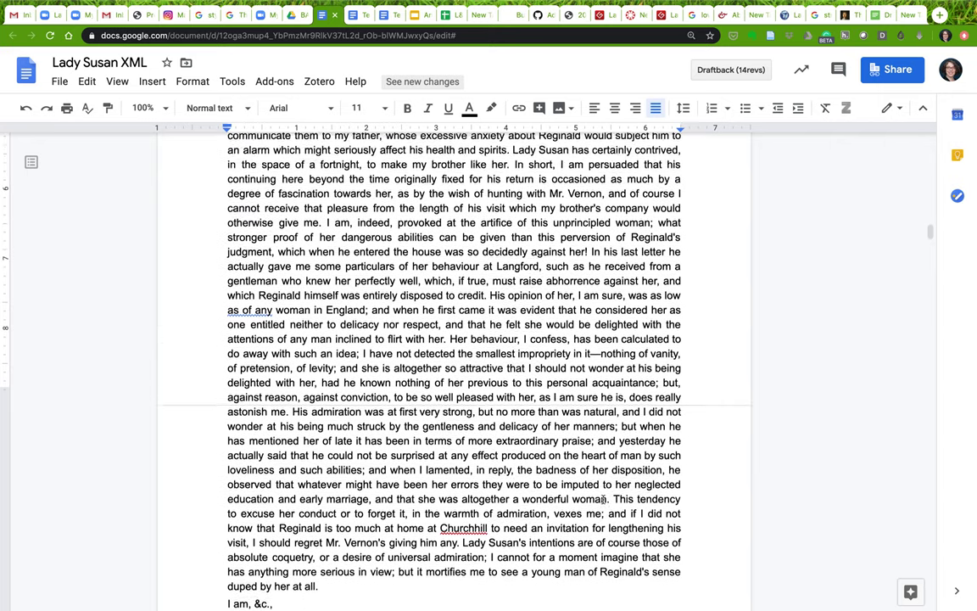
scroll(603, 501, up, 2)
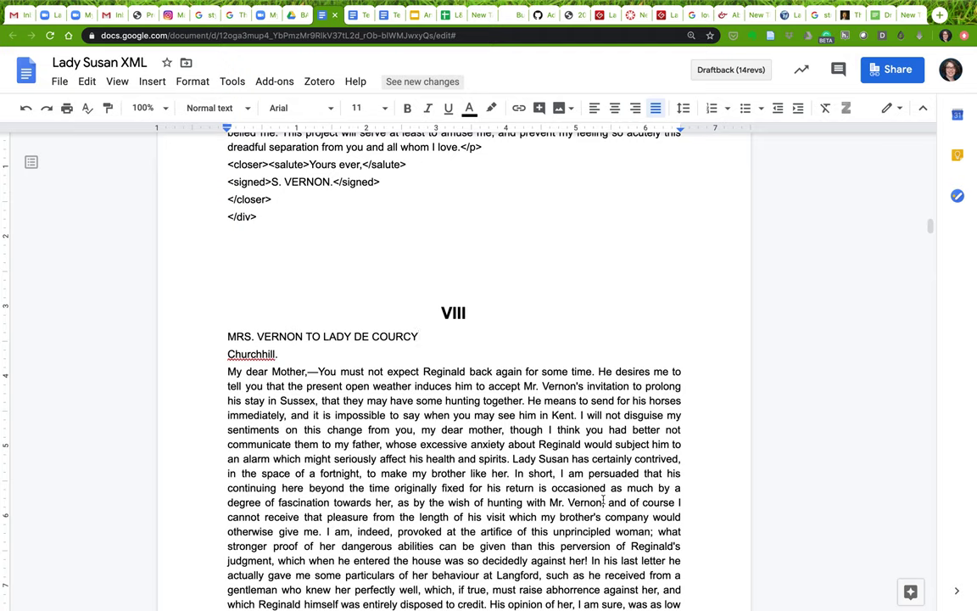
double_click(569, 414)
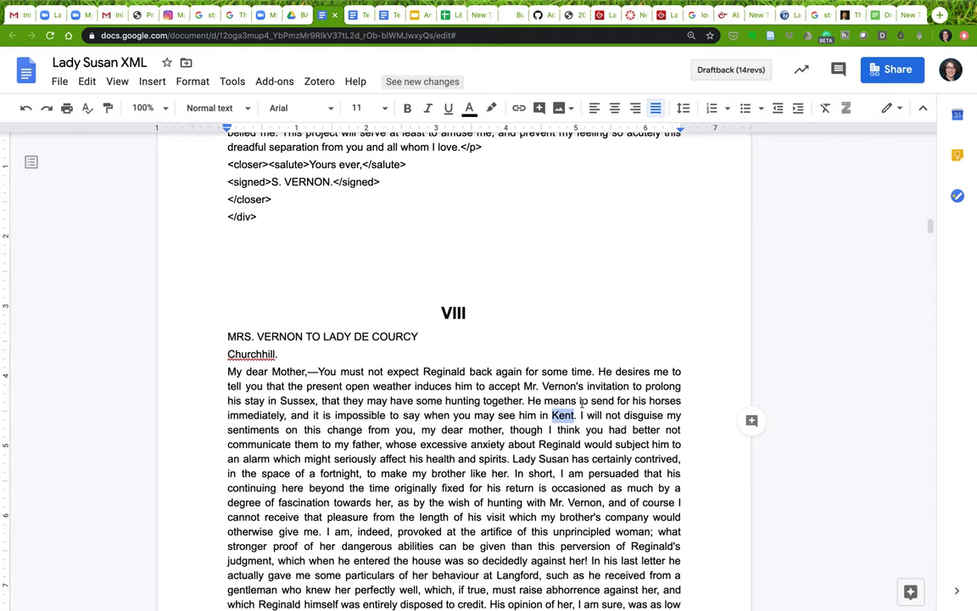
click(566, 400)
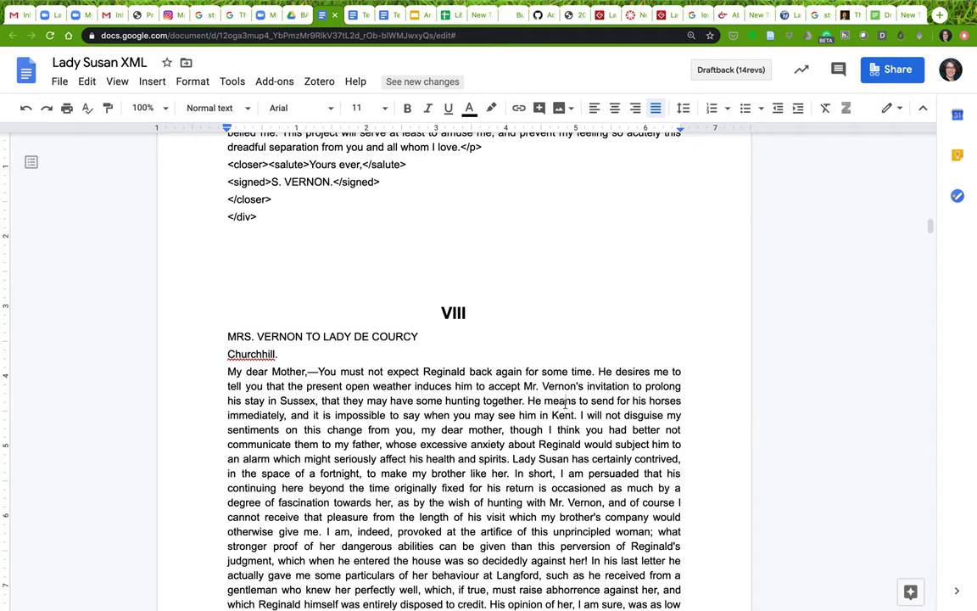
Step: Go back to letter VII's title and highlight its opening div and head tags, and the closing head tag after "JOHNSON"
scroll(555, 305, up, 2)
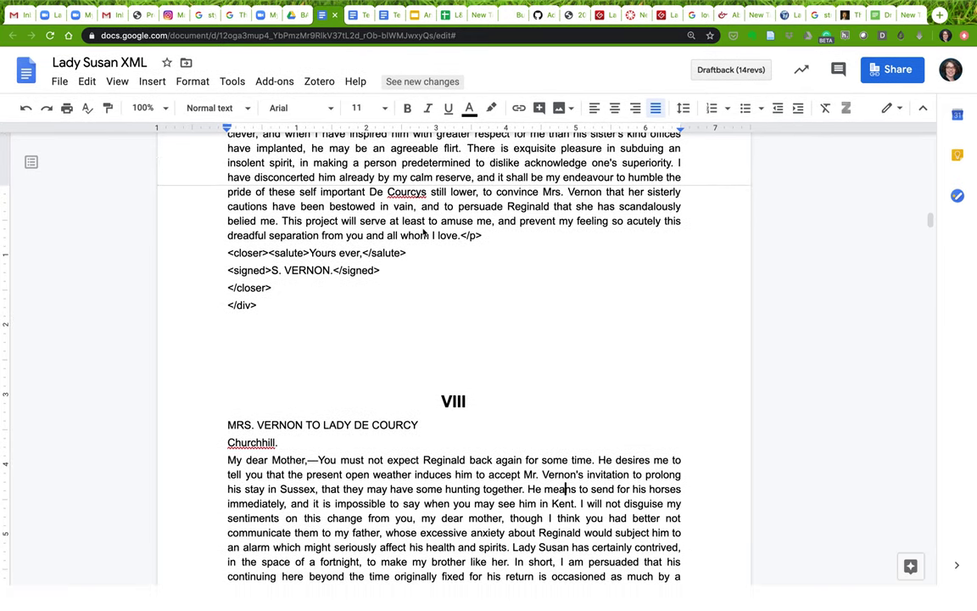
scroll(422, 227, up, 3)
scroll(423, 228, up, 5)
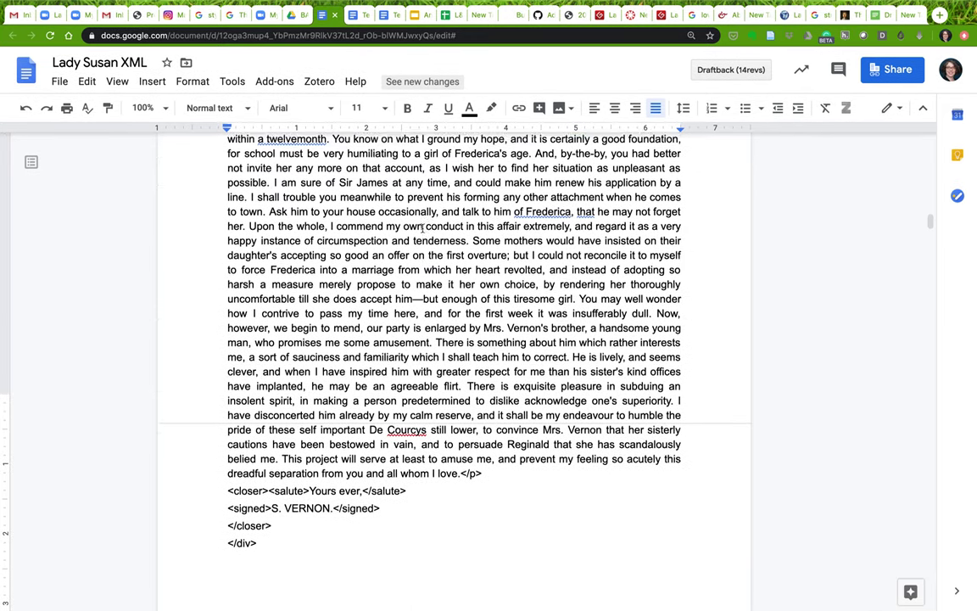
scroll(423, 228, up, 12)
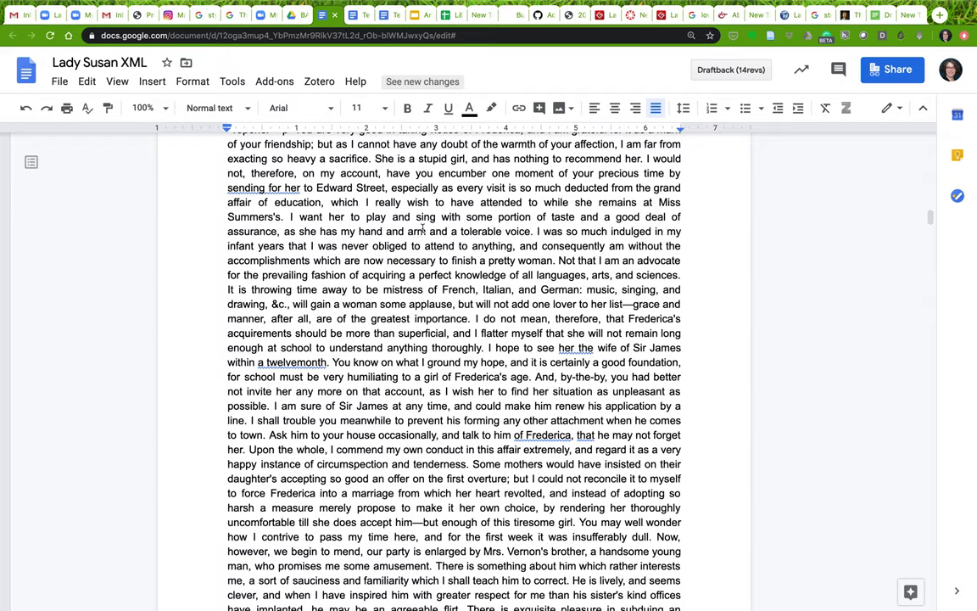
drag(252, 268, 604, 268)
click(506, 303)
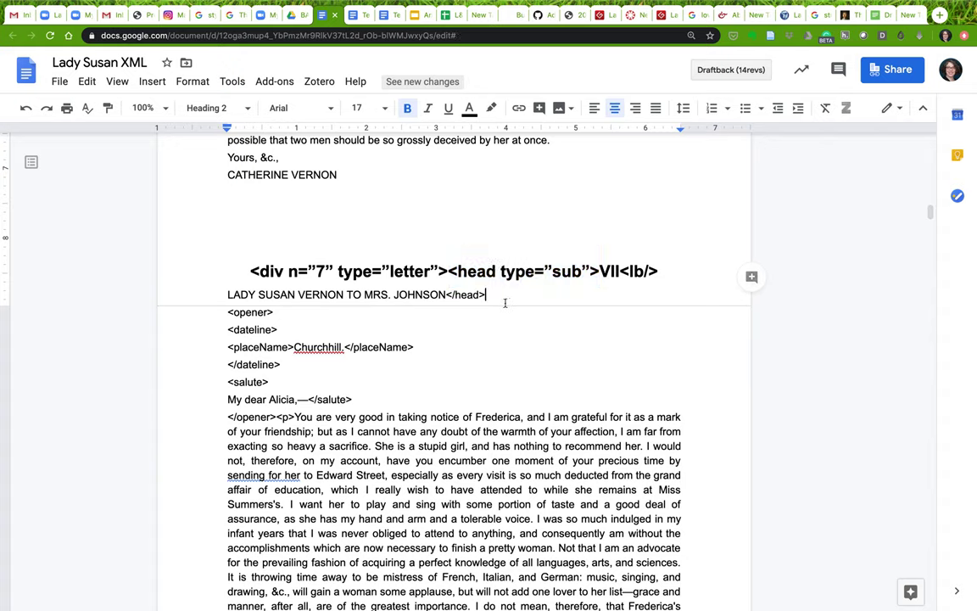
key(shift+Left)
key(shift+Left)
key(shift+Left)
key(shift+Left)
key(shift+Left)
key(shift+Left)
key(shift+Left)
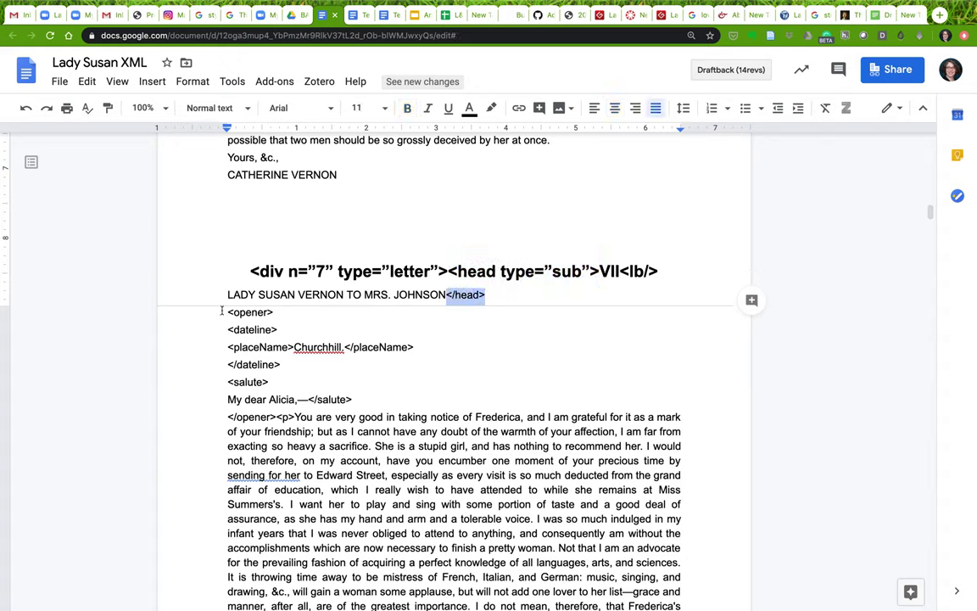
Step: Highlight letter VII's whole opener block, from the opening to the closing opener tag, and the paragraph tag that follows it
drag(222, 310, 278, 417)
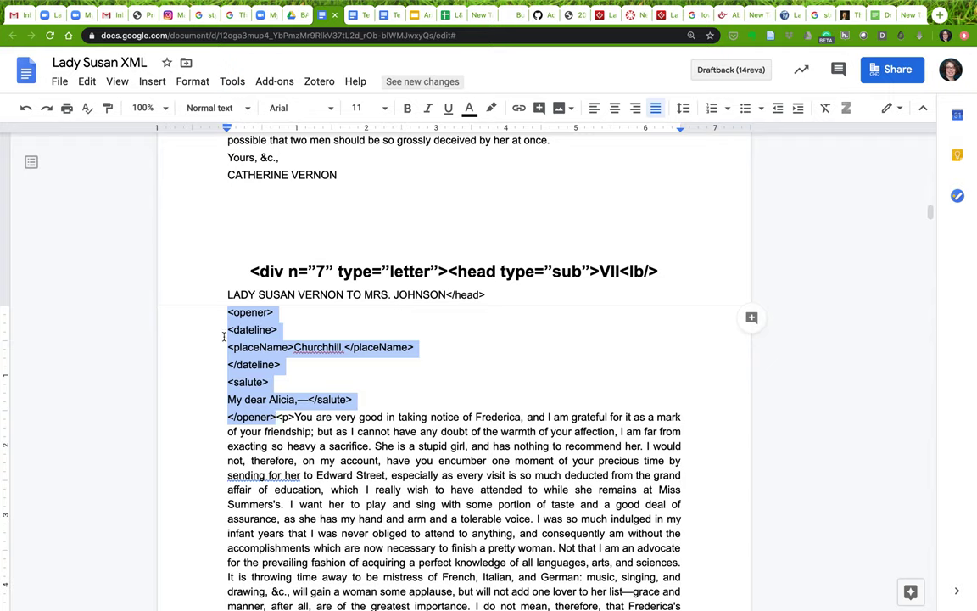
click(287, 416)
mouse_move(279, 417)
mouse_down()
mouse_move(306, 430)
mouse_move(294, 416)
mouse_up()
Step: Highlight letter VII's closing paragraph tag and its closer block and closing div tag, and return to the letter's title
scroll(294, 416, down, 4)
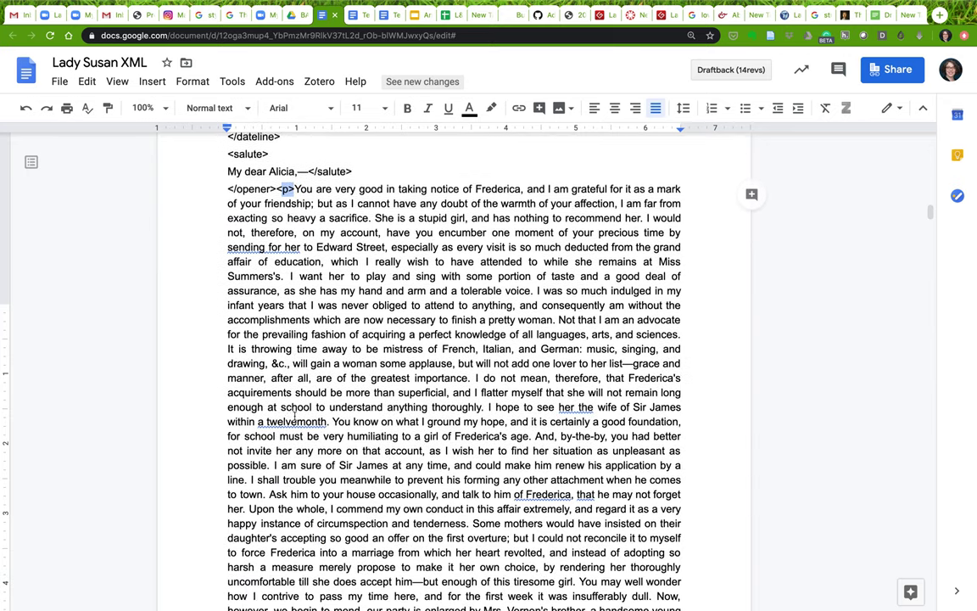
scroll(295, 417, down, 6)
drag(462, 358, 483, 359)
drag(228, 375, 218, 431)
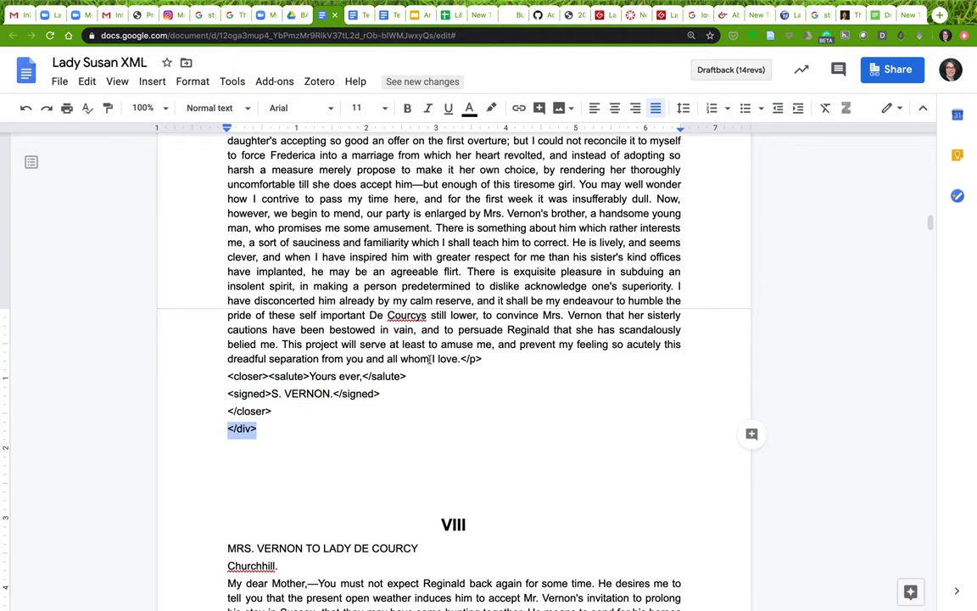
scroll(430, 359, up, 10)
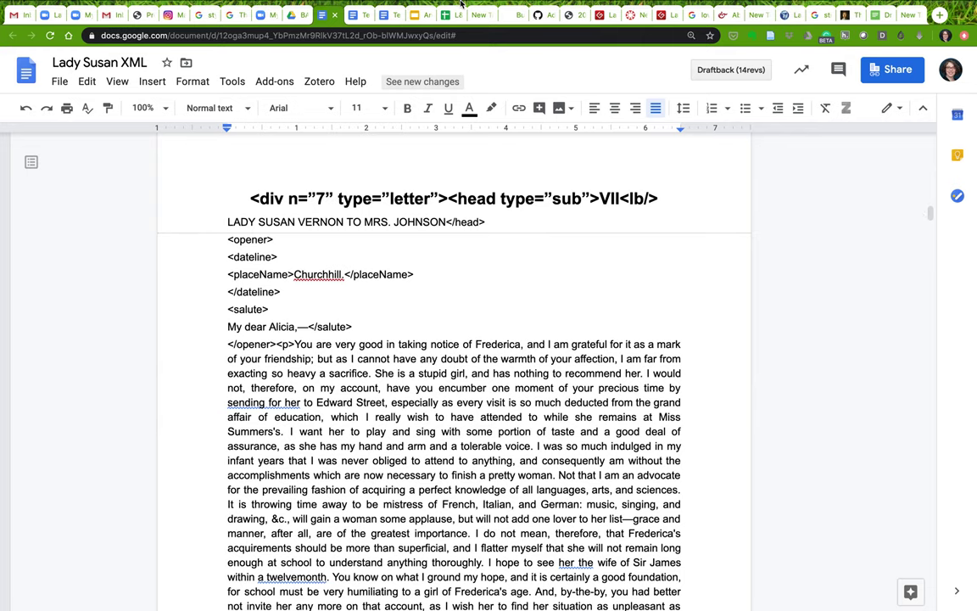
mouse_move(450, 3)
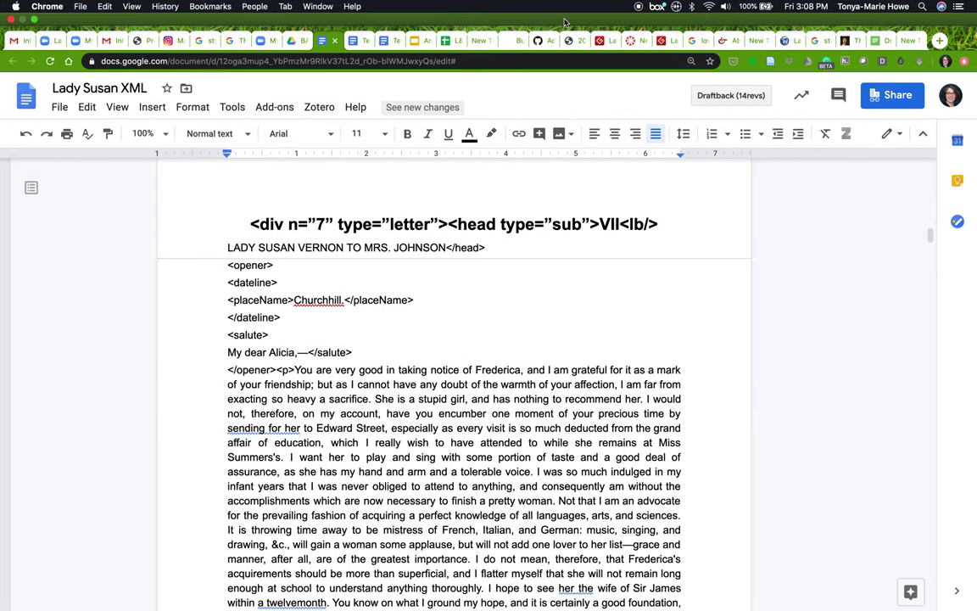